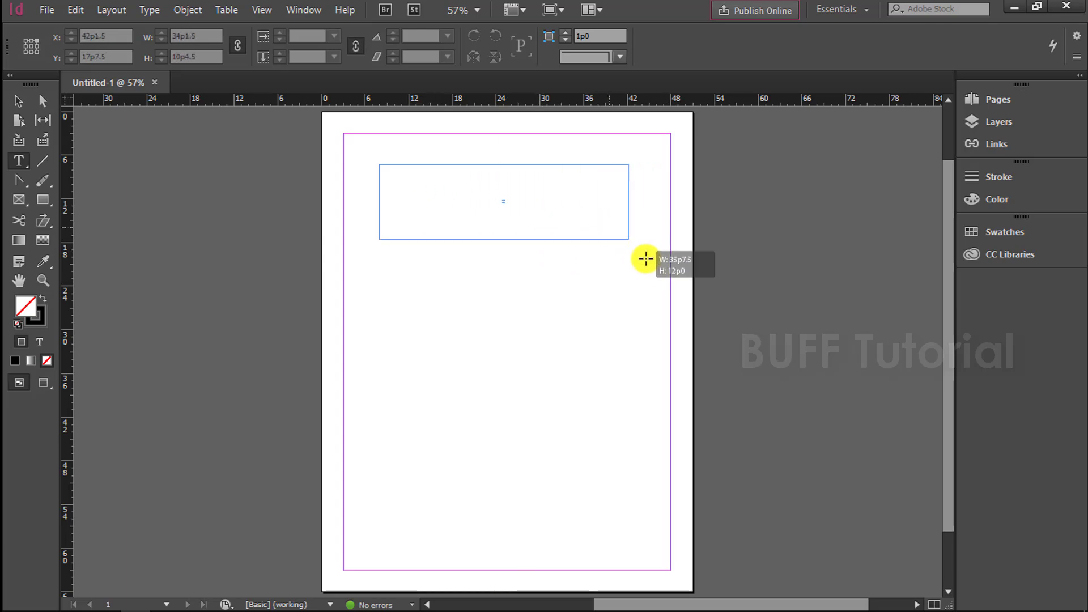
Enter the heading "Adobe InDesign" in the text frame near the top of the page and select all of its text
{"action": "left_click", "coordinate": [447, 202]}
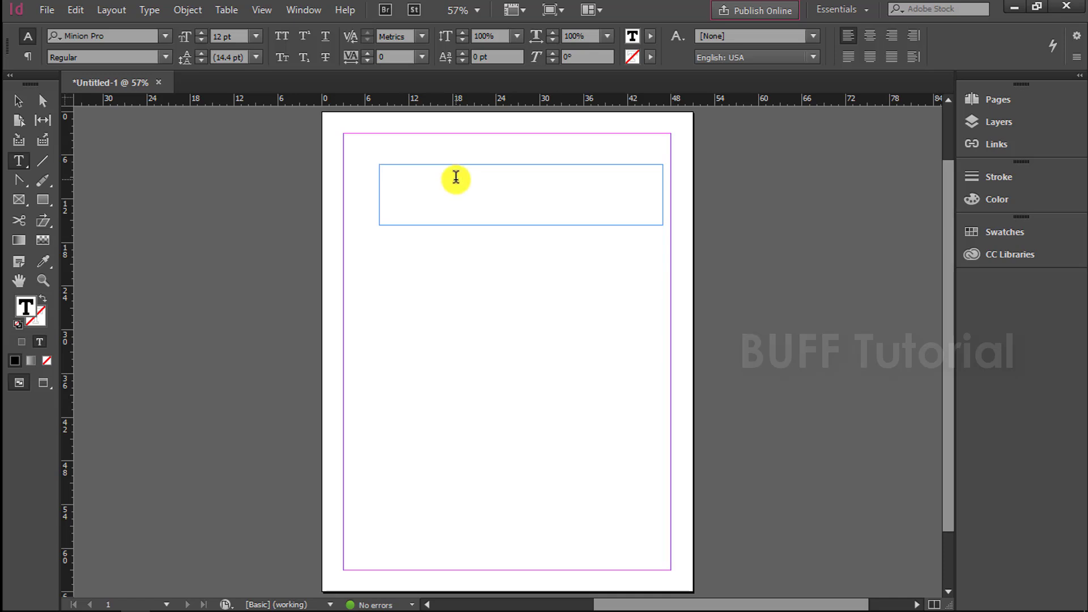
{"action": "type", "text": "Adobe I"}
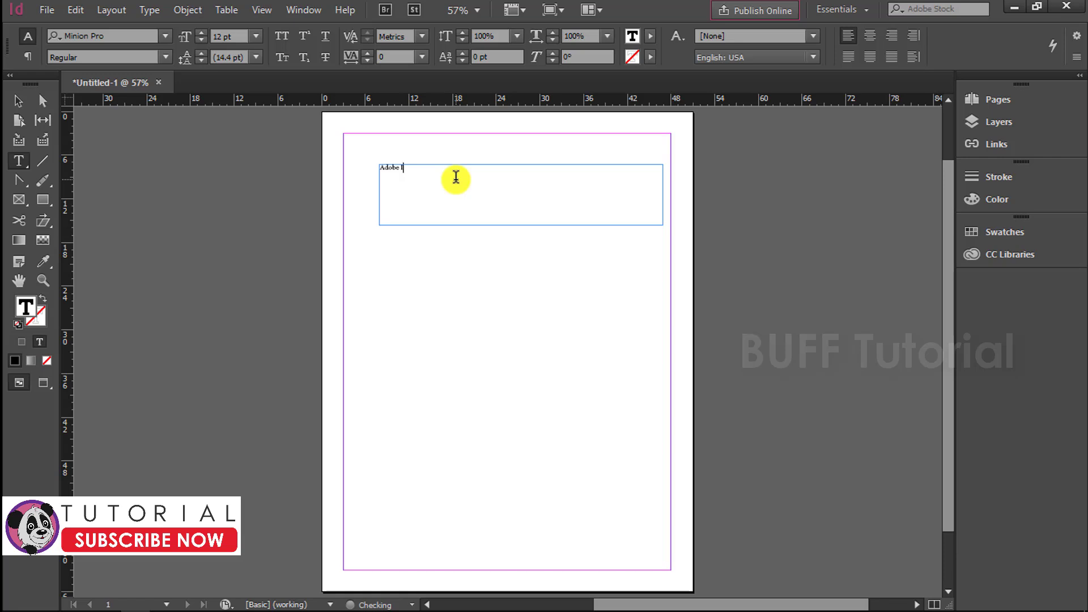
{"action": "type", "text": "n"}
{"action": "key", "text": "BackSpace"}
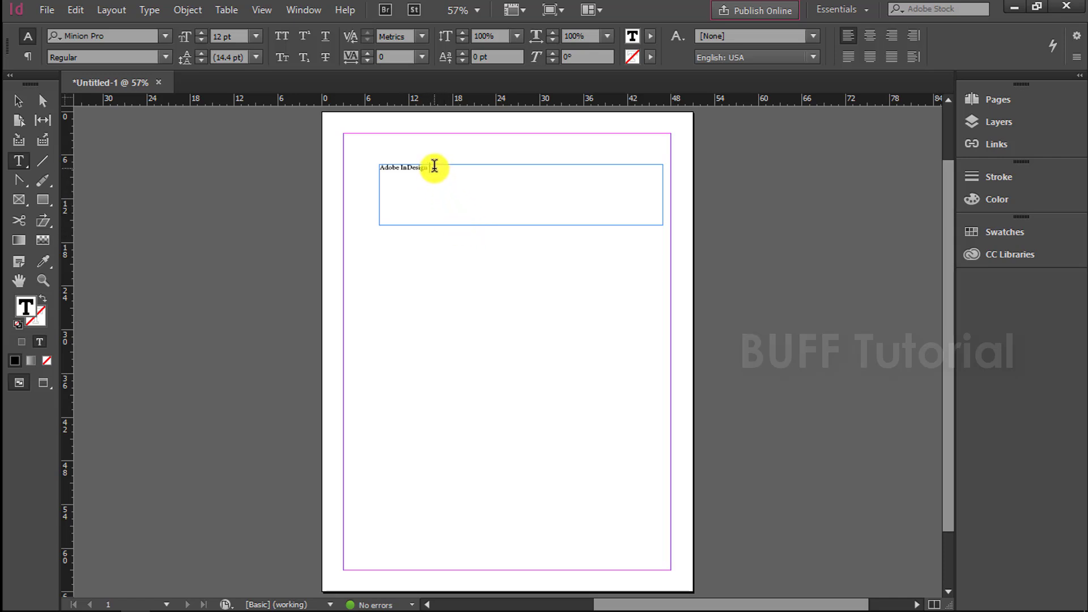
{"action": "left_click_drag", "start_coordinate": [435, 166], "coordinate": [376, 167]}
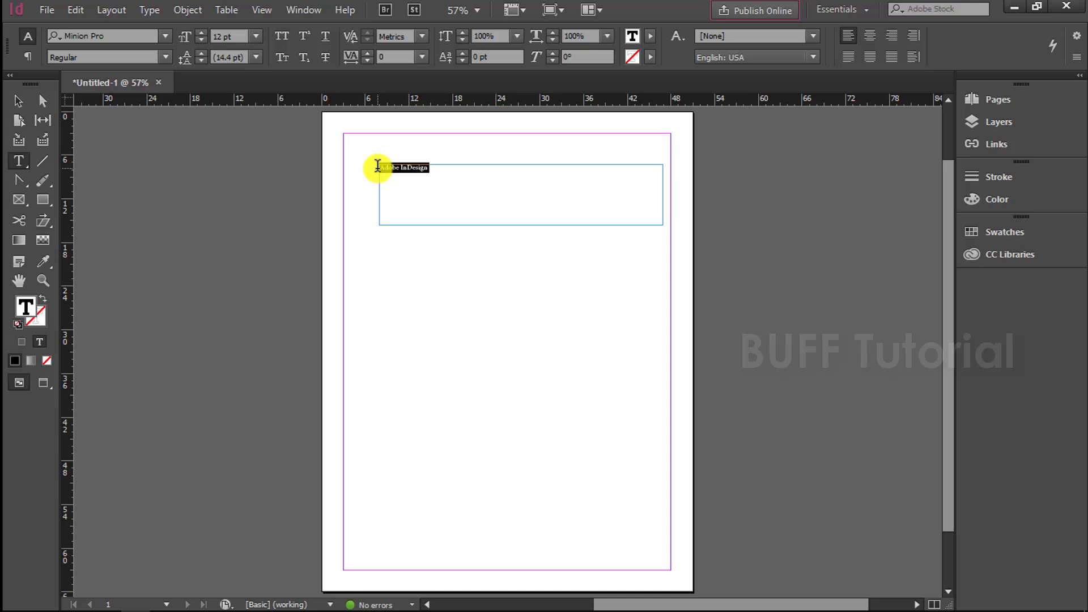
{"action": "left_click", "coordinate": [435, 178]}
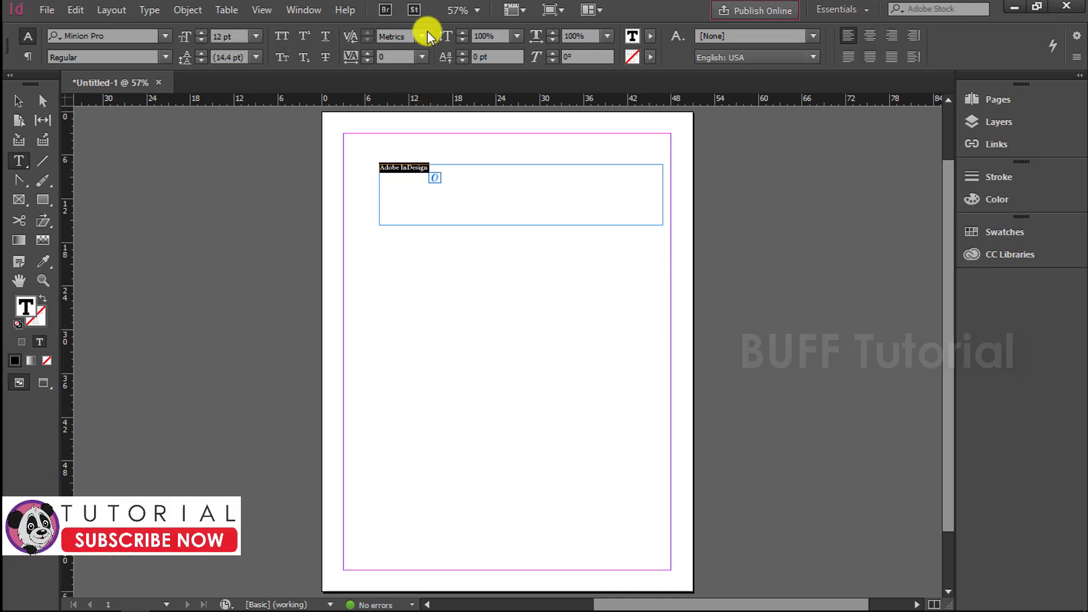
Set the selected heading's font to Ackbar with the Regular style
{"action": "left_click", "coordinate": [166, 37]}
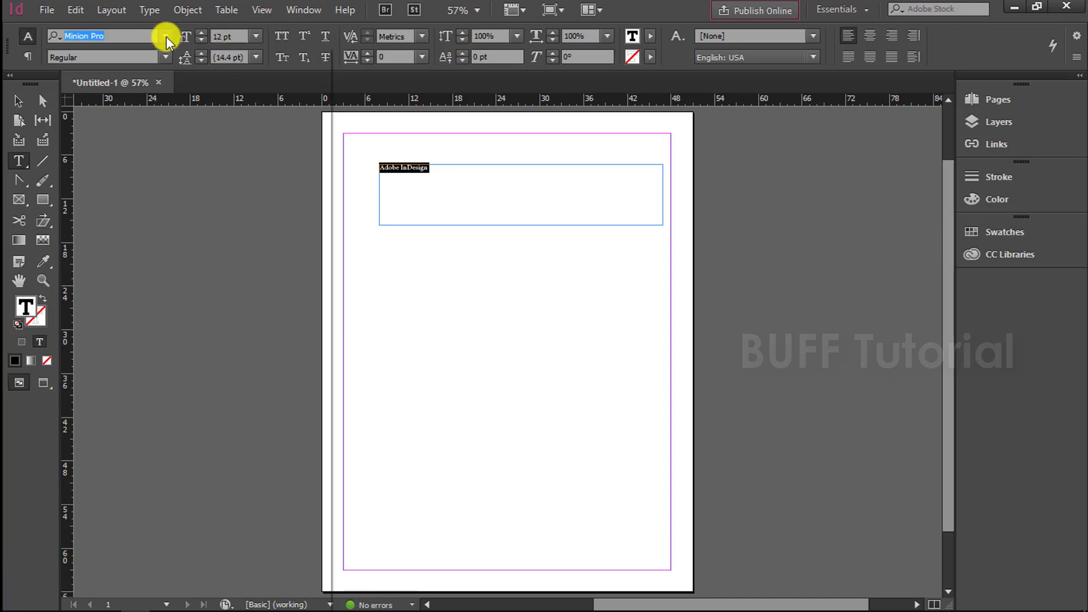
{"action": "left_click", "coordinate": [166, 36]}
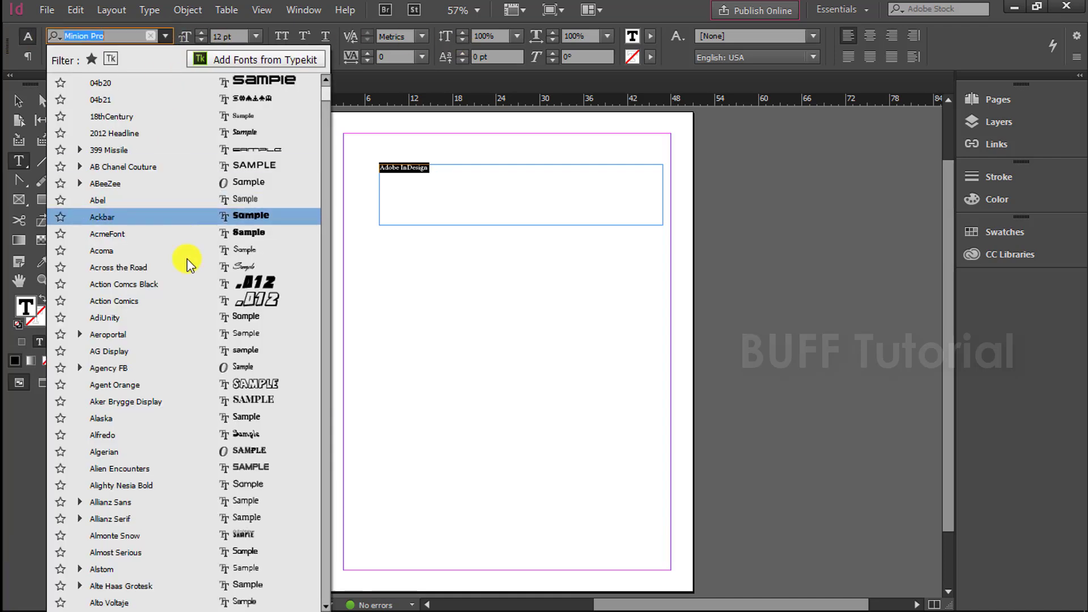
{"action": "left_click", "coordinate": [289, 222]}
{"action": "left_click", "coordinate": [163, 57]}
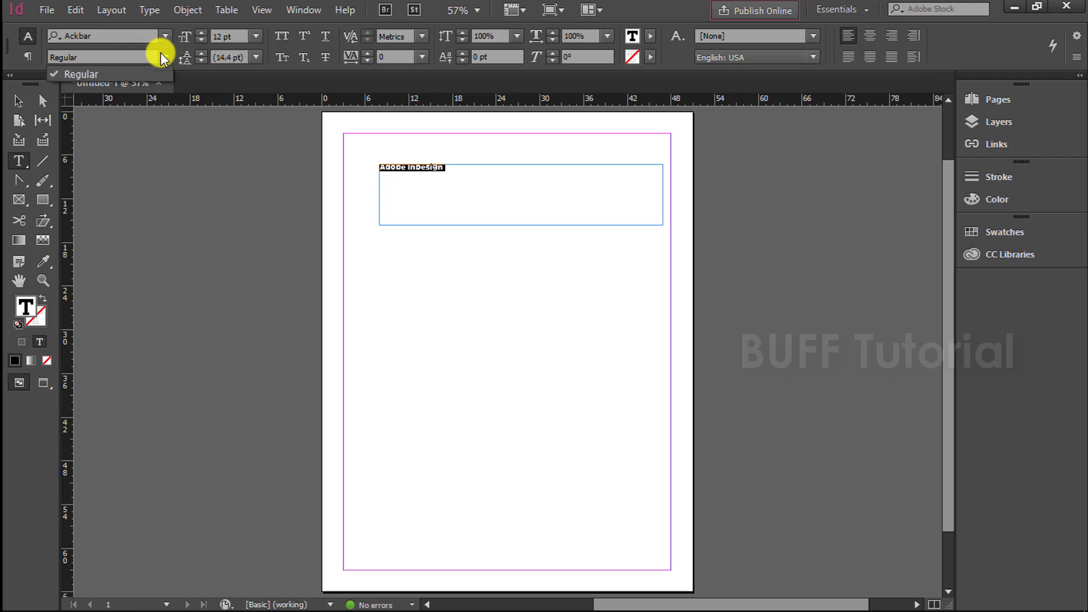
{"action": "left_click", "coordinate": [121, 70]}
Search the fonts for "lat" and set the heading to Lato with the Bold style
{"action": "left_click", "coordinate": [118, 33]}
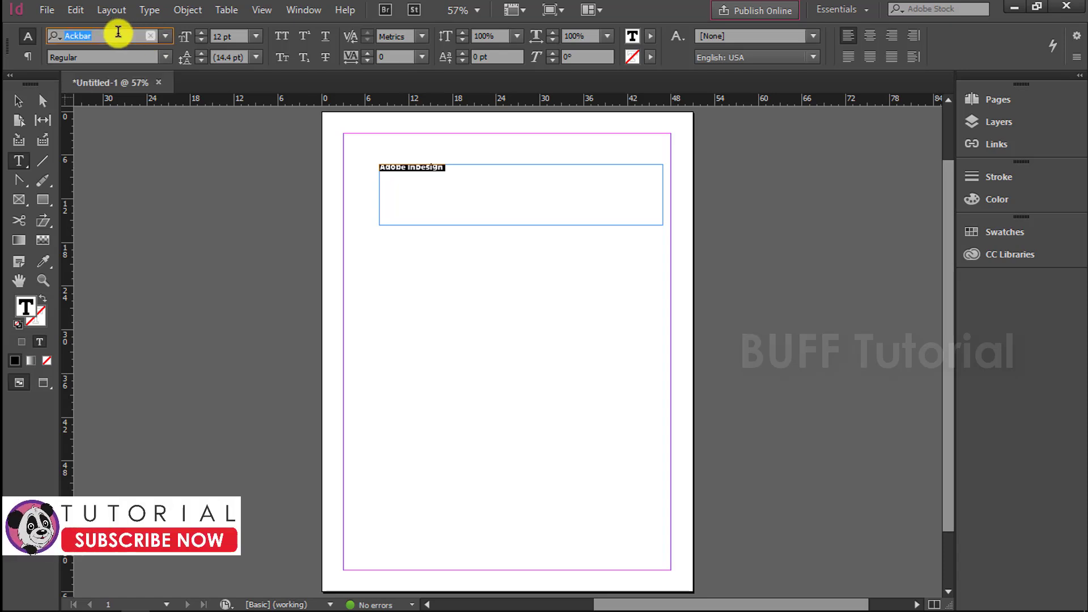
{"action": "type", "text": "lat"}
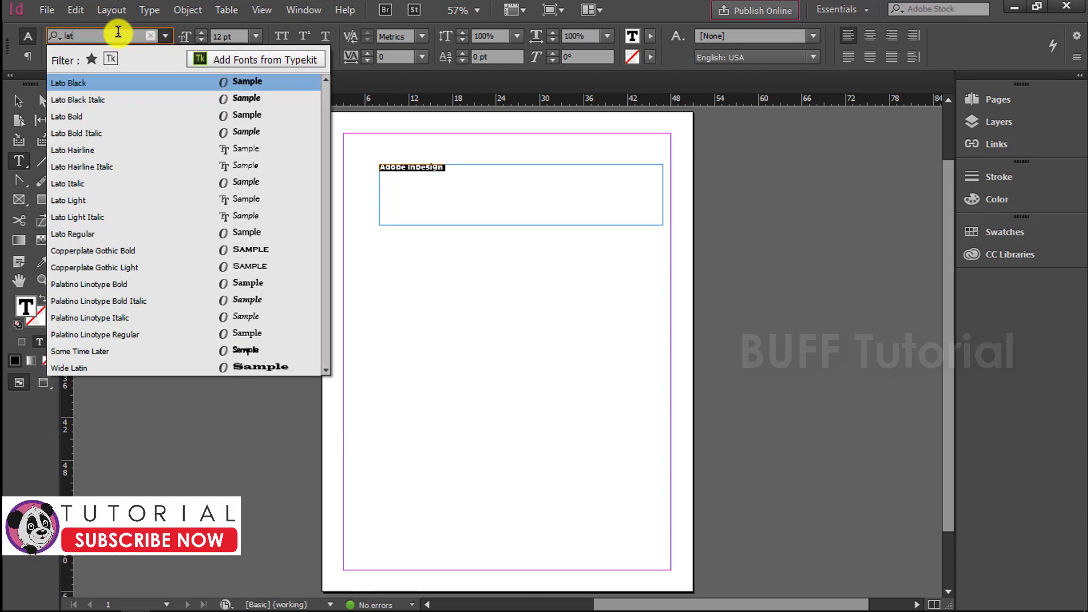
{"action": "left_click", "coordinate": [80, 82]}
{"action": "left_click", "coordinate": [165, 56]}
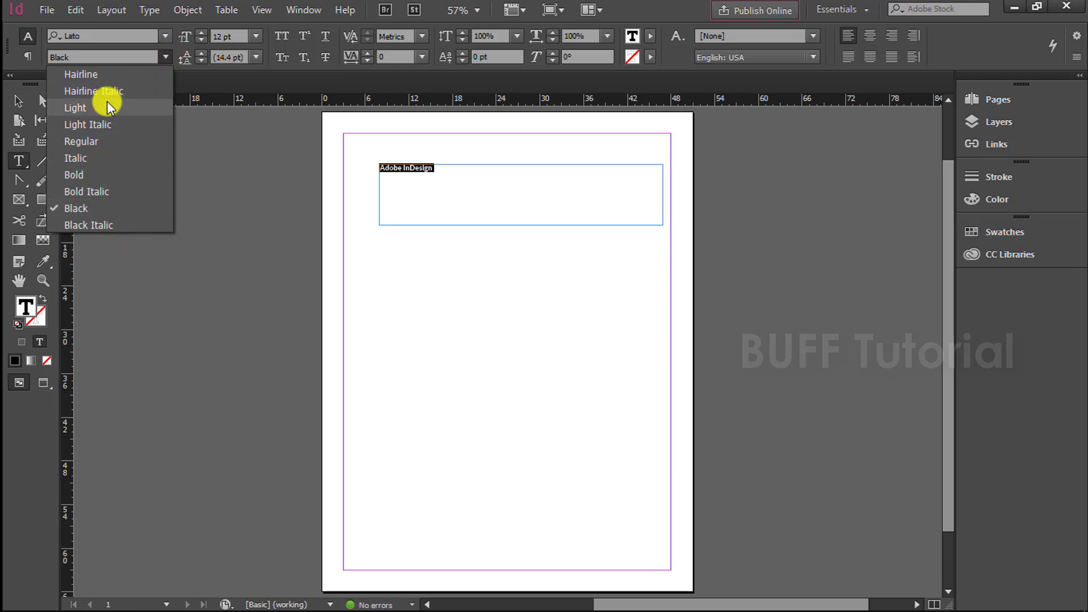
{"action": "left_click", "coordinate": [88, 174]}
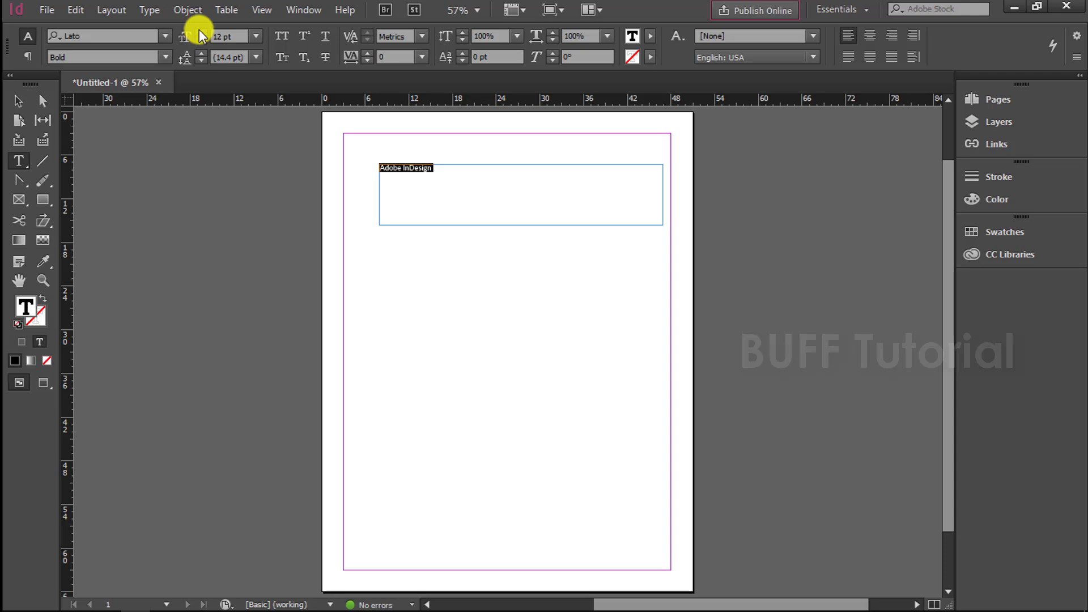
Increase the selected heading's font size point by point to 27 pt
{"action": "key", "text": "ctrl+shift+period"}
{"action": "key", "text": "ctrl+shift+period"}
{"action": "key", "text": "ctrl+shift+period"}
{"action": "key", "text": "ctrl+shift+period"}
{"action": "key", "text": "ctrl+shift+period"}
{"action": "key", "text": "ctrl+shift+period"}
{"action": "key", "text": "ctrl+shift+period"}
{"action": "key", "text": "ctrl+shift+period"}
{"action": "key", "text": "ctrl+shift+period"}
{"action": "key", "text": "ctrl+shift+period"}
{"action": "key", "text": "ctrl+shift+period"}
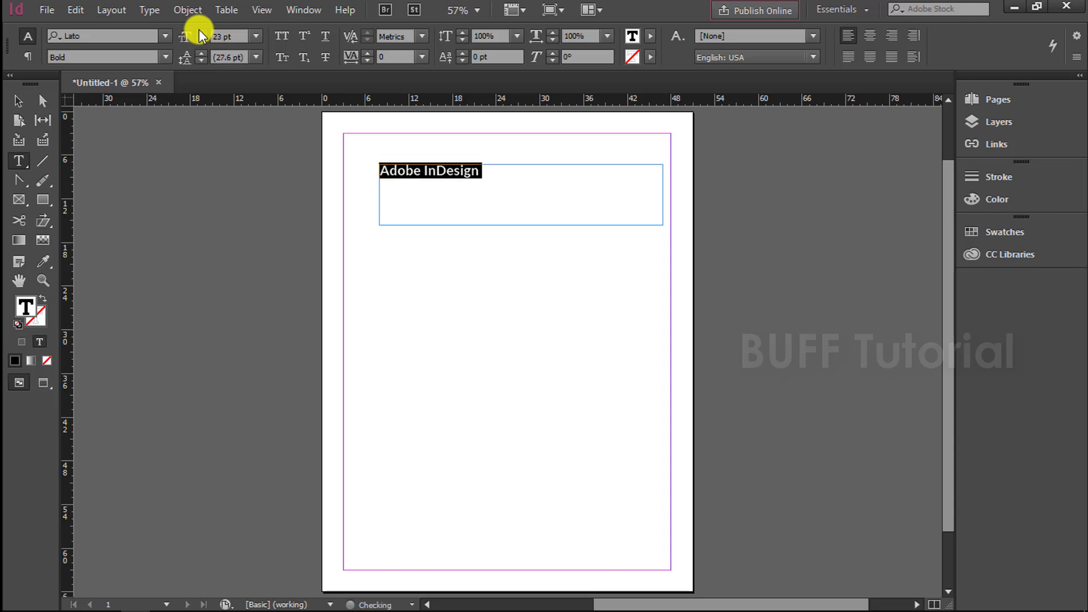
{"action": "key", "text": "ctrl+shift+period"}
{"action": "key", "text": "ctrl+shift+period"}
{"action": "key", "text": "ctrl+shift+period"}
{"action": "key", "text": "ctrl+shift+period"}
Apply the preset 60 pt font size to the heading and reduce it to 51 pt
{"action": "left_click", "coordinate": [256, 36]}
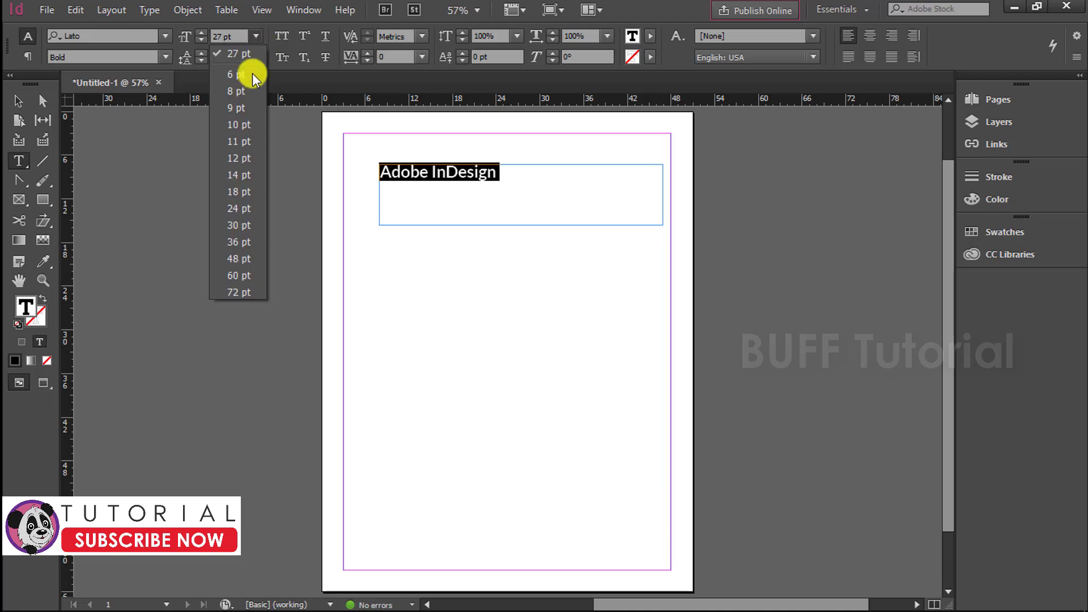
{"action": "left_click", "coordinate": [237, 282]}
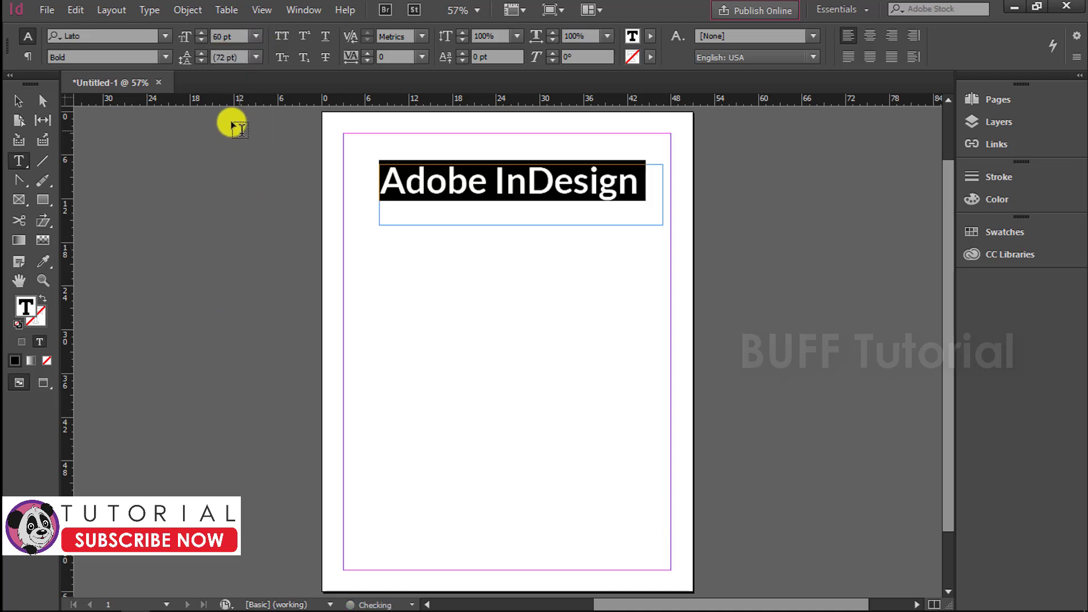
{"action": "left_click", "coordinate": [202, 40]}
{"action": "left_click", "coordinate": [202, 40]}
{"action": "left_click", "coordinate": [202, 41]}
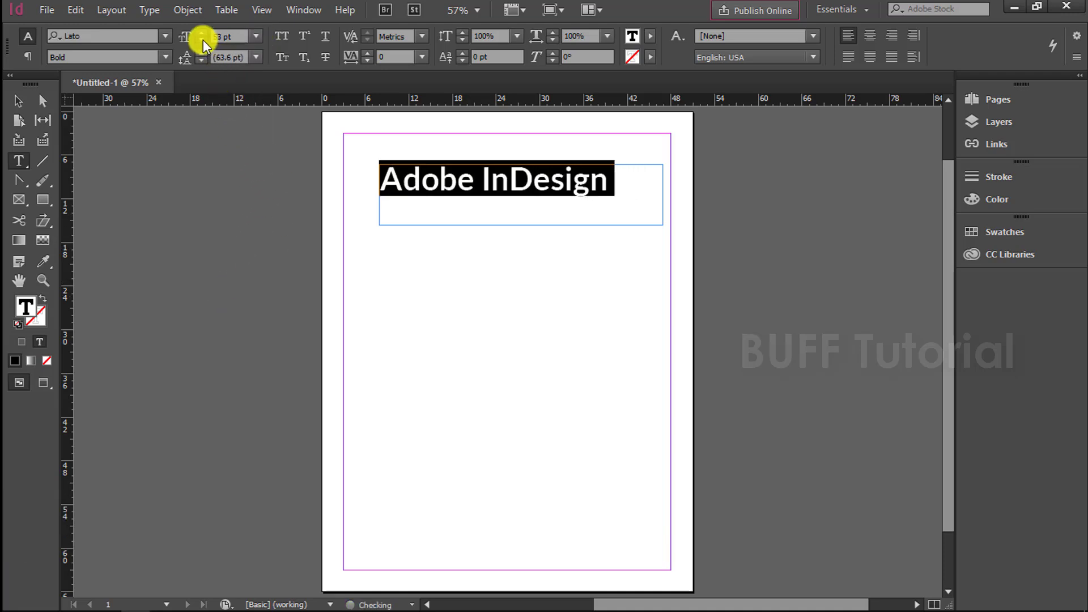
{"action": "left_click", "coordinate": [203, 40]}
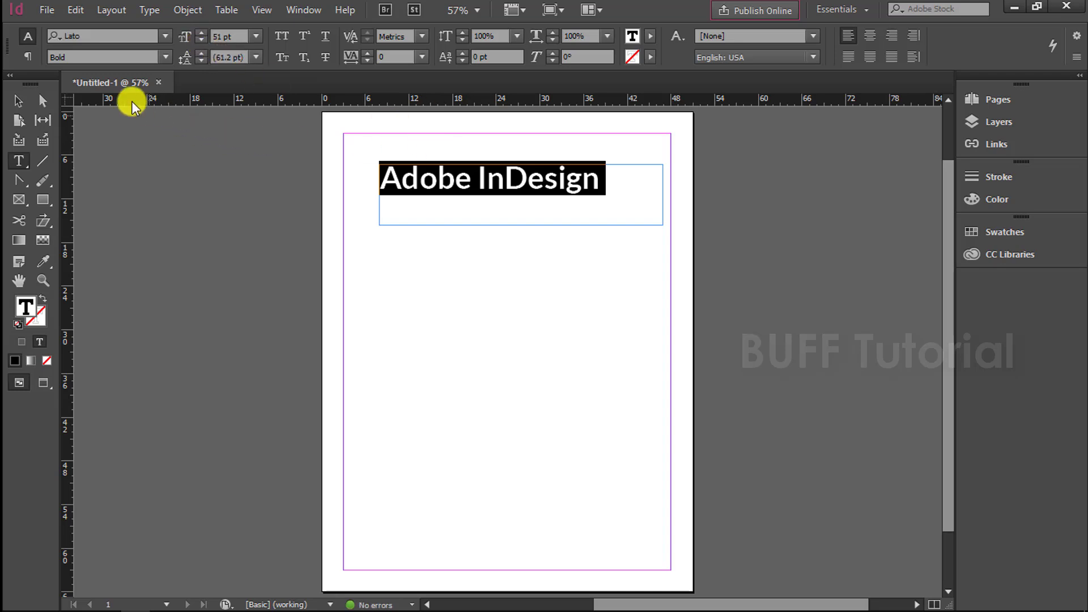
Reselect the whole heading text and raise its font size gradually until it overflows the text frame
{"action": "left_click", "coordinate": [18, 101]}
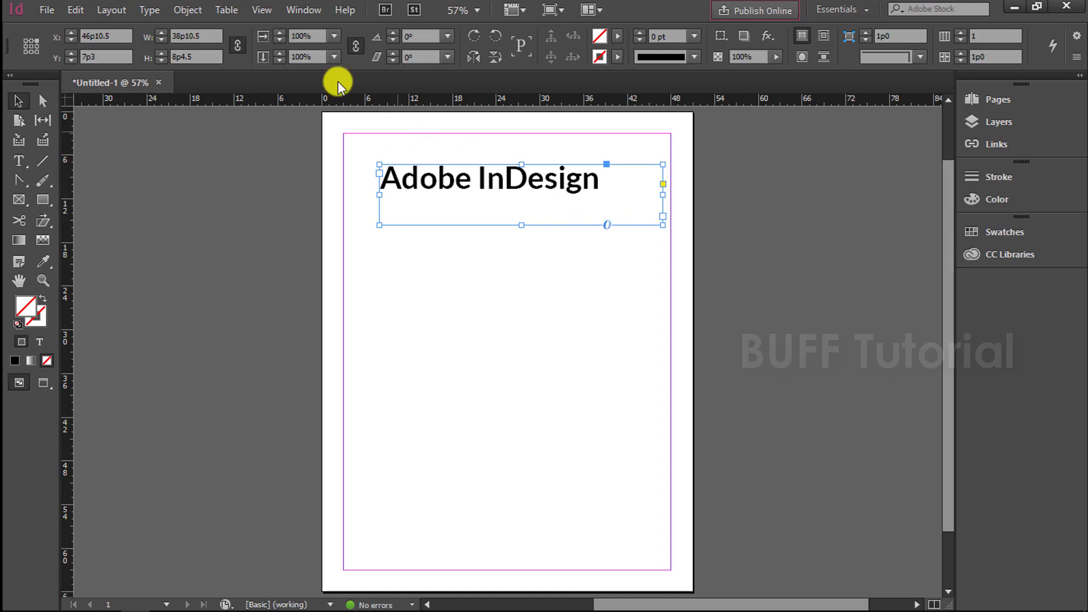
{"action": "left_click", "coordinate": [440, 153]}
{"action": "left_click", "coordinate": [448, 168]}
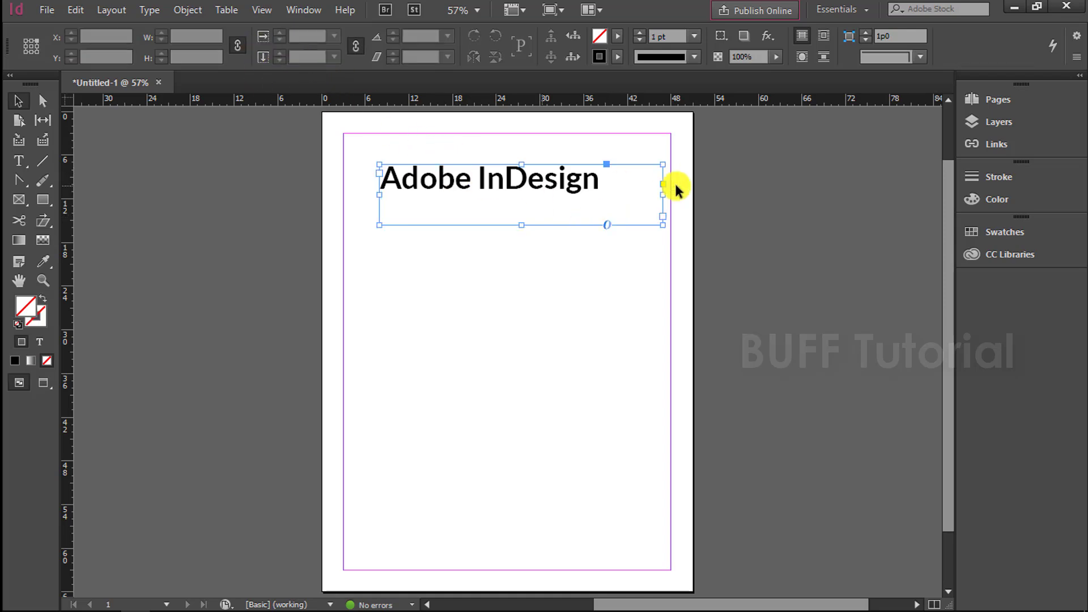
{"action": "double_click", "coordinate": [608, 177]}
{"action": "left_click_drag", "start_coordinate": [612, 187], "coordinate": [355, 181]}
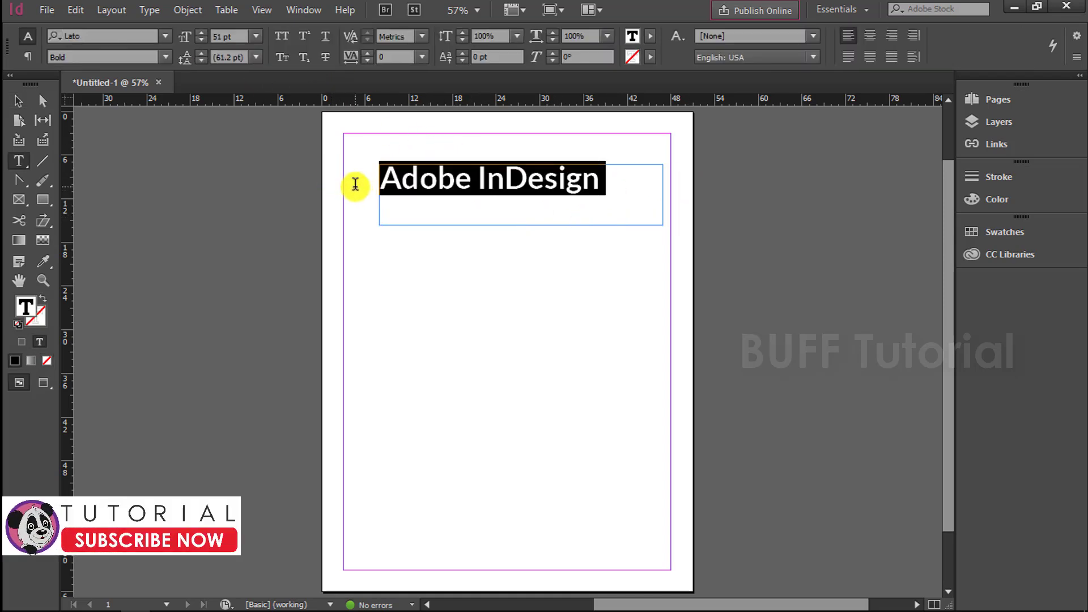
{"action": "left_click", "coordinate": [206, 29]}
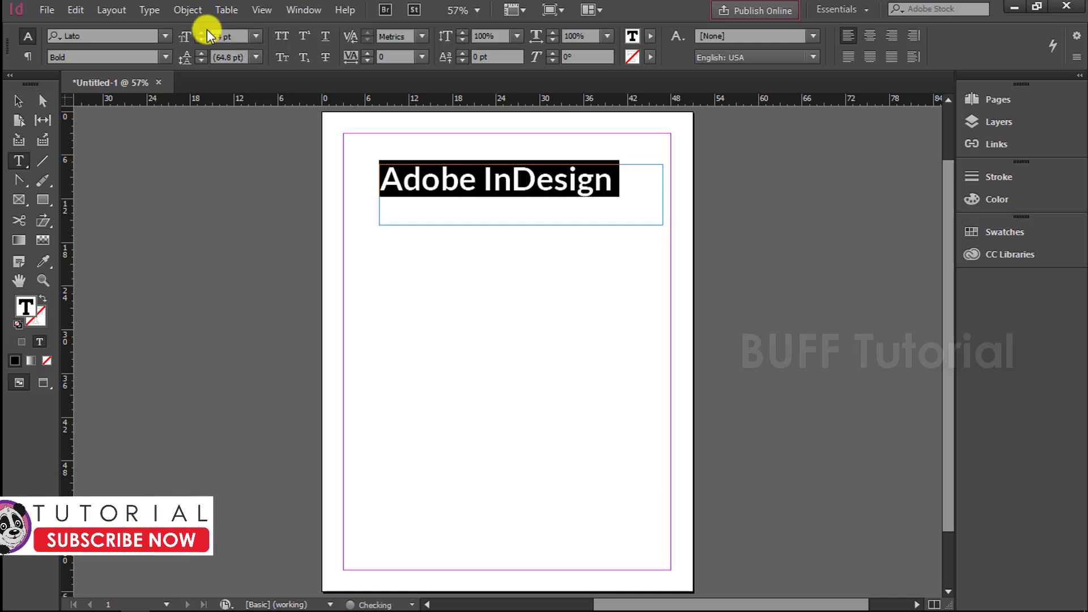
{"action": "left_click", "coordinate": [206, 30]}
{"action": "left_click", "coordinate": [206, 30]}
{"action": "left_click", "coordinate": [206, 29]}
{"action": "left_click", "coordinate": [206, 29]}
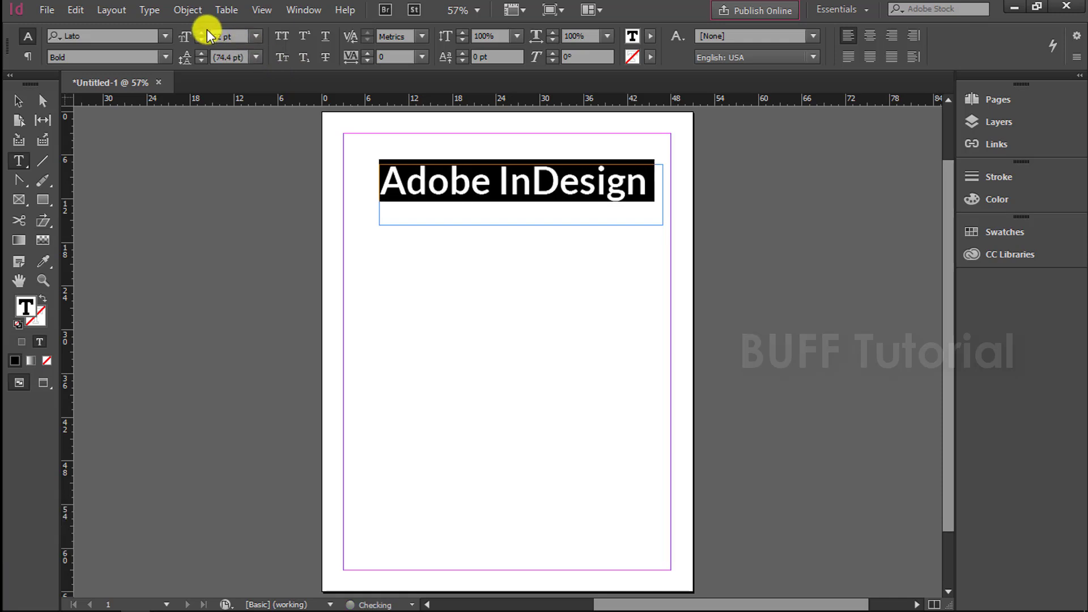
{"action": "left_click", "coordinate": [206, 30]}
{"action": "left_click", "coordinate": [206, 30]}
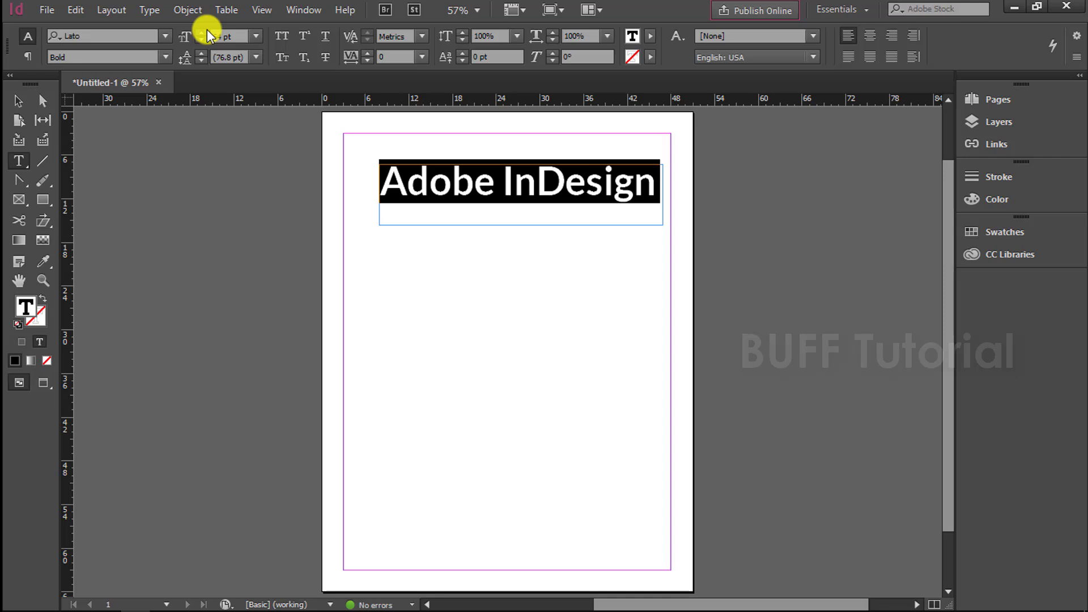
{"action": "left_click", "coordinate": [206, 30]}
{"action": "left_click", "coordinate": [207, 30]}
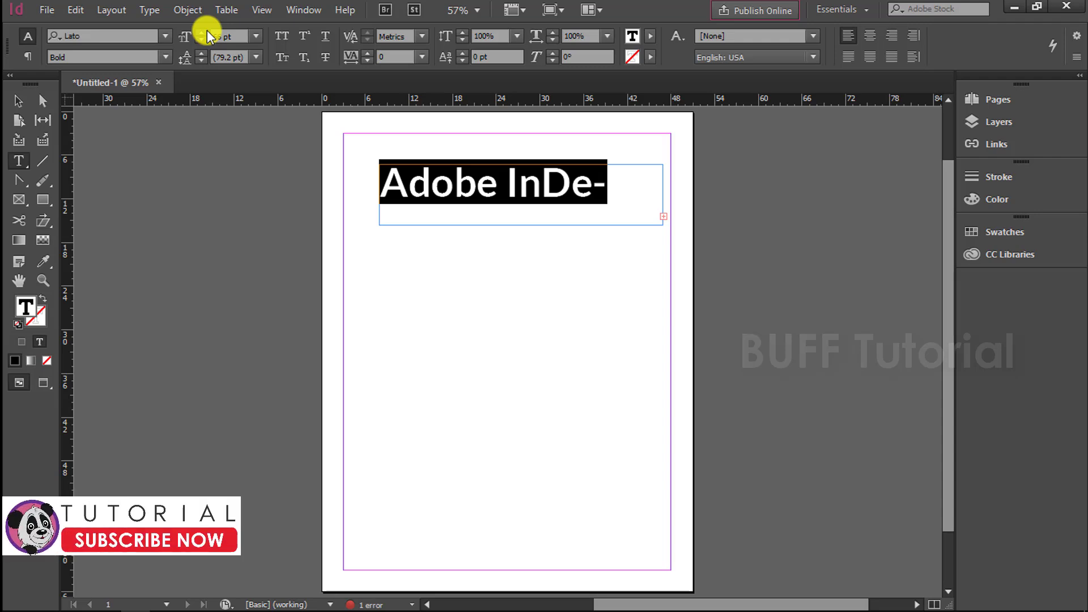
Reduce the heading's font size to 63 pt so the full text fits in its frame
{"action": "left_click", "coordinate": [202, 37]}
{"action": "left_click", "coordinate": [202, 37]}
{"action": "left_click", "coordinate": [201, 38]}
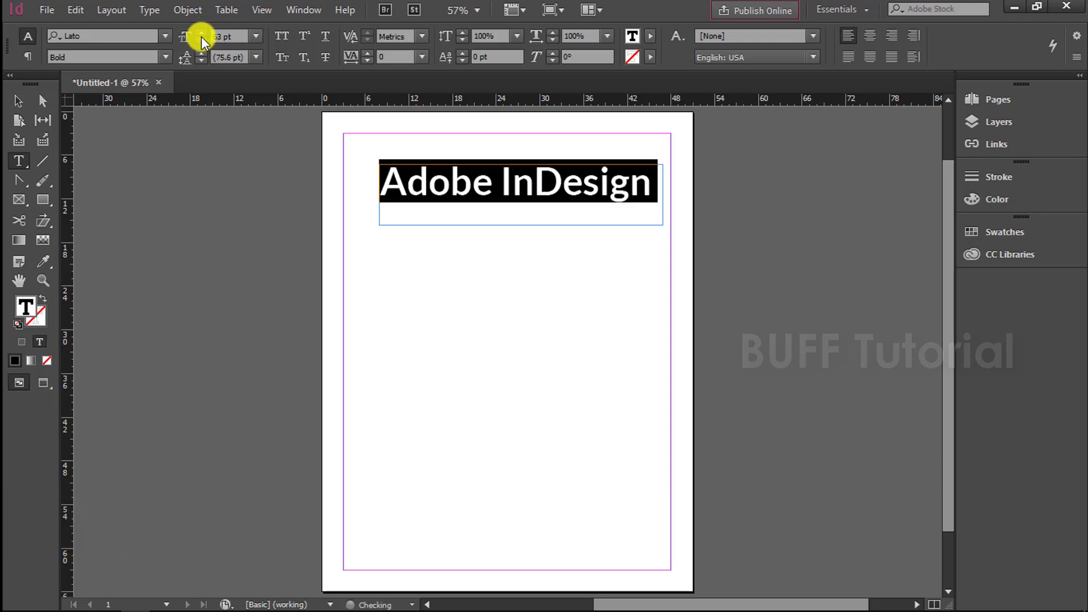
{"action": "left_click", "coordinate": [202, 38]}
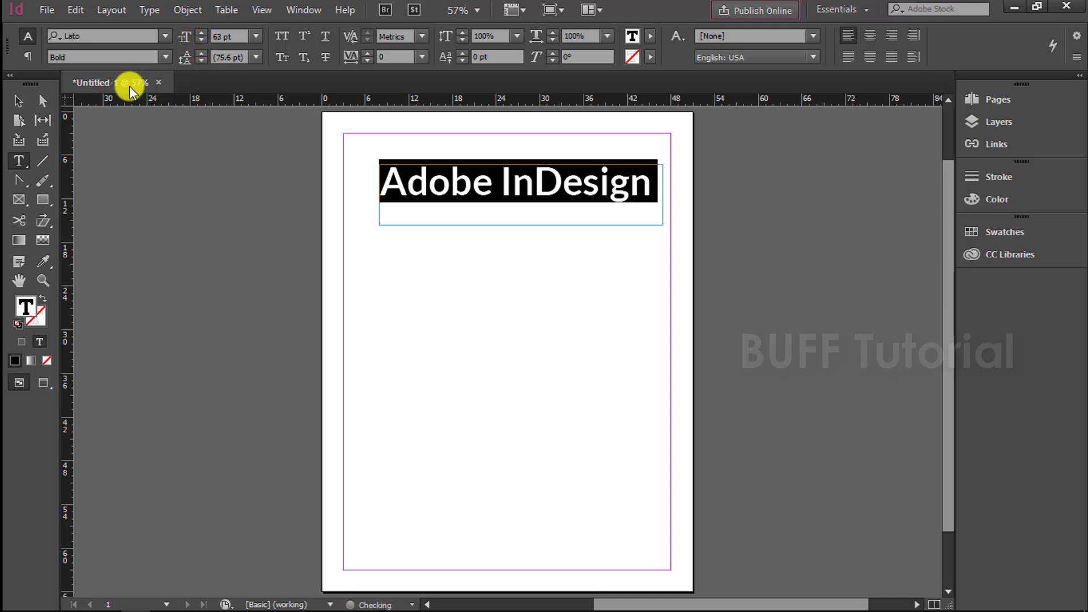
Move the heading's text frame slightly down and to the left on the page
{"action": "left_click", "coordinate": [19, 102]}
{"action": "left_click", "coordinate": [558, 281]}
{"action": "mouse_move", "coordinate": [540, 201]}
{"action": "left_mouse_down"}
{"action": "mouse_move", "coordinate": [510, 199]}
{"action": "mouse_move", "coordinate": [533, 206]}
{"action": "left_mouse_up"}
Apply All Caps to the word "Adobe" in the heading
{"action": "double_click", "coordinate": [567, 190]}
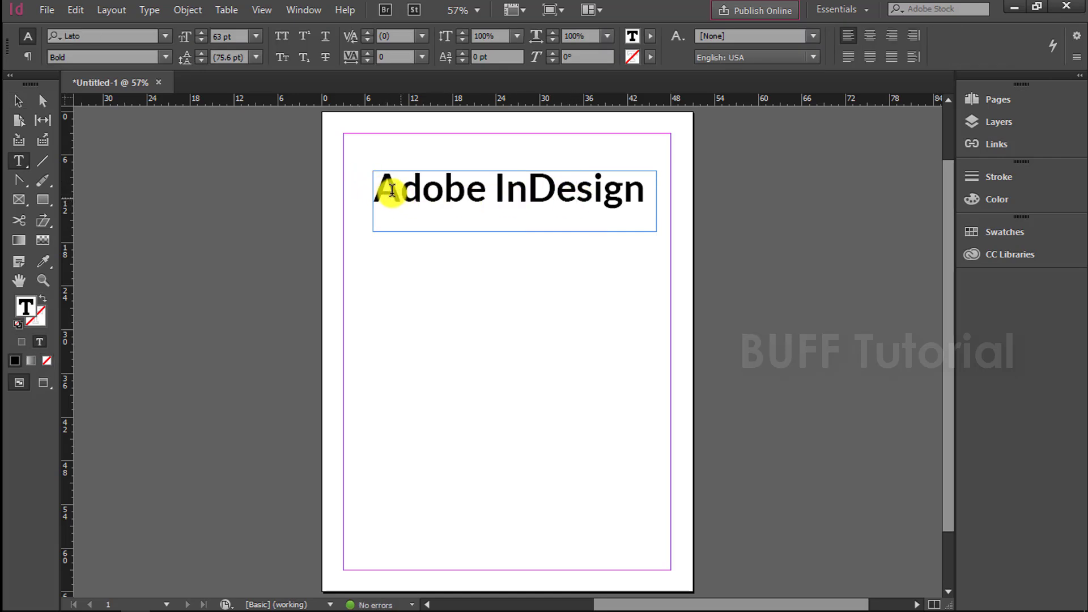
{"action": "left_click_drag", "start_coordinate": [375, 188], "coordinate": [486, 184]}
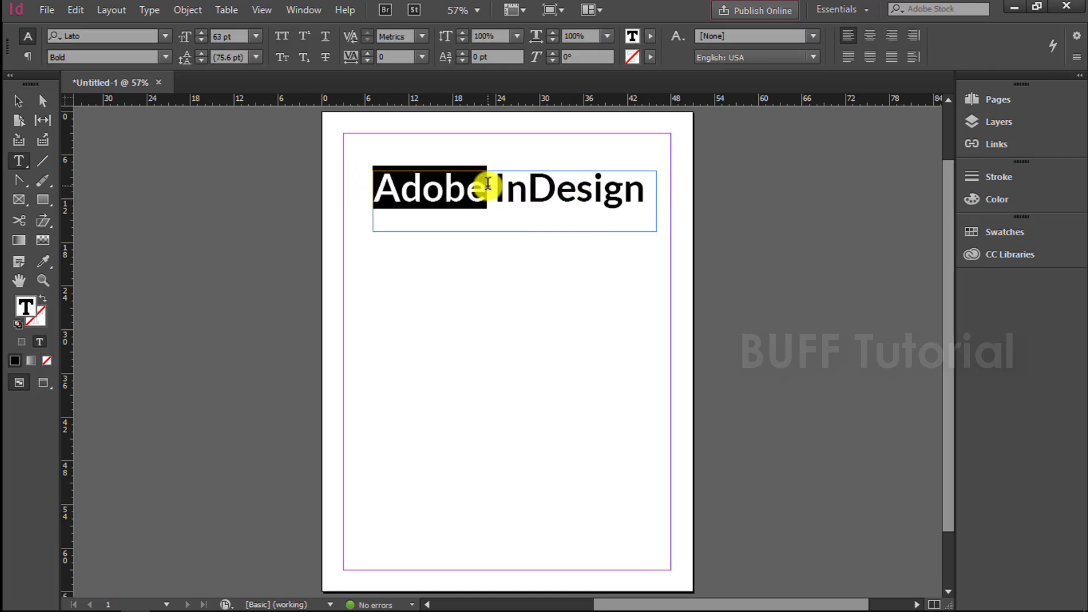
{"action": "left_click", "coordinate": [282, 38]}
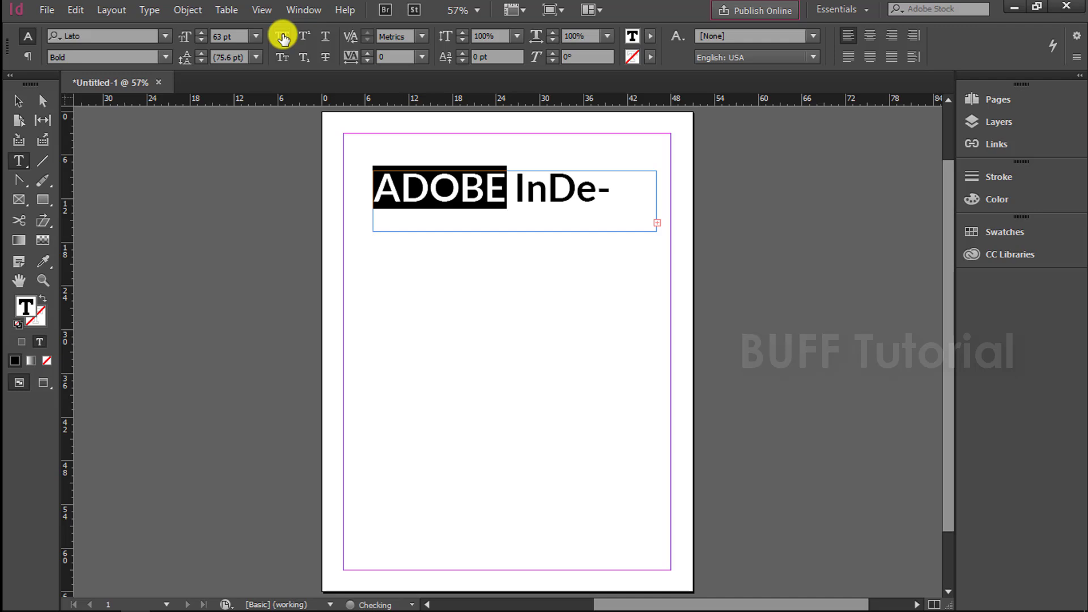
Select the entire heading text and reduce its font size to 58 pt
{"action": "left_click", "coordinate": [378, 180]}
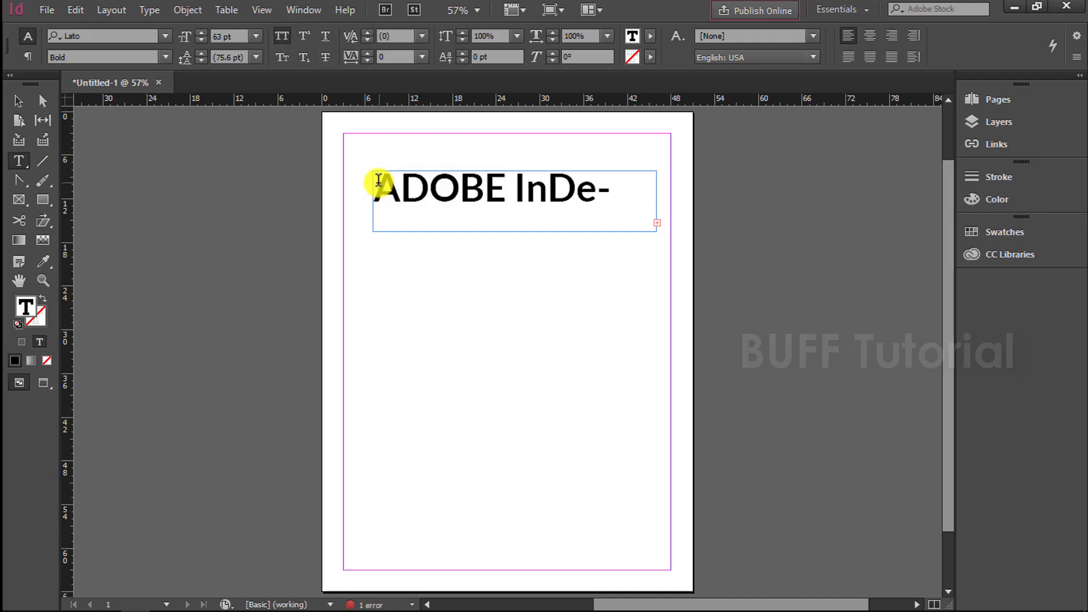
{"action": "left_click_drag", "start_coordinate": [378, 180], "coordinate": [610, 192]}
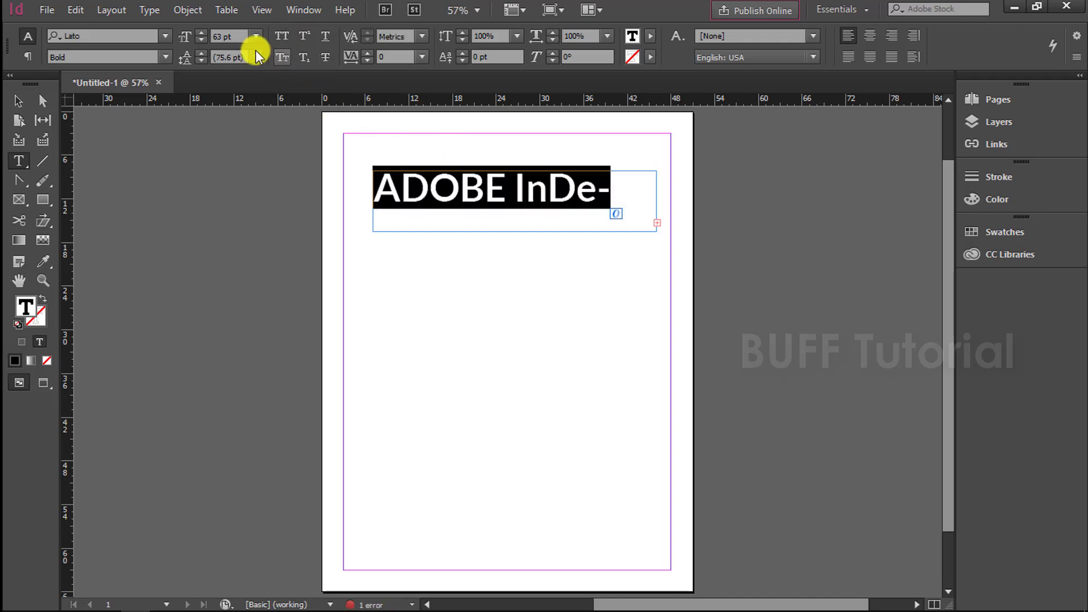
{"action": "left_click", "coordinate": [201, 40]}
{"action": "left_click", "coordinate": [201, 41]}
{"action": "left_click", "coordinate": [201, 40]}
{"action": "left_click", "coordinate": [202, 41]}
{"action": "left_click", "coordinate": [202, 40]}
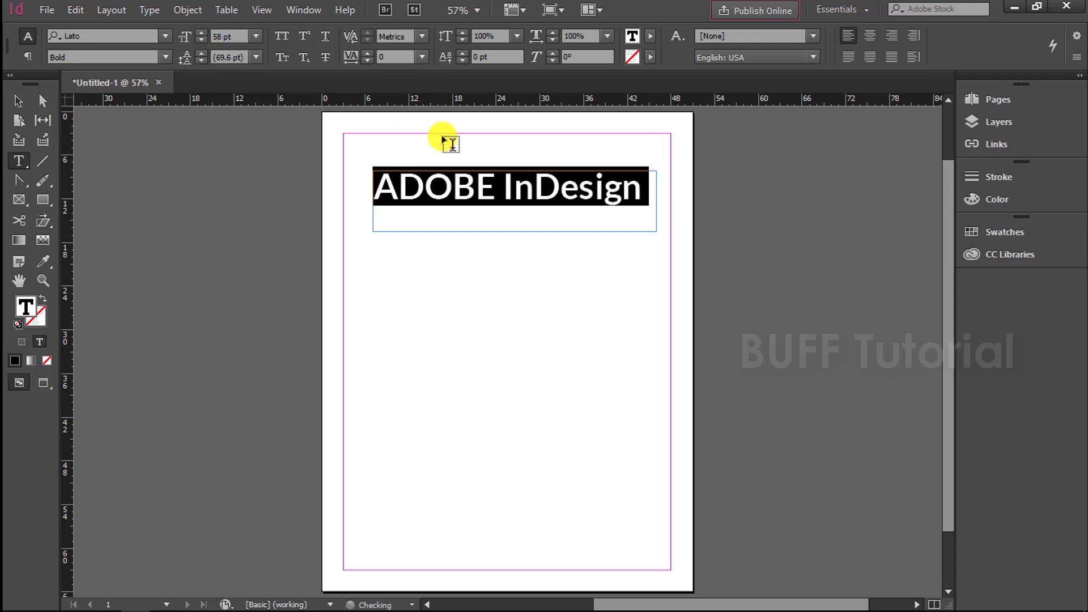
Move the heading's text frame a little farther down the page
{"action": "left_click", "coordinate": [494, 181]}
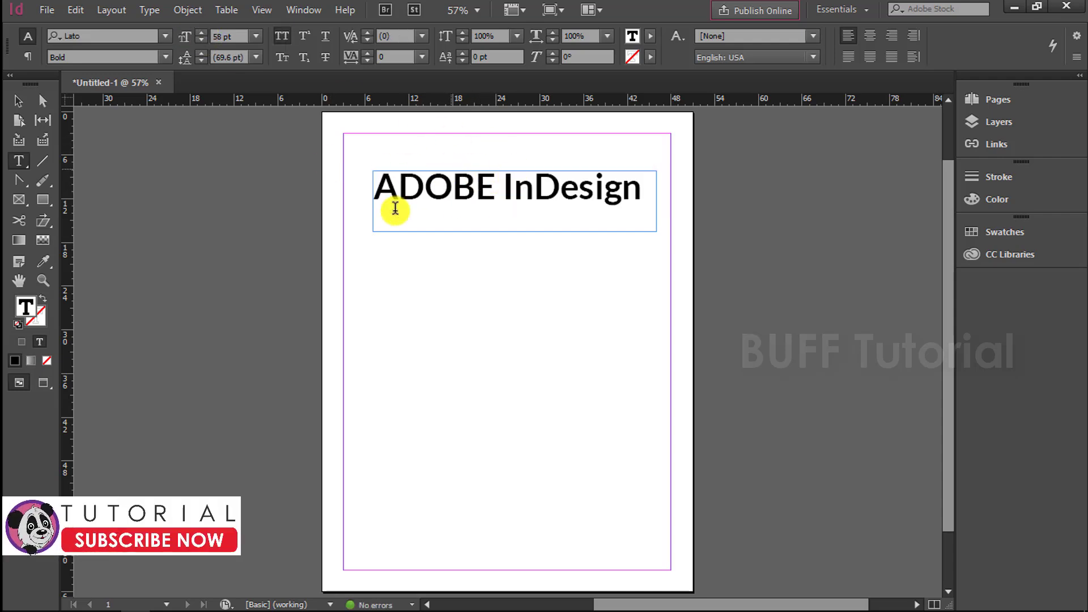
{"action": "left_click", "coordinate": [19, 101]}
{"action": "left_click_drag", "start_coordinate": [501, 196], "coordinate": [509, 215]}
Switch the word "Adobe" in the heading from All Caps to Small Caps
{"action": "double_click", "coordinate": [510, 216]}
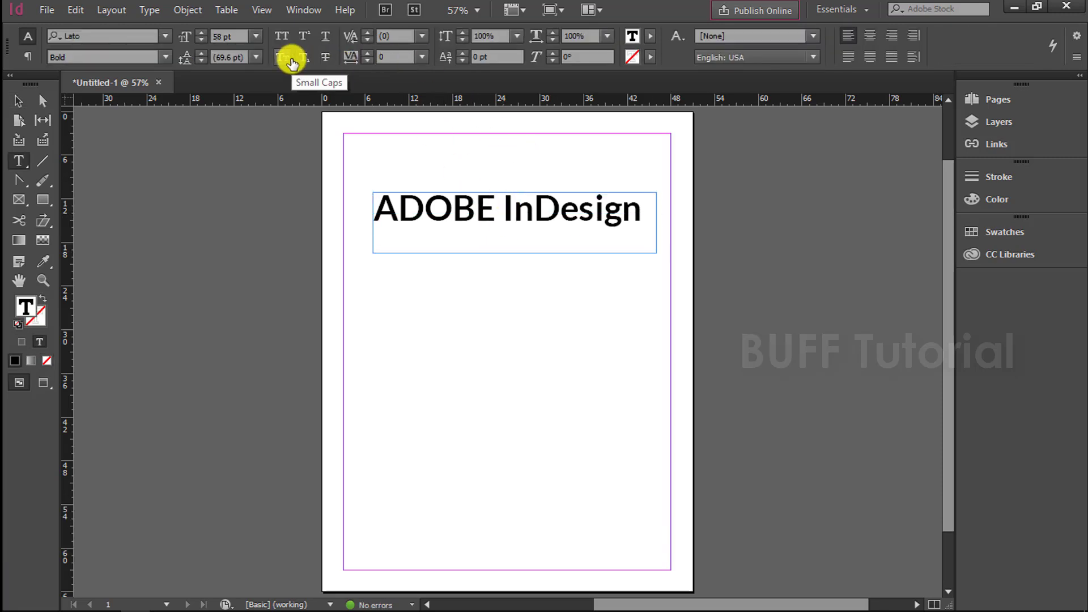
{"action": "left_click_drag", "start_coordinate": [497, 211], "coordinate": [368, 209]}
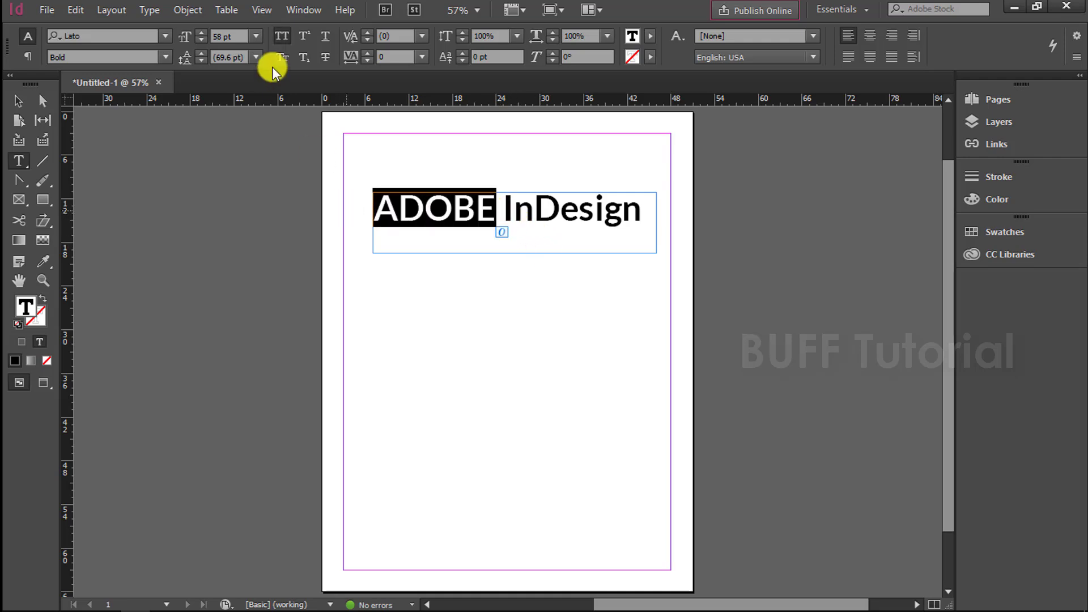
{"action": "left_click", "coordinate": [281, 35]}
{"action": "left_click", "coordinate": [284, 58]}
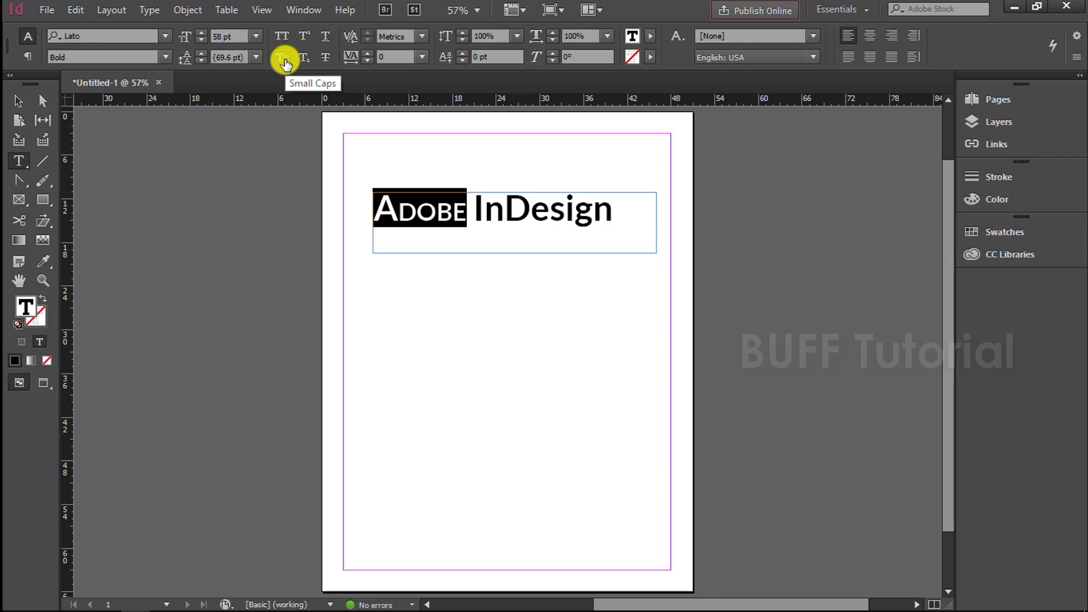
{"action": "left_click", "coordinate": [281, 35]}
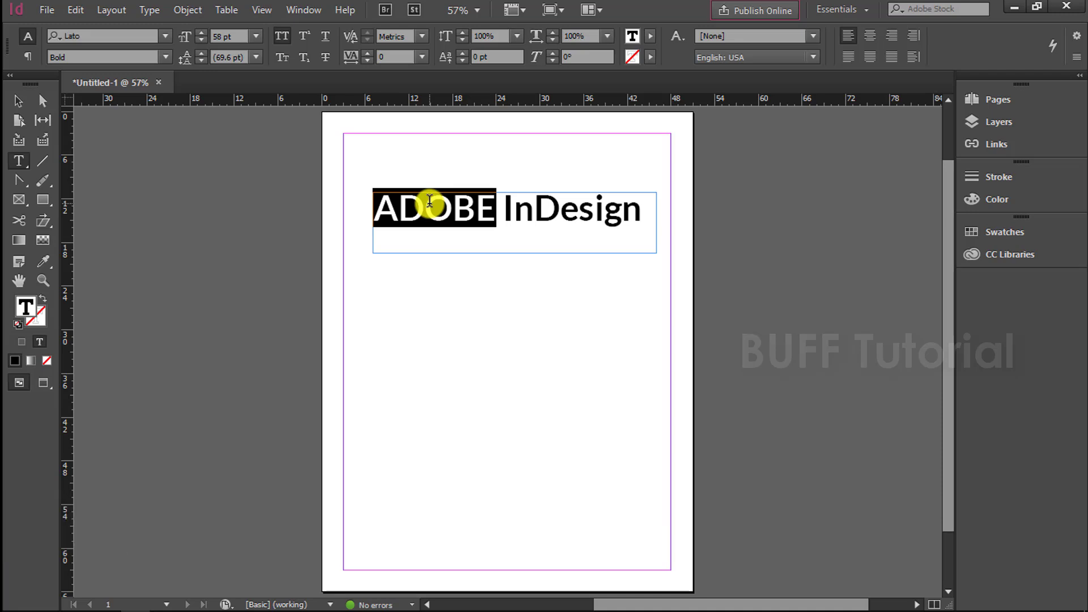
{"action": "left_click", "coordinate": [284, 57]}
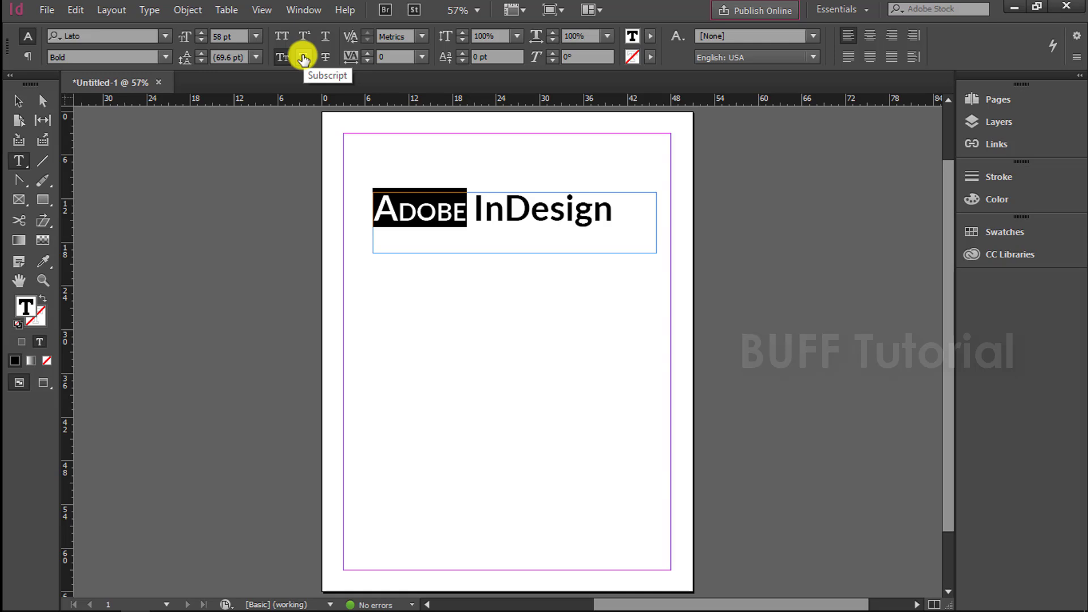
Insert a "2" directly after "Adobe" and try Superscript on it, undoing the superscript
{"action": "left_click", "coordinate": [466, 209]}
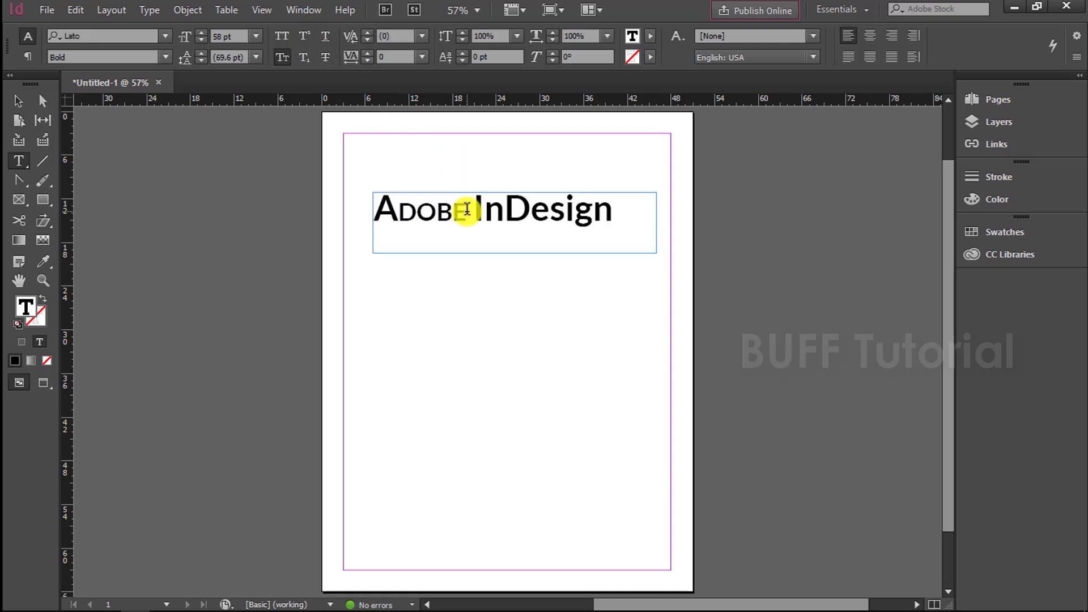
{"action": "type", "text": "2"}
{"action": "key", "text": "shift+Left"}
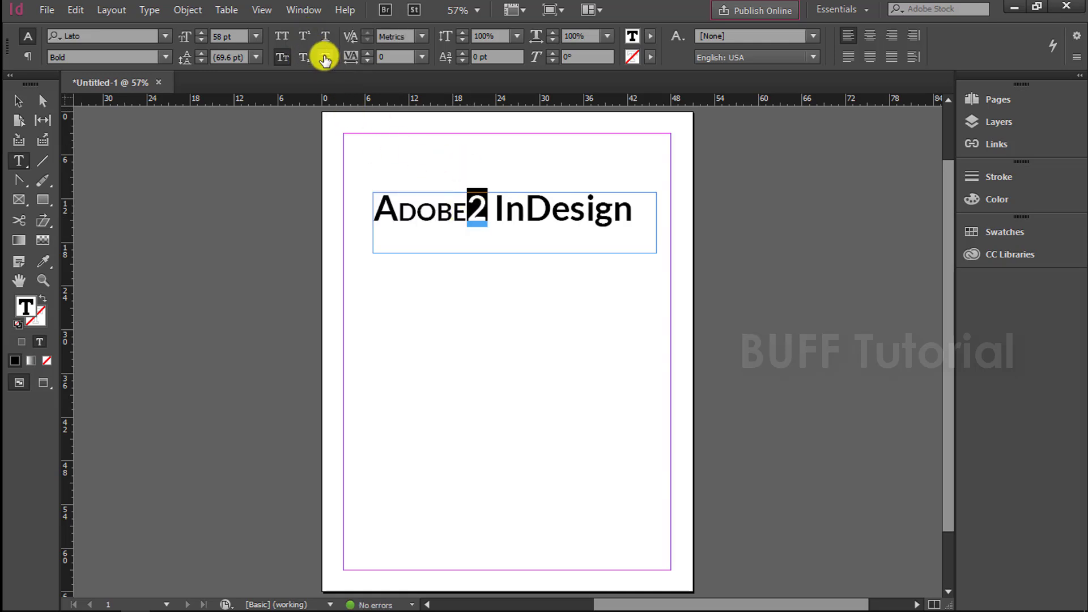
{"action": "left_click", "coordinate": [305, 36]}
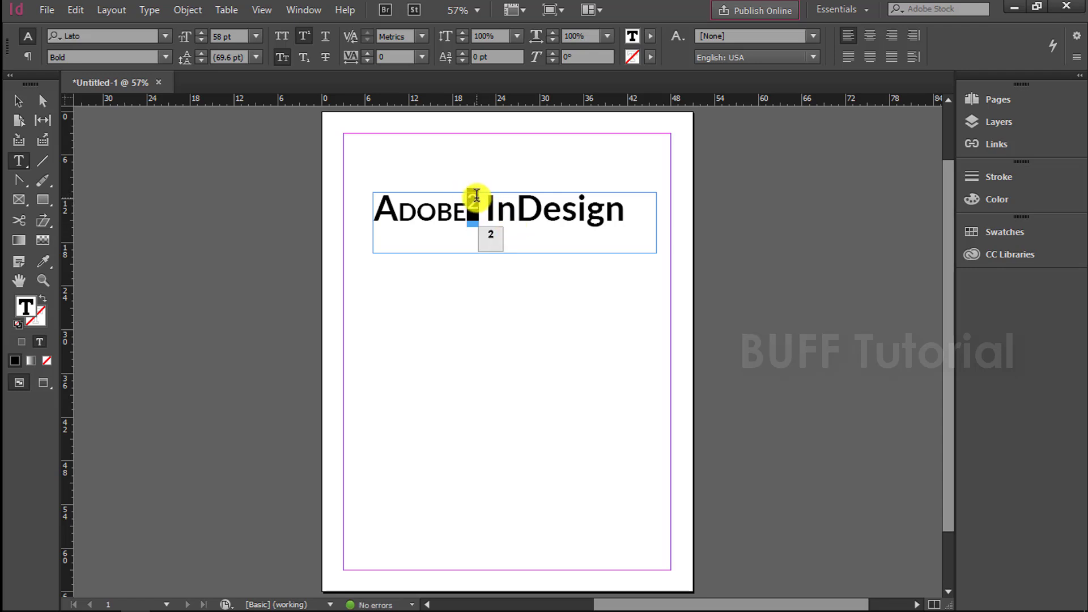
{"action": "left_click", "coordinate": [471, 205]}
{"action": "key", "text": "ctrl+z"}
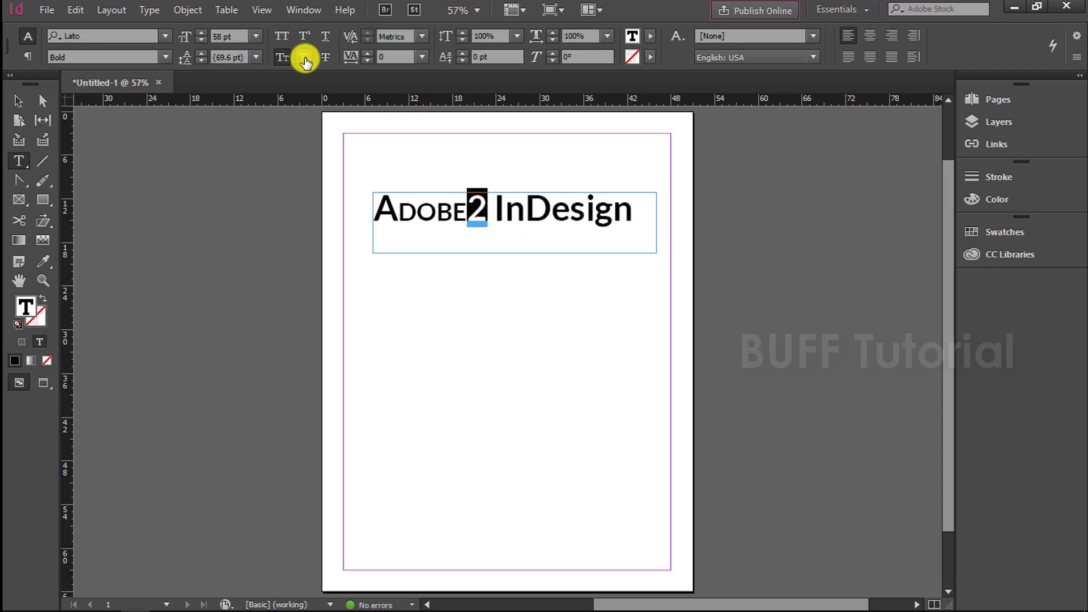
Try Subscript on the "2" after "Adobe", undo it and apply it again
{"action": "left_click", "coordinate": [304, 57]}
{"action": "left_click", "coordinate": [469, 201]}
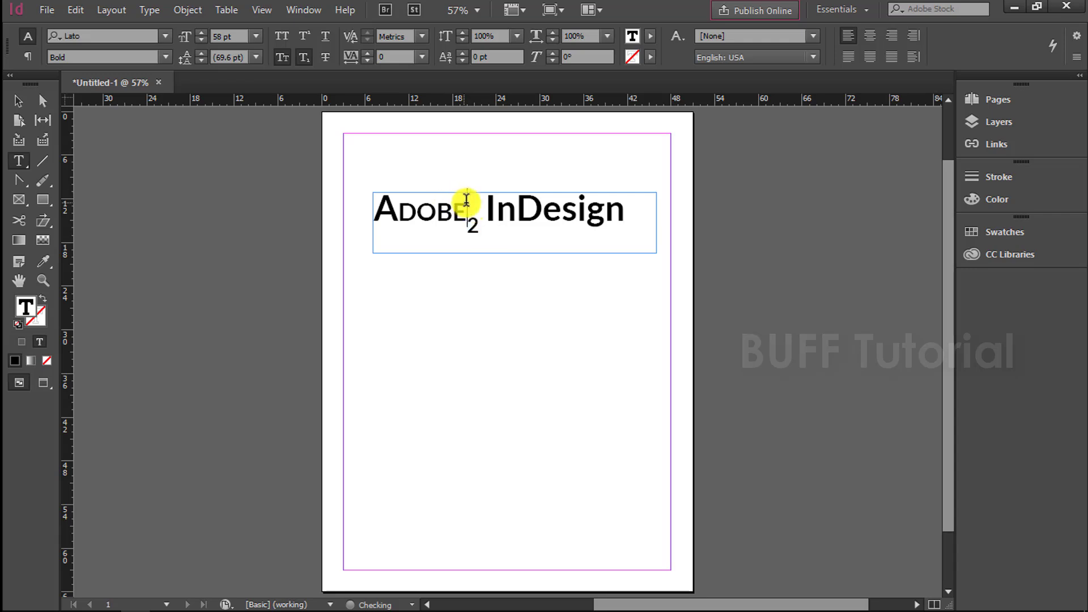
{"action": "key", "text": "ctrl+z"}
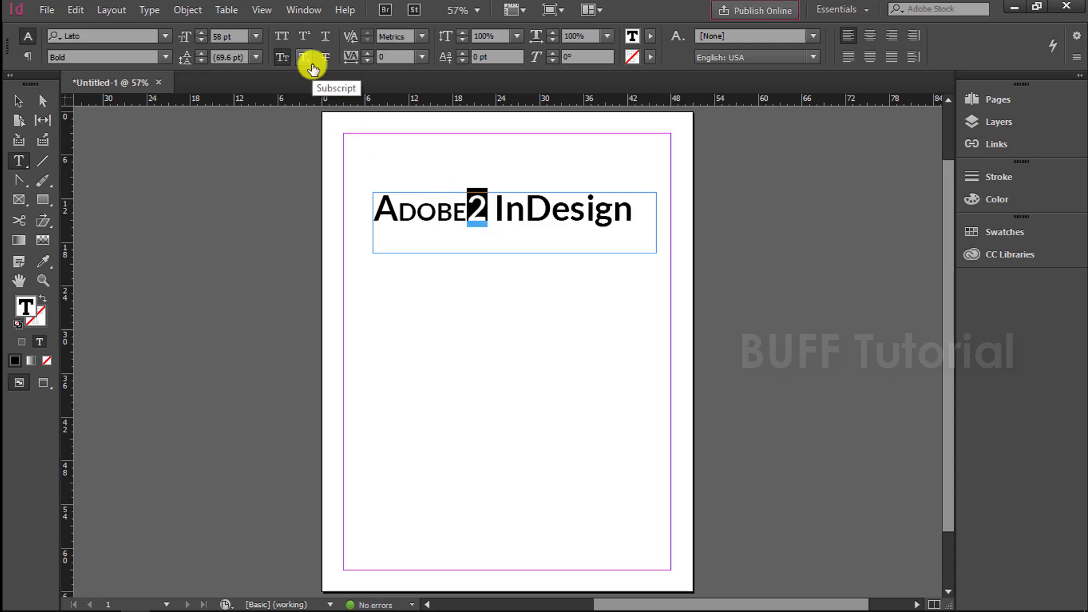
{"action": "left_click", "coordinate": [307, 59]}
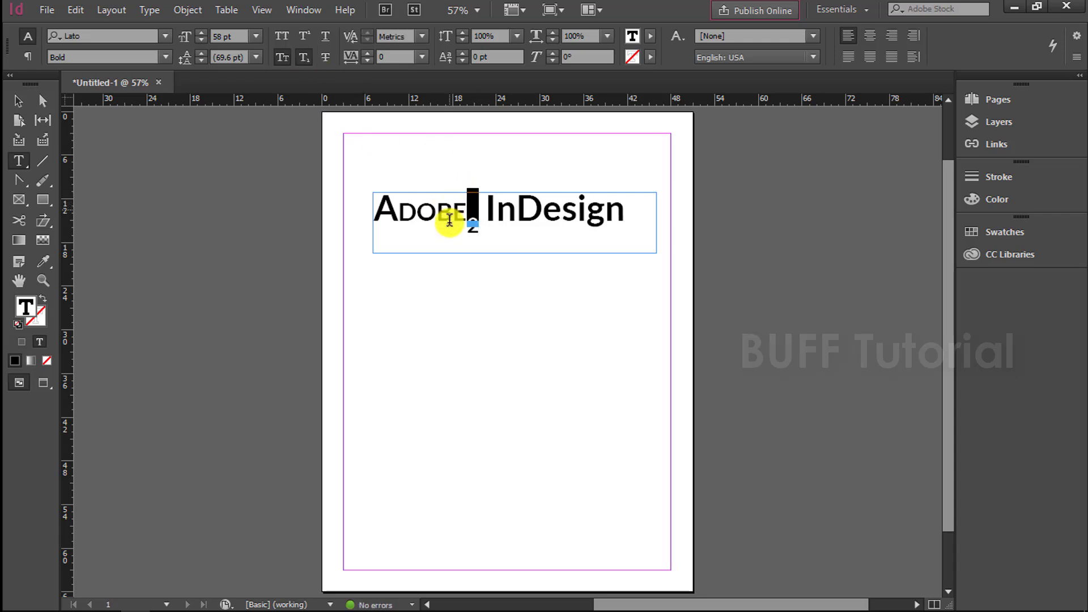
Change the "2" after "Adobe" to Superscript and delete it from the heading
{"action": "left_click", "coordinate": [18, 101]}
{"action": "left_click", "coordinate": [474, 310]}
{"action": "double_click", "coordinate": [474, 233]}
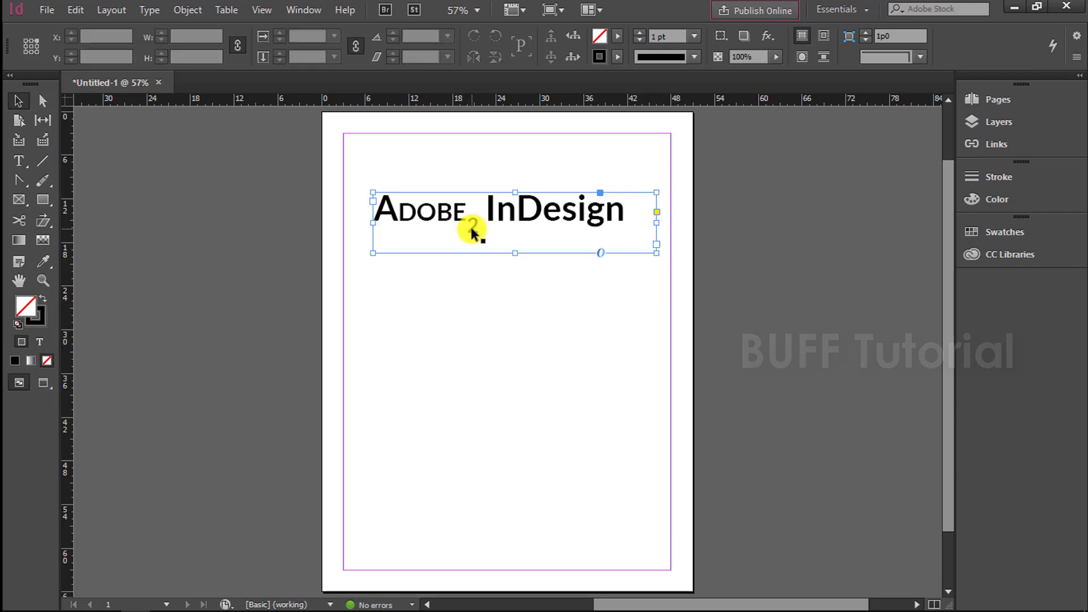
{"action": "left_click_drag", "start_coordinate": [464, 221], "coordinate": [482, 219]}
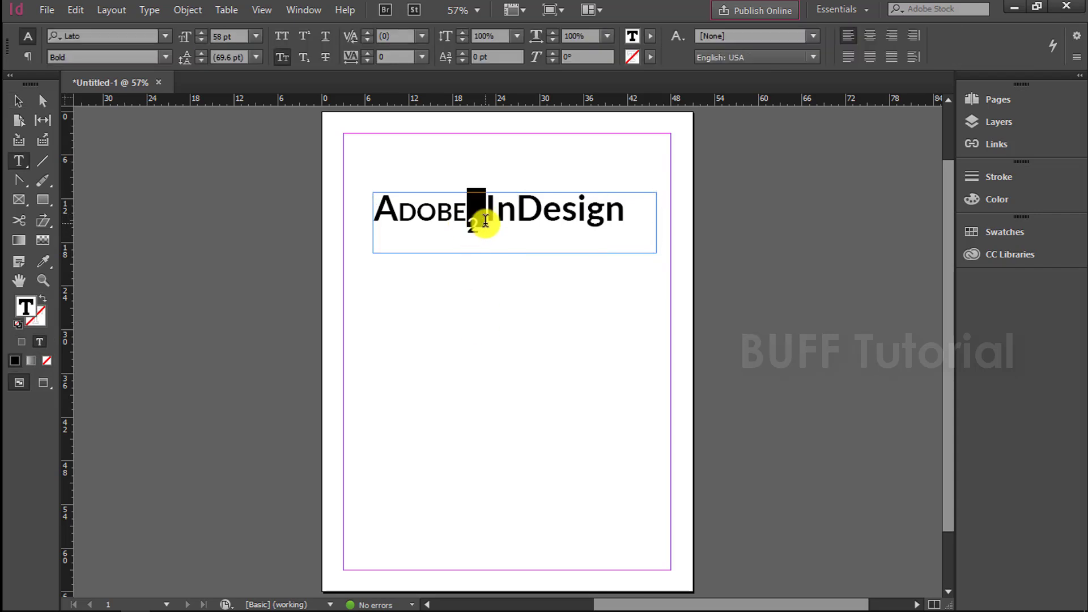
{"action": "left_click", "coordinate": [305, 37]}
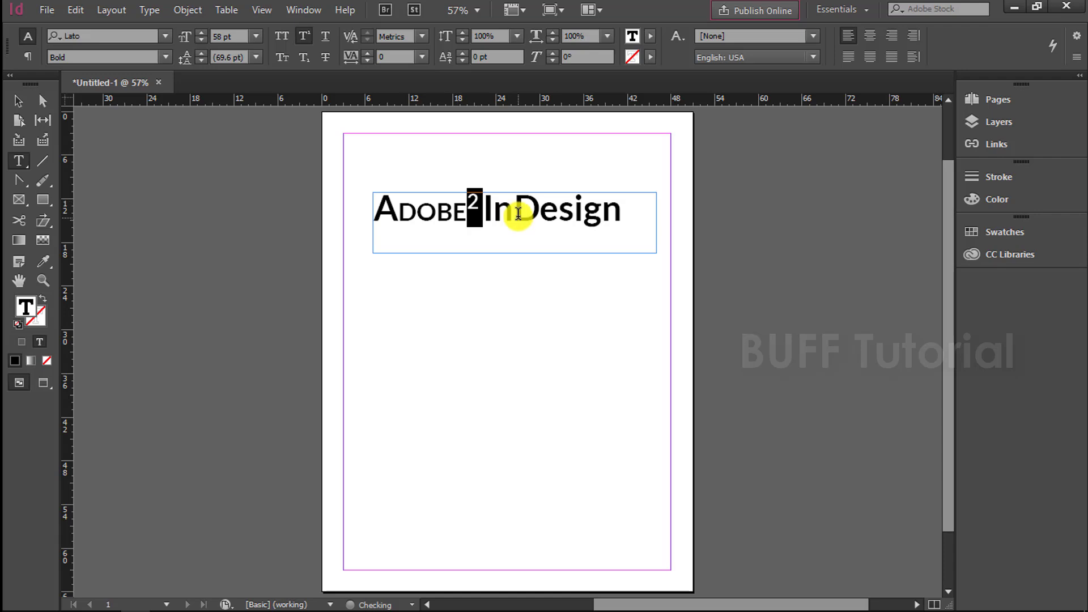
{"action": "key", "text": "BackSpace"}
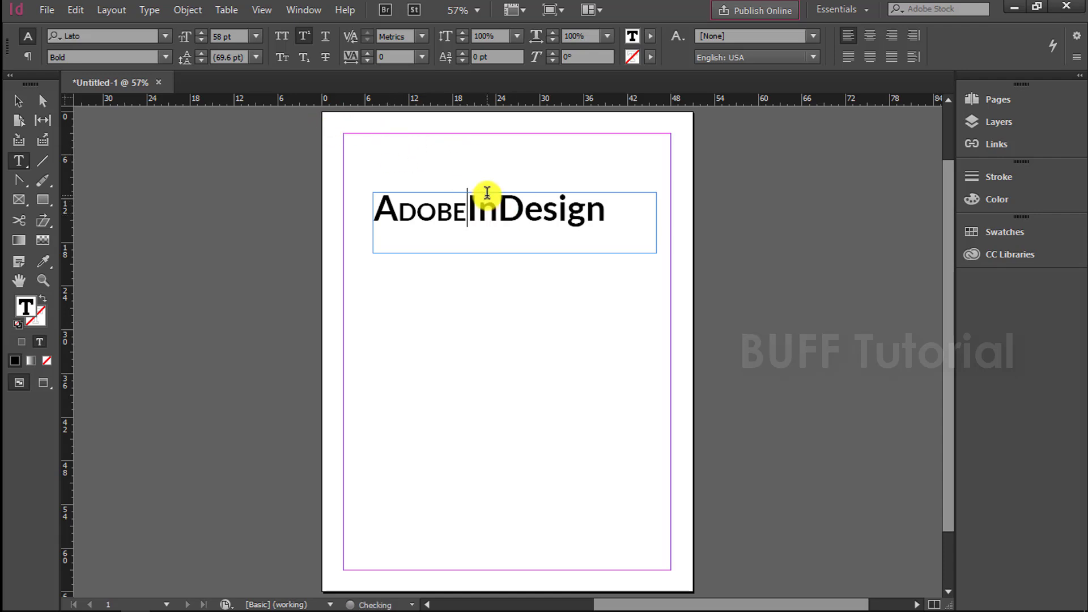
Try Underline and Strikethrough on the word "Adobe", turning each off again
{"action": "left_click_drag", "start_coordinate": [468, 209], "coordinate": [337, 208]}
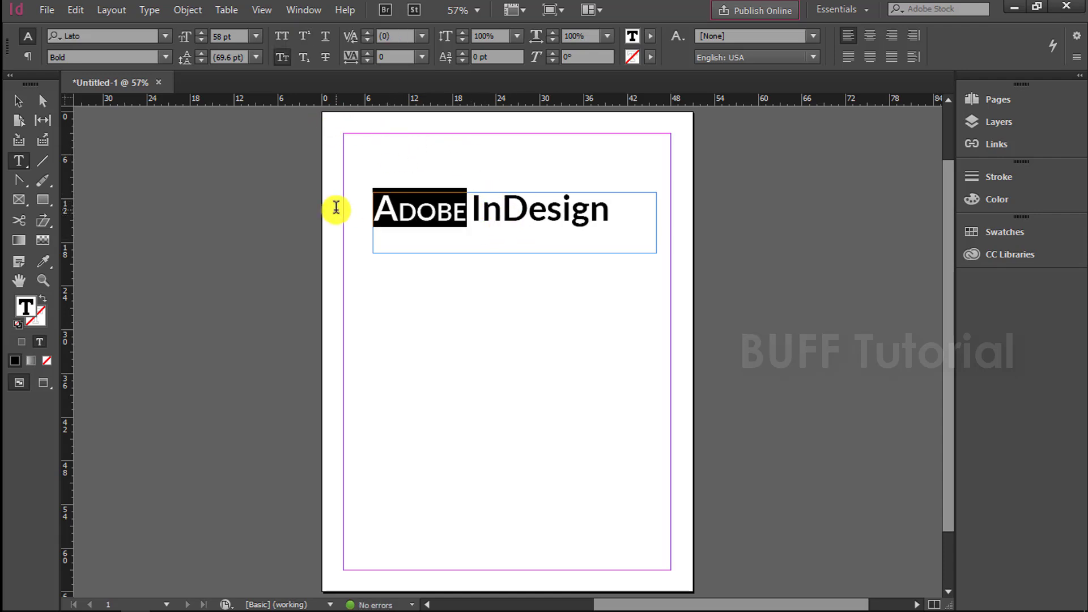
{"action": "left_click", "coordinate": [329, 36]}
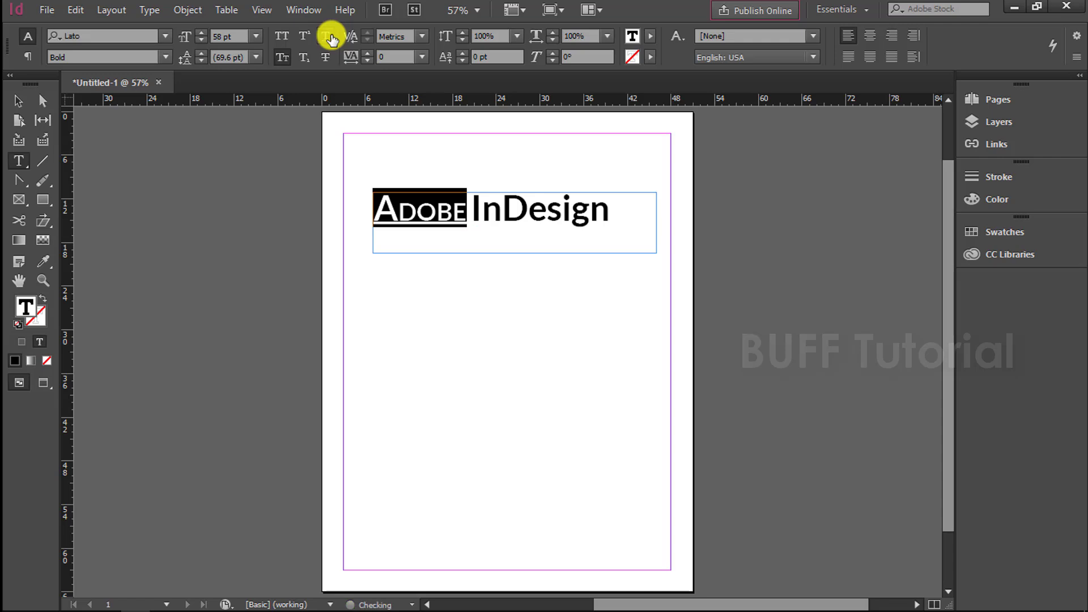
{"action": "left_click", "coordinate": [330, 37]}
{"action": "left_click", "coordinate": [326, 57]}
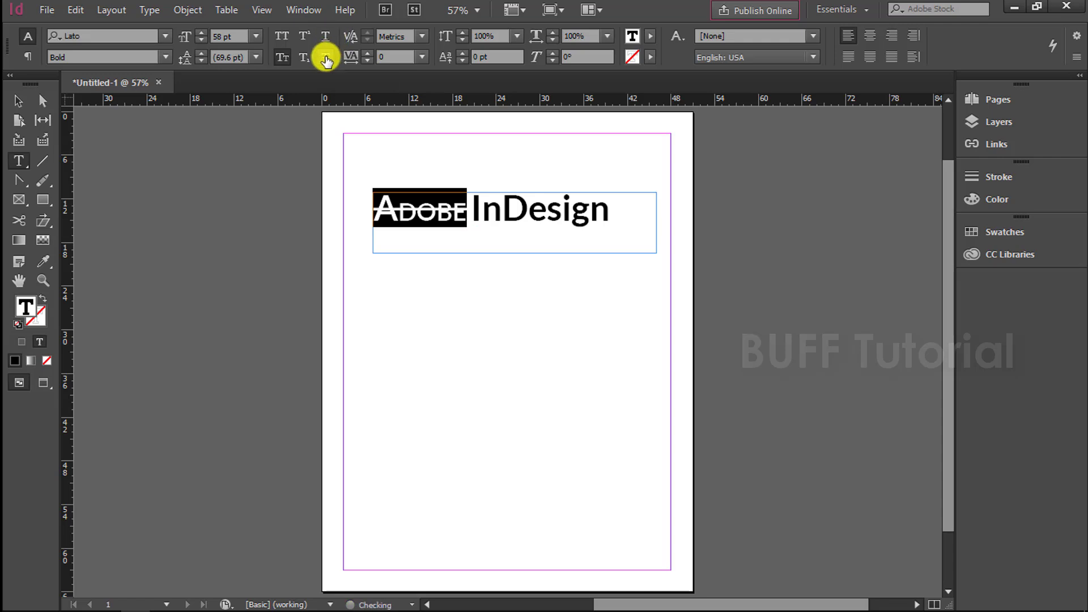
{"action": "left_click", "coordinate": [326, 58]}
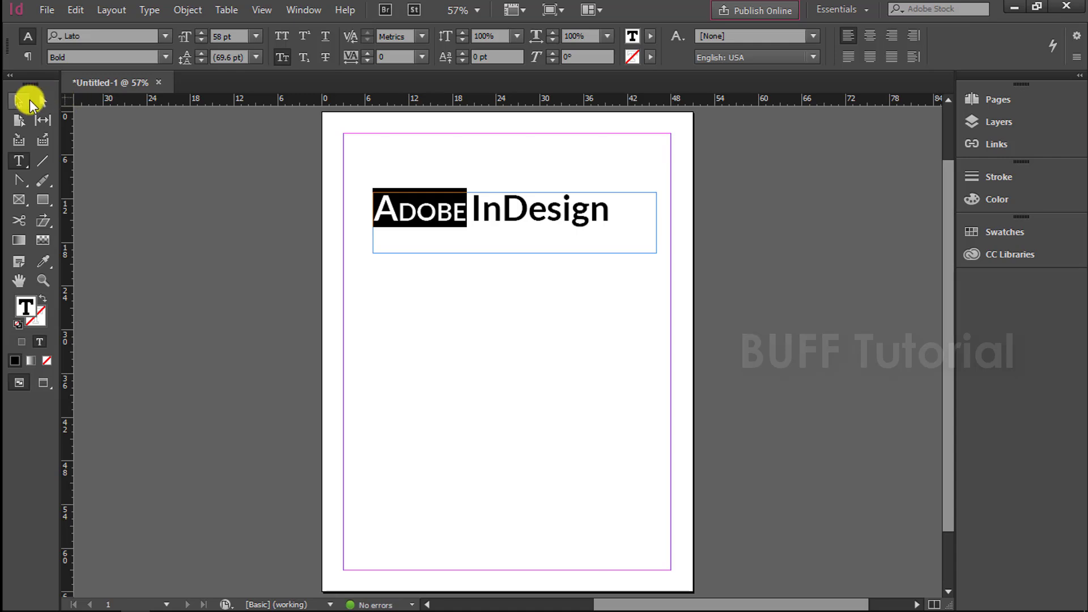
Try filling the heading's text frame with the light blue colour 23e4fc, and undo the fill
{"action": "left_click", "coordinate": [21, 101]}
{"action": "left_click", "coordinate": [663, 303]}
{"action": "left_click_drag", "start_coordinate": [672, 161], "coordinate": [449, 282]}
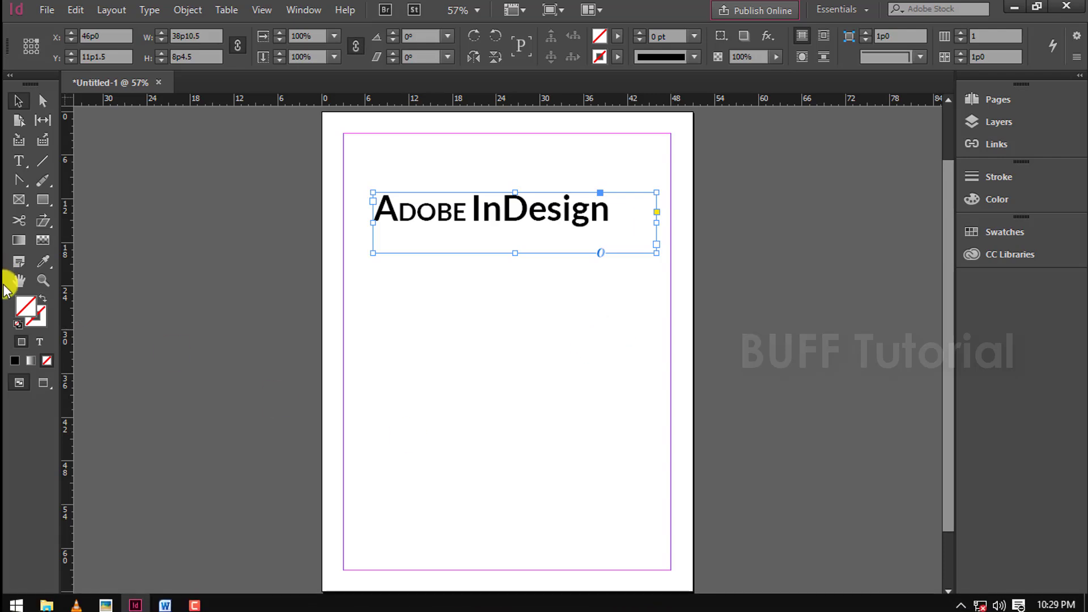
{"action": "double_click", "coordinate": [27, 312]}
{"action": "left_click", "coordinate": [503, 318]}
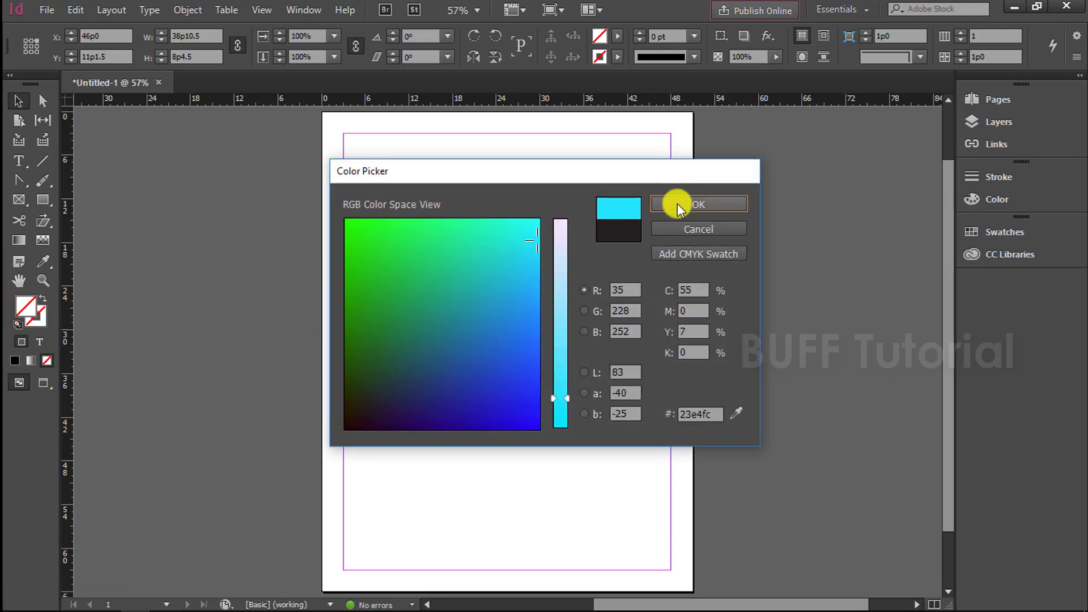
{"action": "left_click", "coordinate": [681, 203]}
{"action": "left_click", "coordinate": [663, 206]}
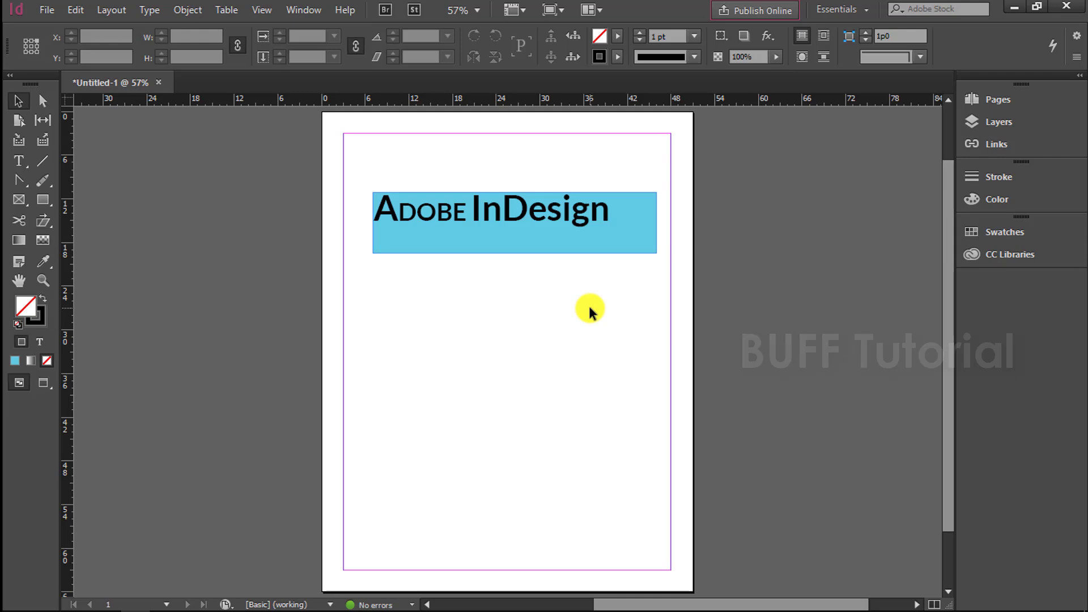
{"action": "key", "text": "ctrl+z"}
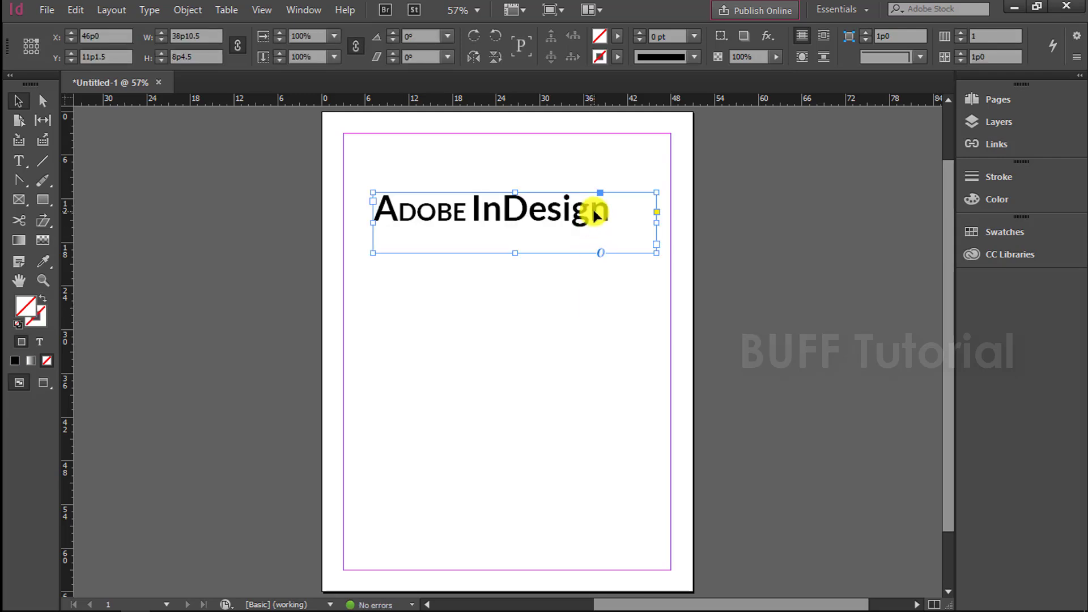
Select the heading as a frame and set colour formatting to affect its text instead of the container
{"action": "double_click", "coordinate": [621, 206]}
{"action": "left_click_drag", "start_coordinate": [622, 207], "coordinate": [477, 198]}
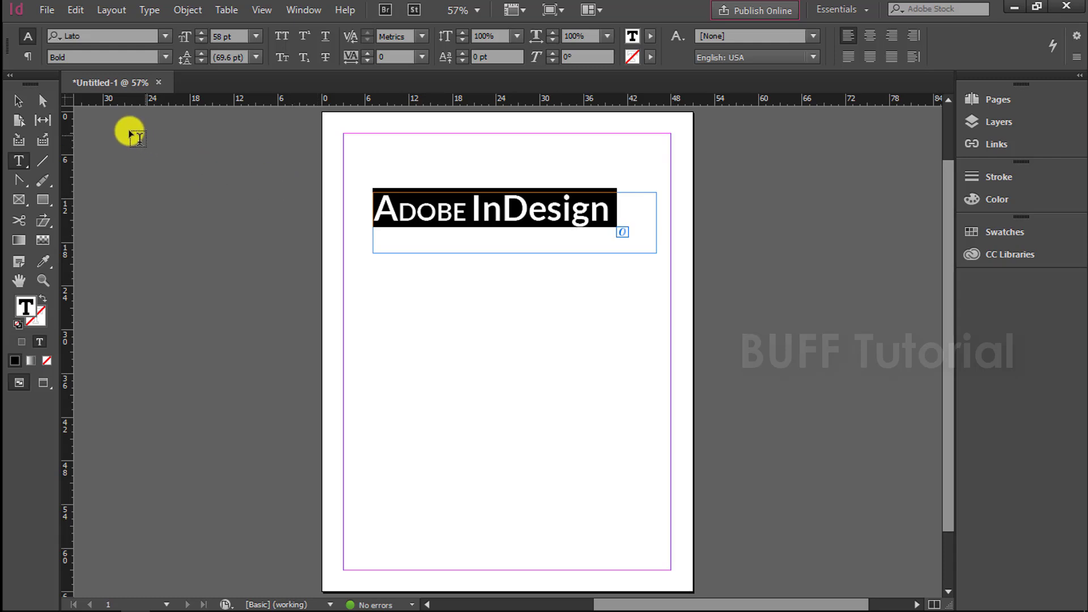
{"action": "left_click", "coordinate": [18, 101]}
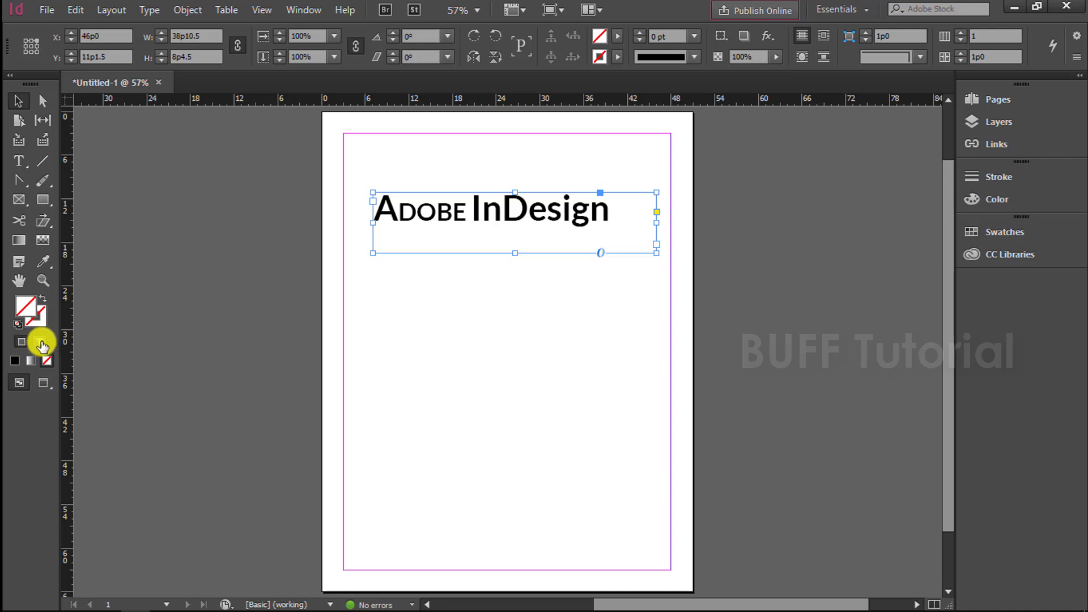
{"action": "left_click", "coordinate": [41, 344]}
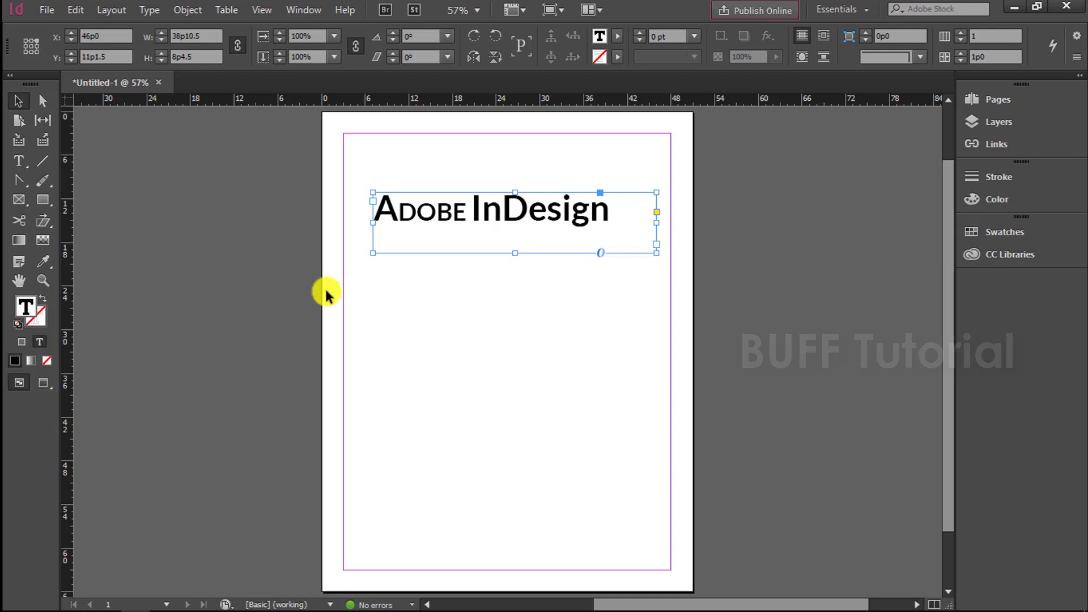
Select the entire heading text and change its fill colour to bright red, and deselect the heading
{"action": "double_click", "coordinate": [549, 212]}
{"action": "left_click_drag", "start_coordinate": [623, 209], "coordinate": [374, 208]}
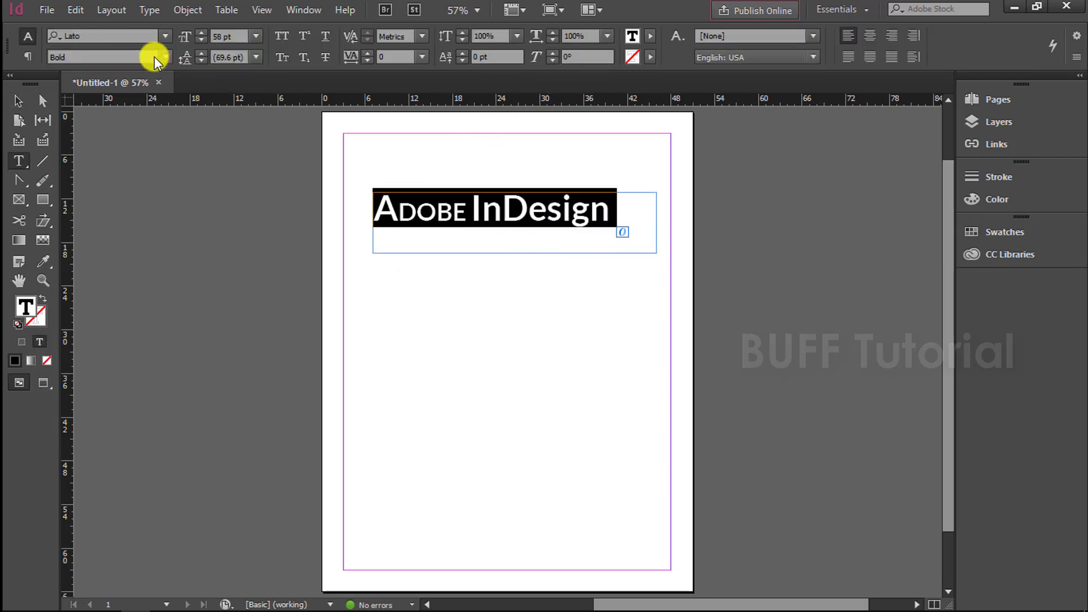
{"action": "left_click", "coordinate": [17, 101]}
{"action": "double_click", "coordinate": [533, 205]}
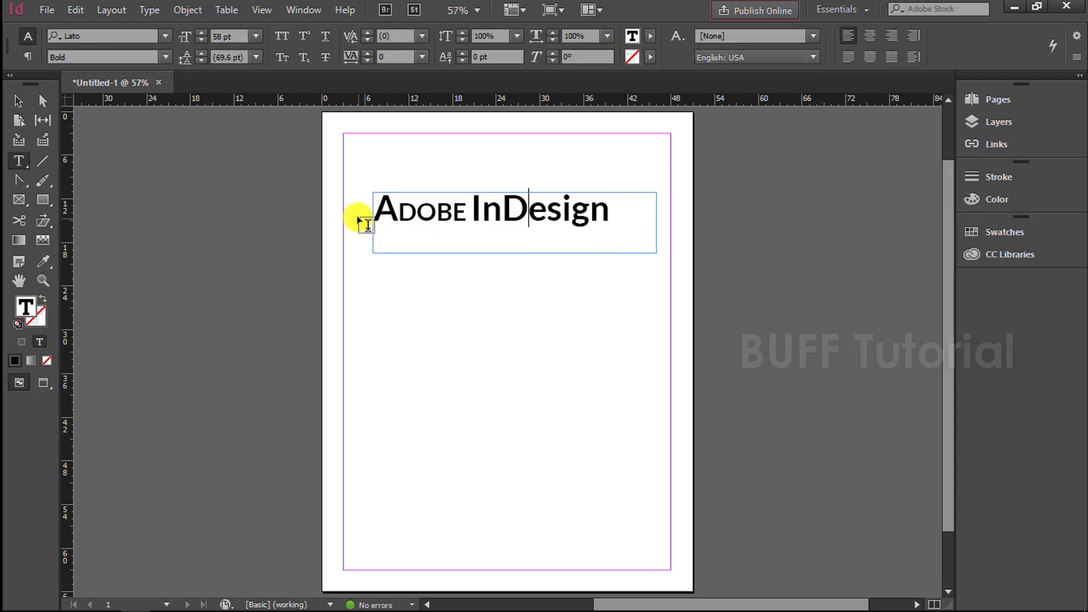
{"action": "left_click_drag", "start_coordinate": [376, 206], "coordinate": [611, 211]}
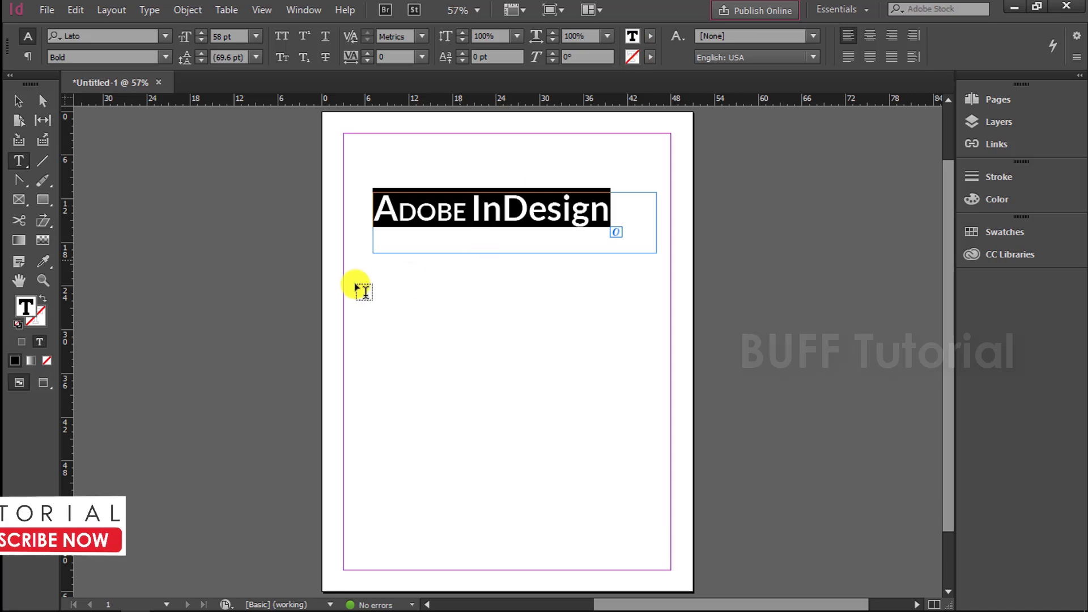
{"action": "double_click", "coordinate": [26, 307]}
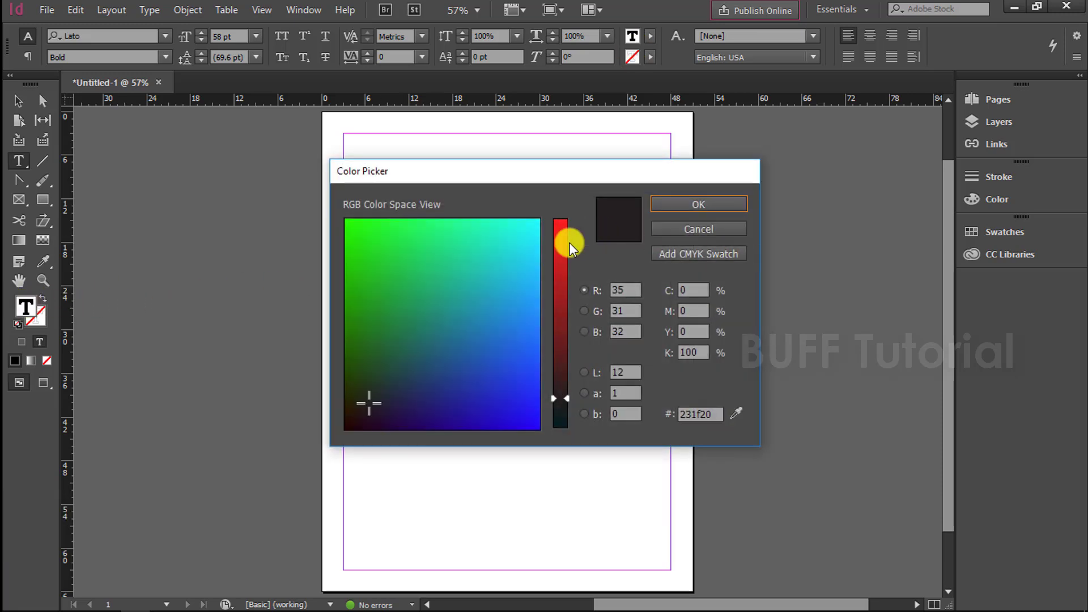
{"action": "left_click", "coordinate": [561, 224]}
{"action": "left_click", "coordinate": [740, 200]}
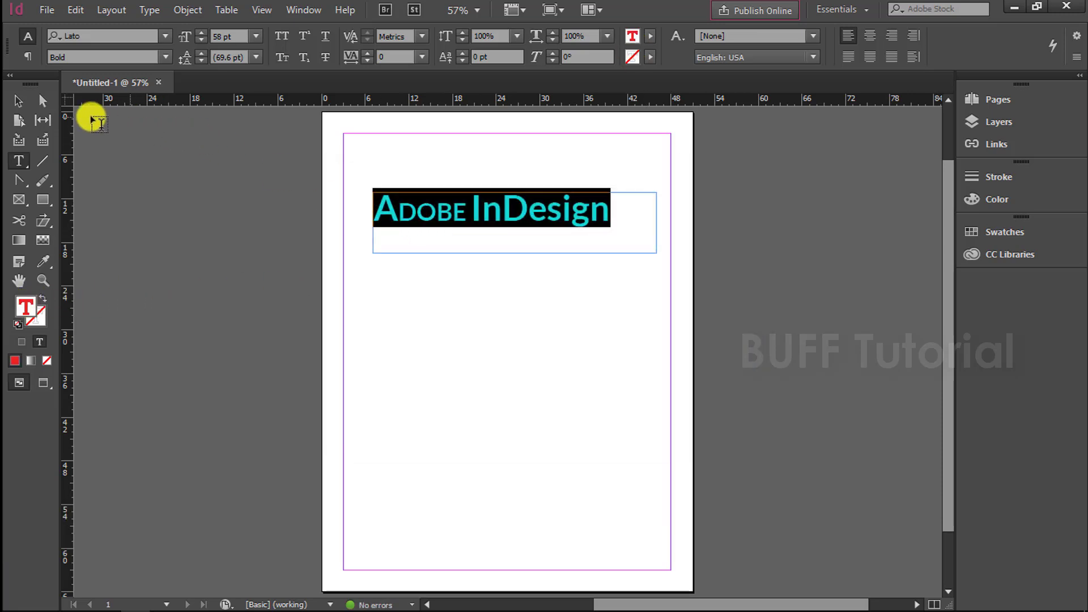
{"action": "left_click", "coordinate": [19, 102]}
{"action": "left_click", "coordinate": [729, 381]}
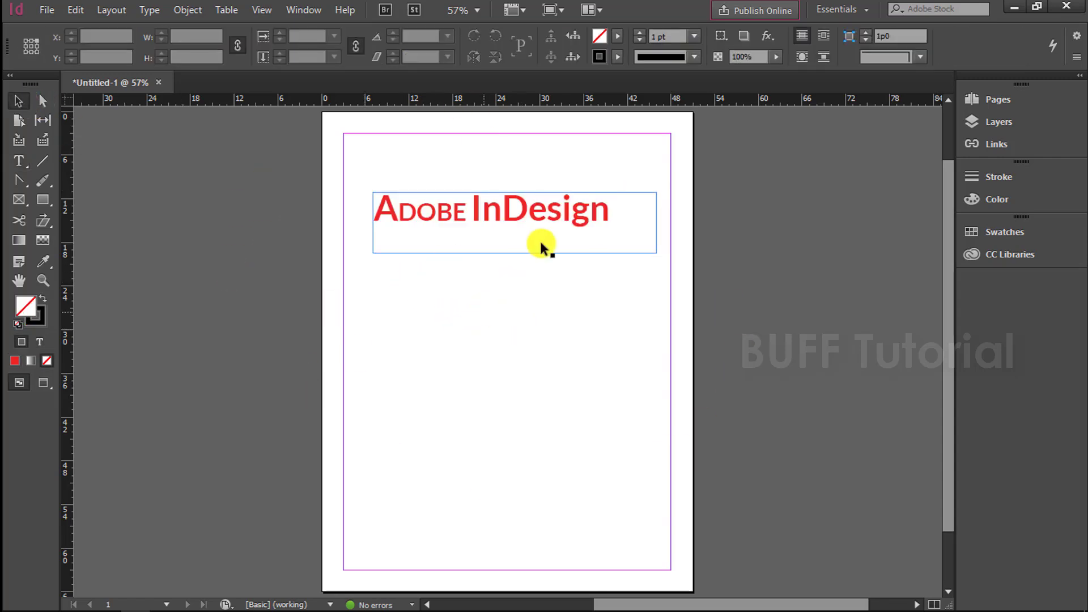
Move the heading's text frame up and slightly right to about X 47p0, Y 6p1.5, and enter its text for editing
{"action": "left_click_drag", "start_coordinate": [562, 211], "coordinate": [571, 174]}
{"action": "left_click", "coordinate": [564, 316]}
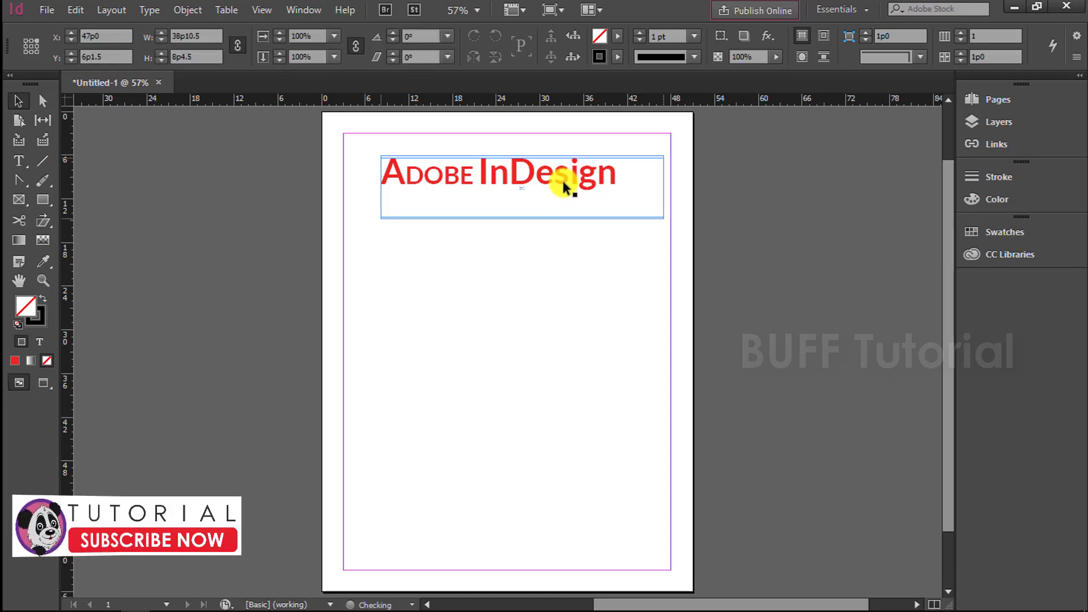
{"action": "left_click", "coordinate": [563, 178]}
{"action": "double_click", "coordinate": [563, 179]}
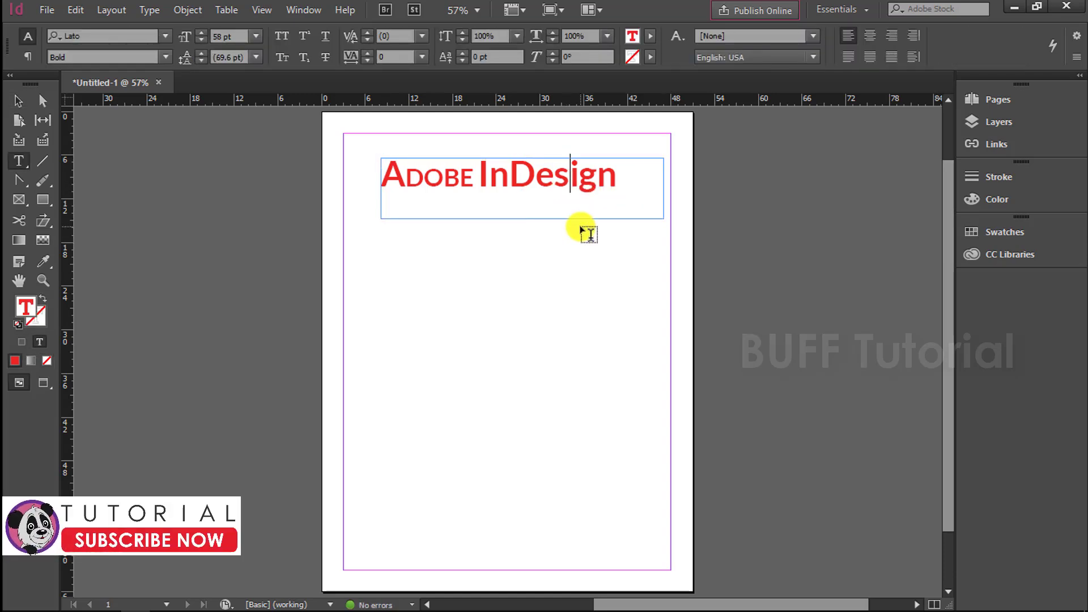
Extend the heading's text frame downward to about 29p9 high, and enter its text for editing
{"action": "left_click", "coordinate": [18, 101]}
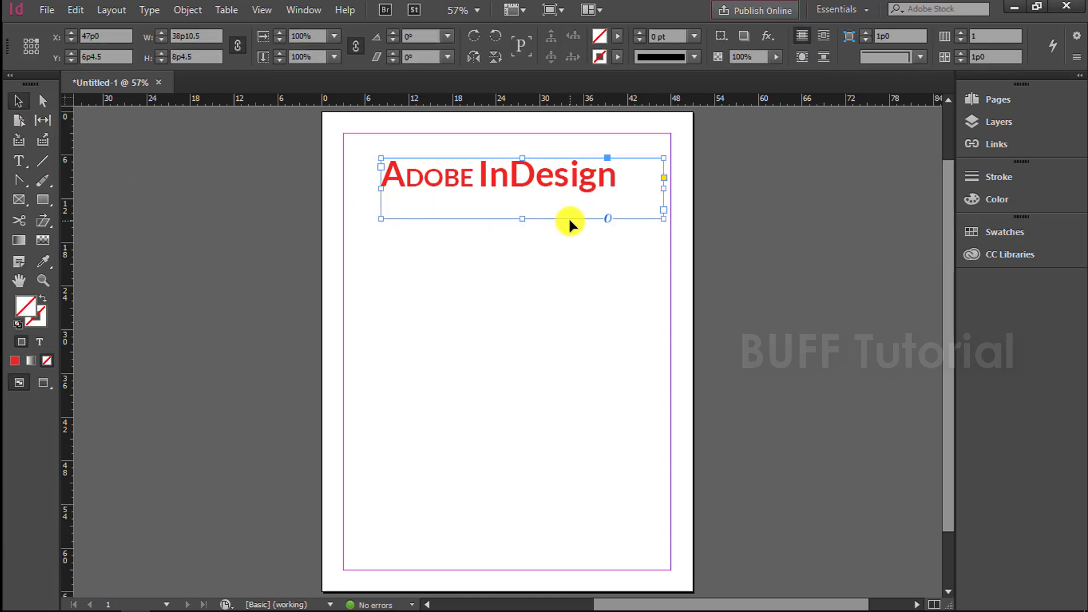
{"action": "left_click_drag", "start_coordinate": [521, 219], "coordinate": [521, 374]}
{"action": "double_click", "coordinate": [604, 179]}
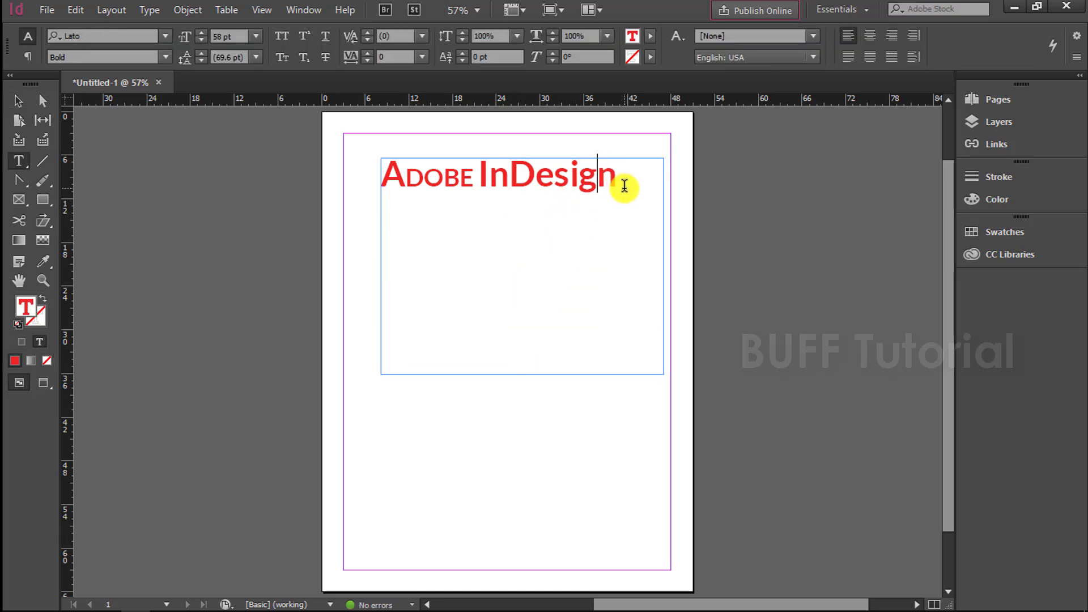
Add "Photoshop" and "Illustrator" as two new lines below the "Adobe InDesign" heading
{"action": "key", "text": "BackSpace"}
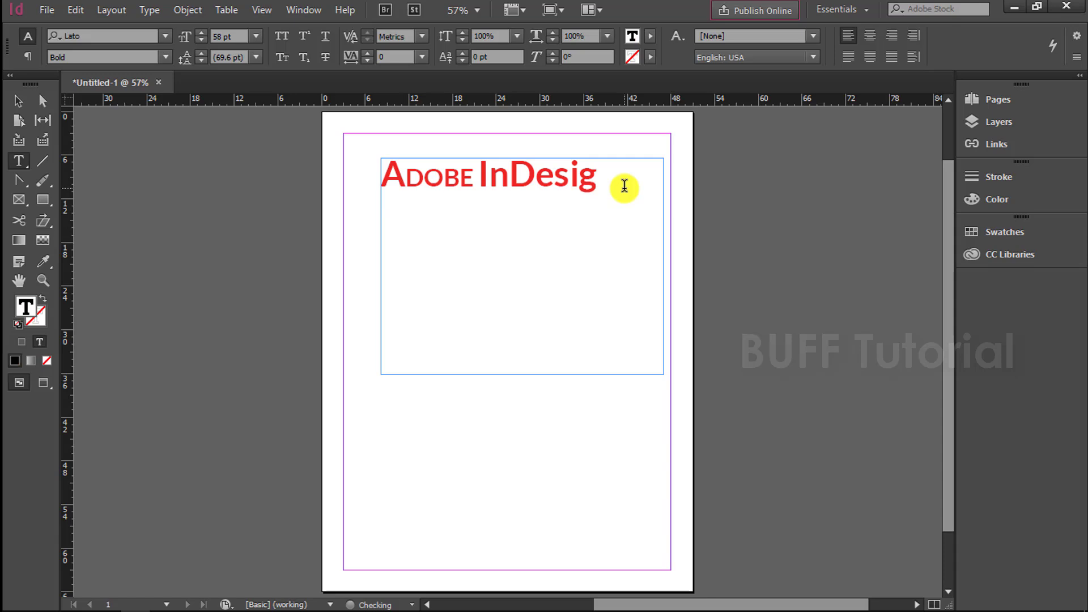
{"action": "type", "text": "n"}
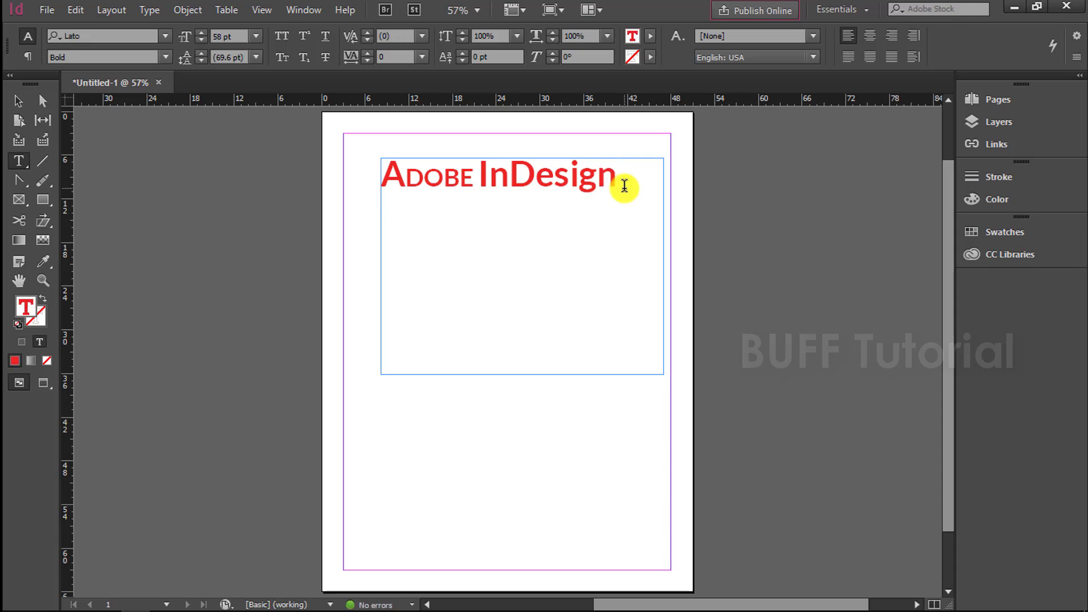
{"action": "key", "text": "Return"}
{"action": "type", "text": "Ph"}
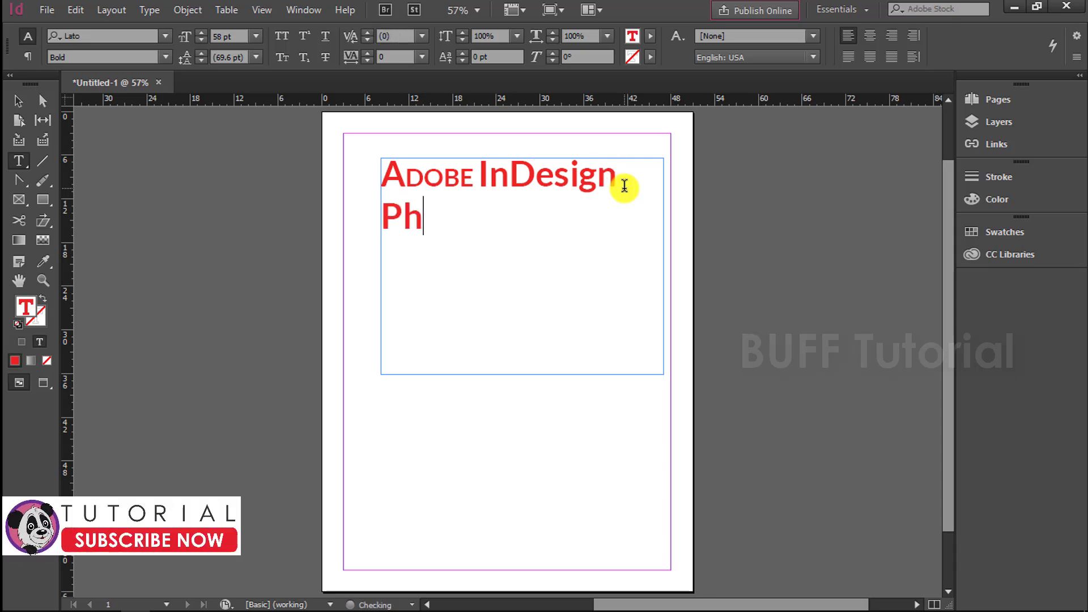
{"action": "type", "text": "otoshop"}
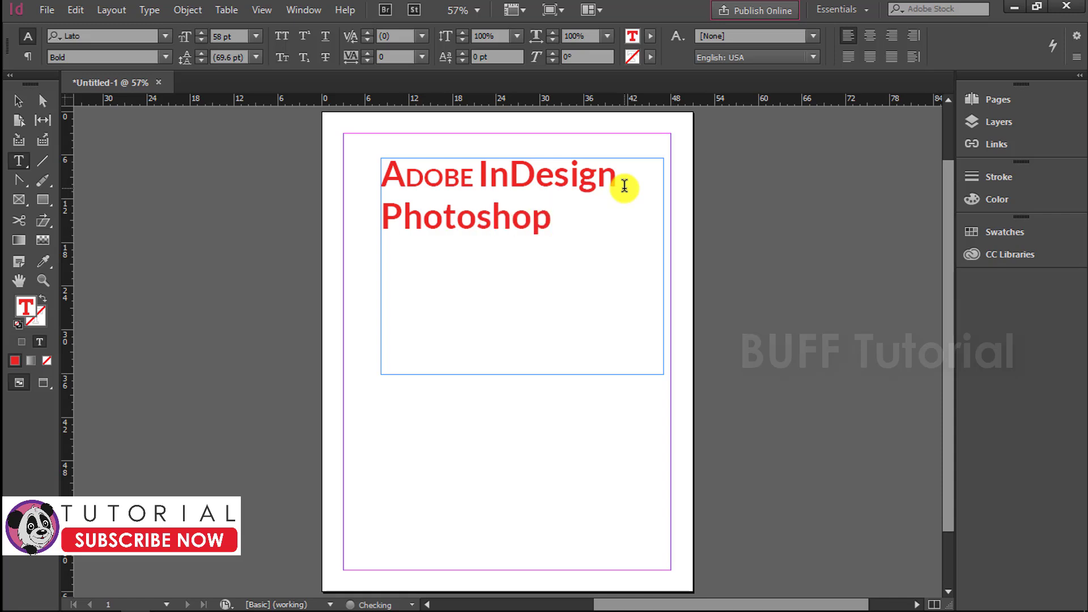
{"action": "key", "text": "Return"}
{"action": "type", "text": "Ill"}
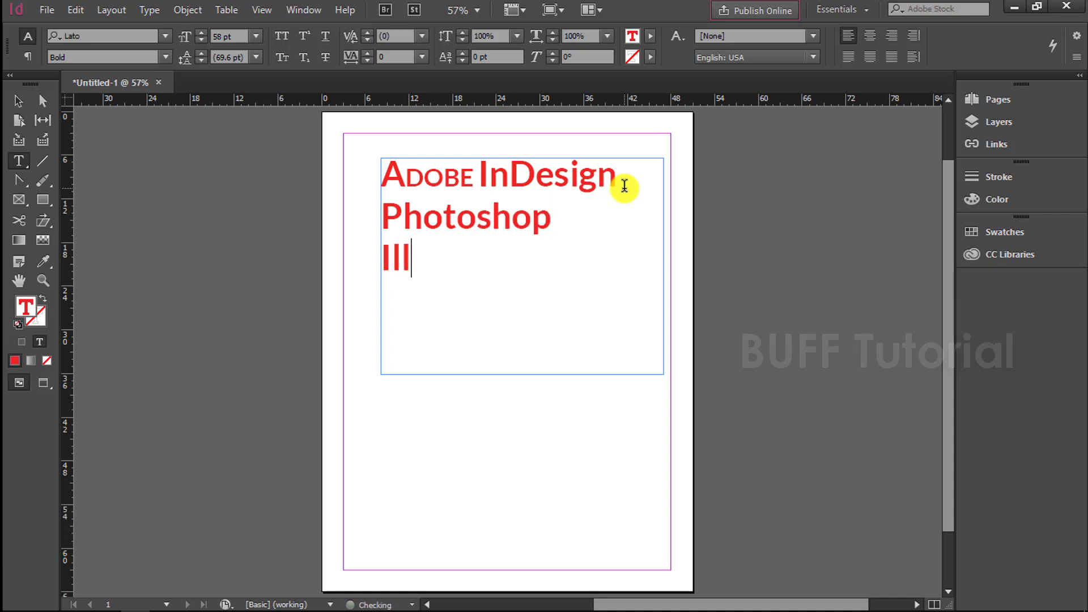
{"action": "type", "text": "ustrator"}
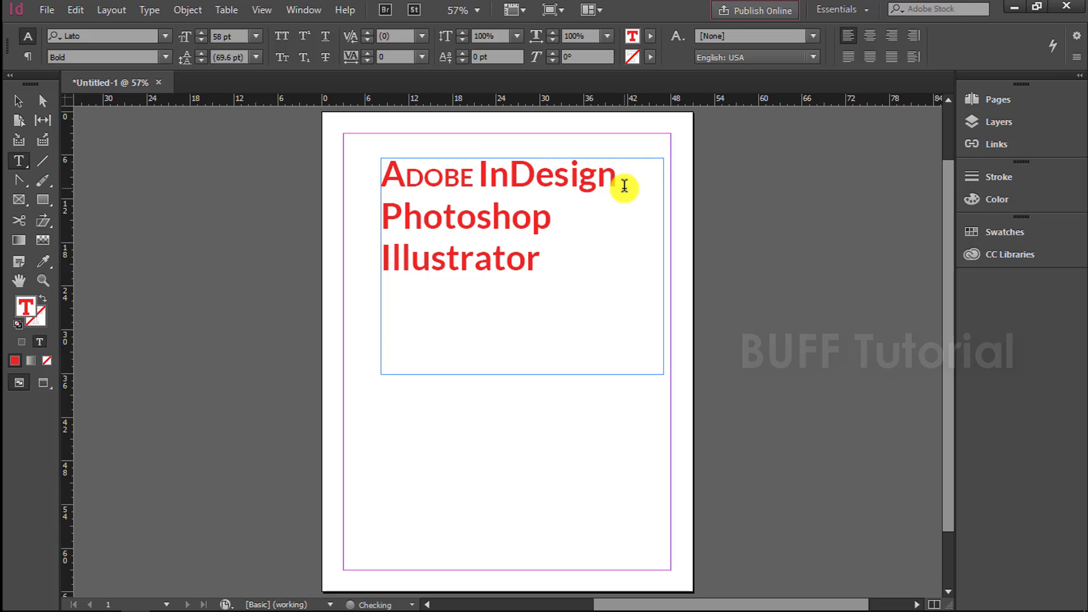
Select all three lines of text and try changing their leading, from very tight up to 110 pt
{"action": "left_click_drag", "start_coordinate": [548, 264], "coordinate": [260, 121]}
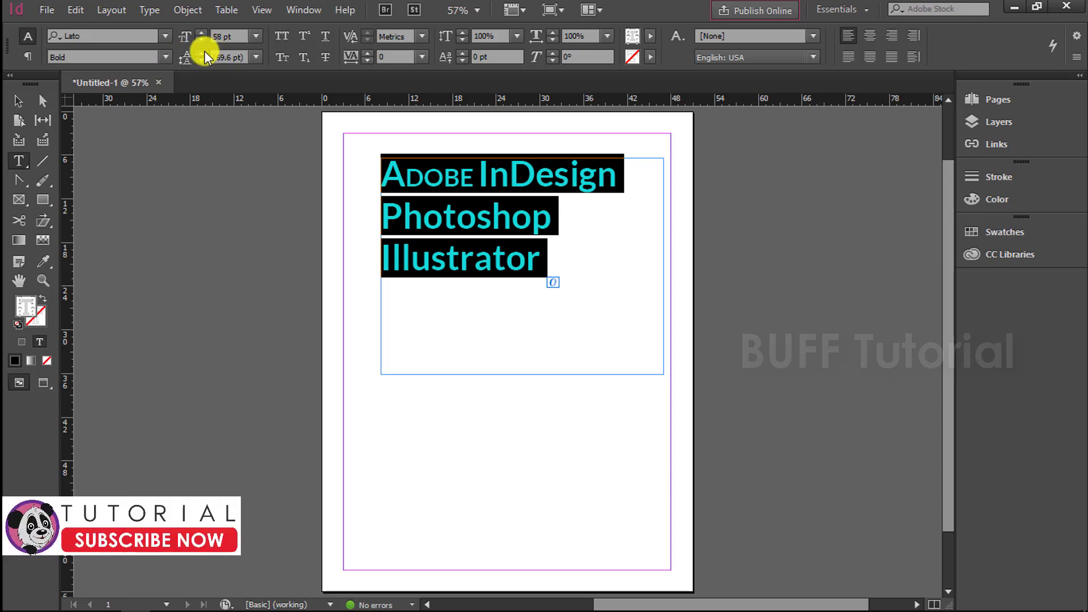
{"action": "left_click", "coordinate": [256, 56]}
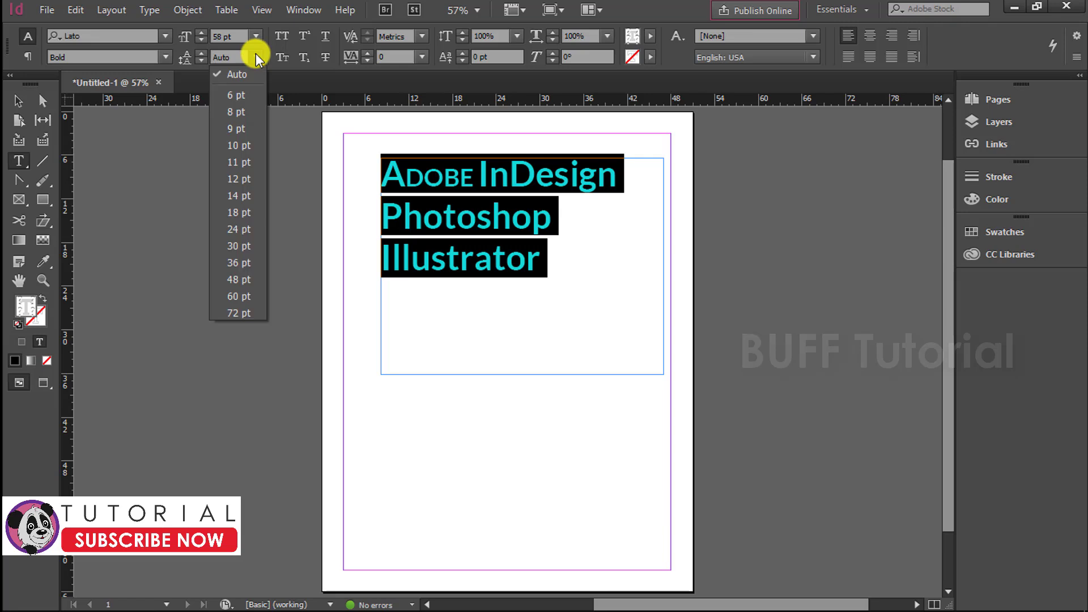
{"action": "left_click", "coordinate": [243, 91]}
{"action": "left_click", "coordinate": [206, 54]}
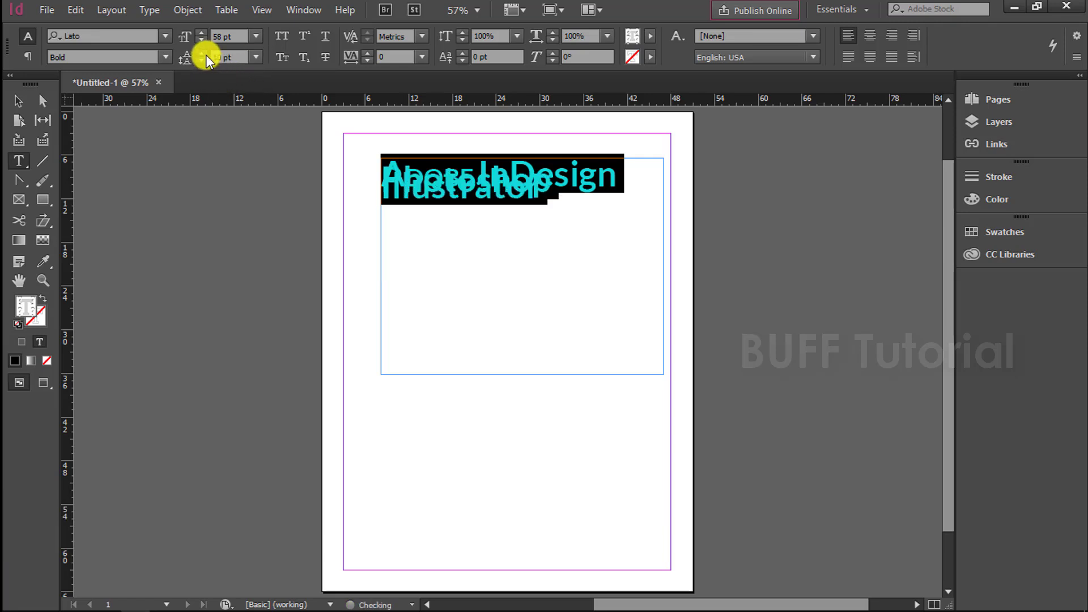
{"action": "left_click", "coordinate": [206, 55]}
{"action": "left_click", "coordinate": [205, 54]}
{"action": "left_click", "coordinate": [206, 55]}
{"action": "left_click", "coordinate": [206, 55]}
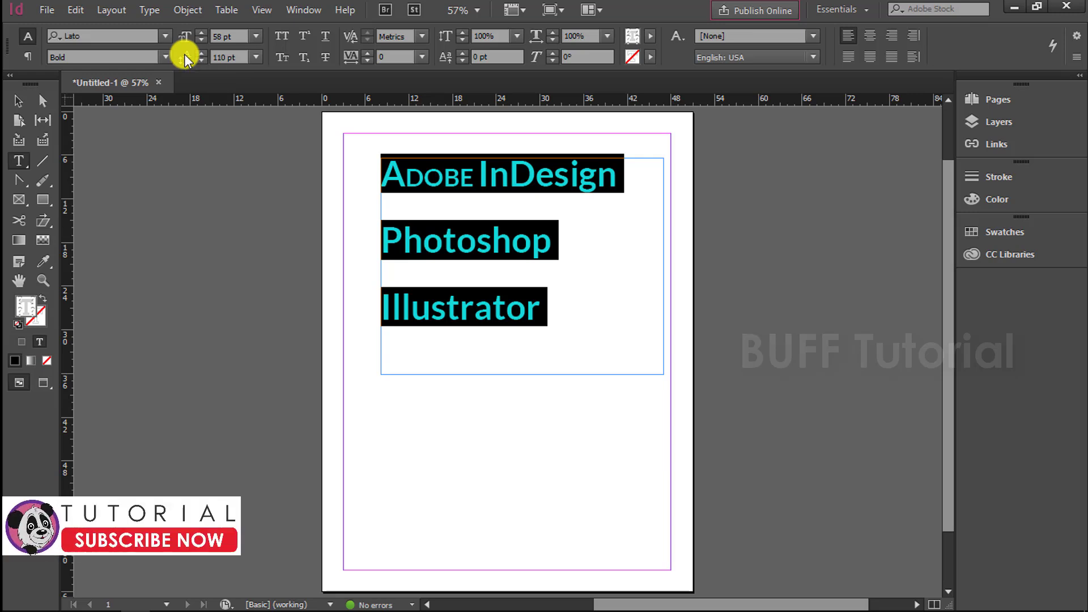
Try further leading values on the three lines, down to 69 pt, and restore the leading to Auto
{"action": "left_click", "coordinate": [202, 59]}
{"action": "left_click", "coordinate": [201, 59]}
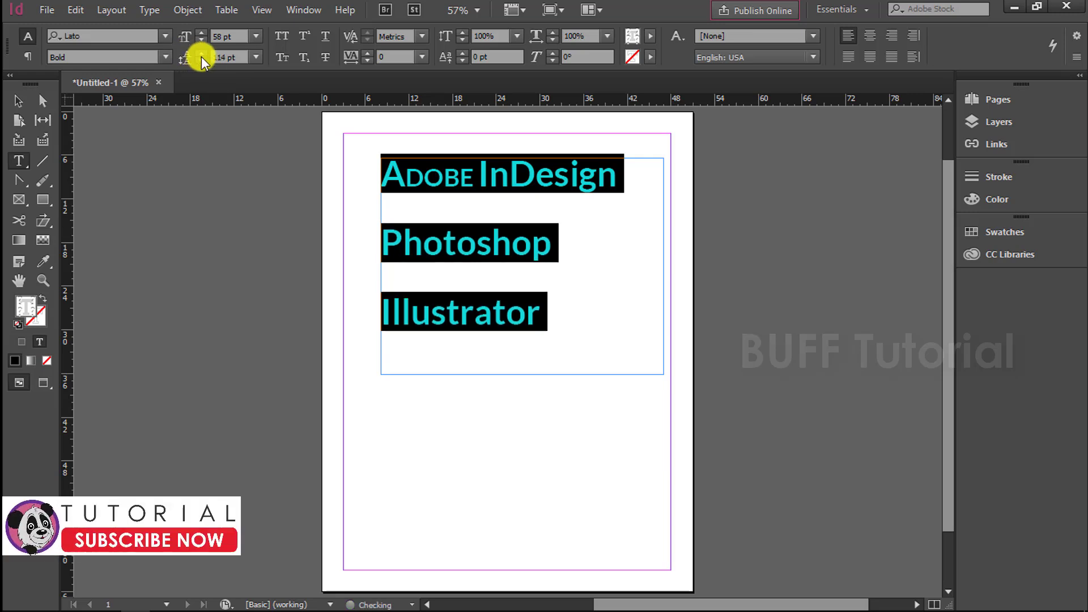
{"action": "left_click", "coordinate": [202, 59]}
{"action": "left_click", "coordinate": [201, 59]}
{"action": "left_click_drag", "start_coordinate": [202, 60], "coordinate": [203, 60]}
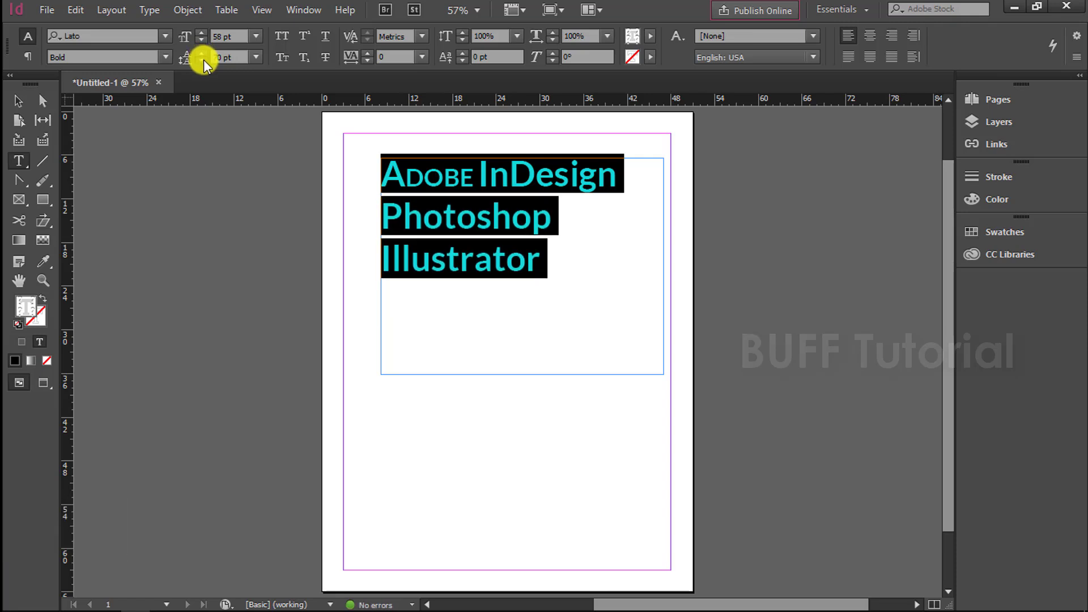
{"action": "left_click", "coordinate": [256, 58]}
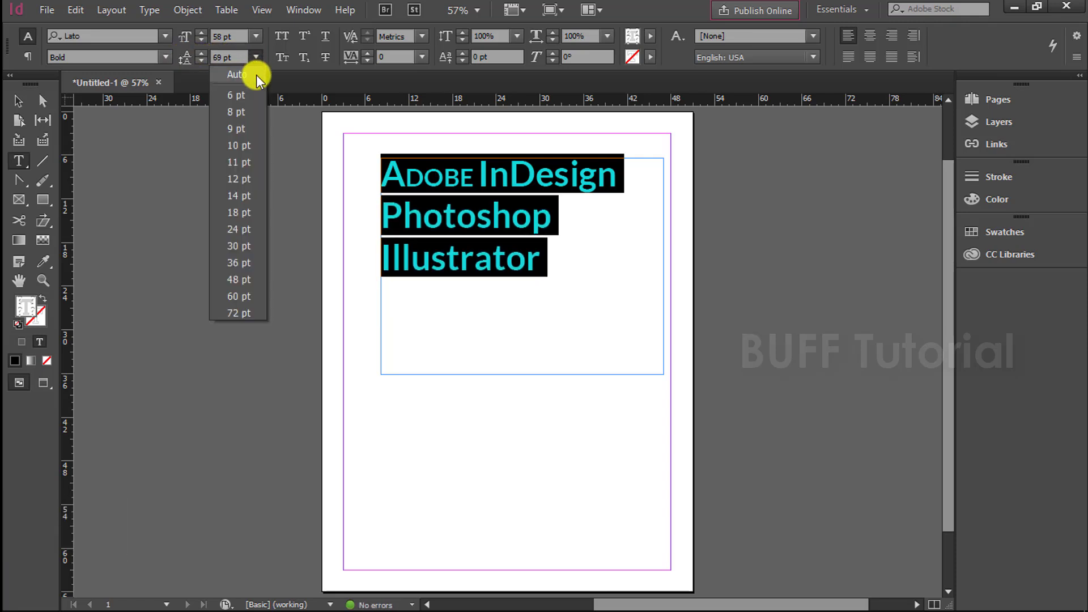
{"action": "left_click", "coordinate": [254, 72]}
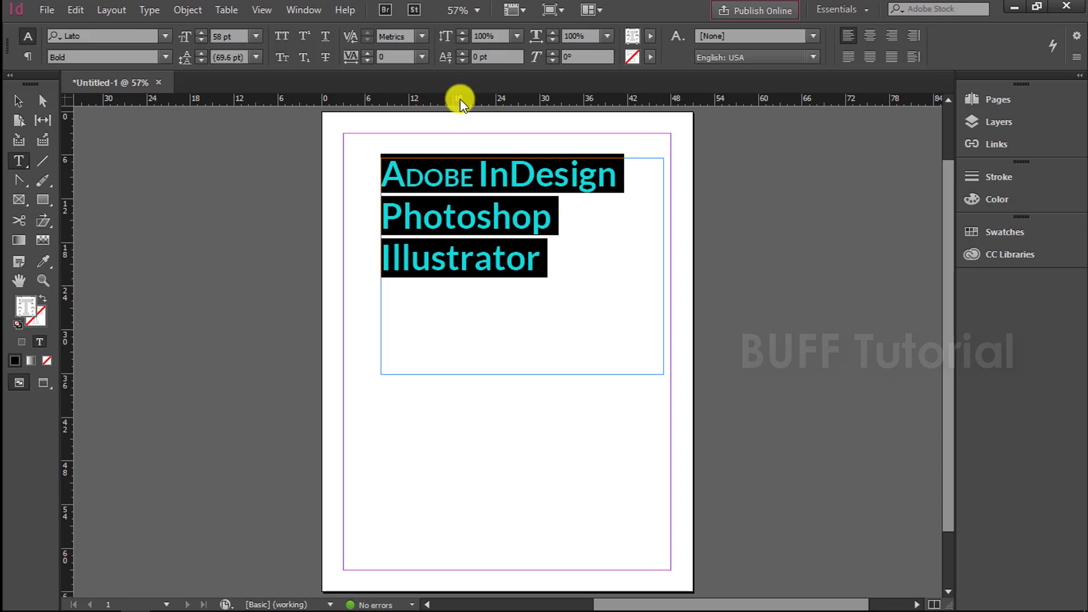
Delete the "Adobe InDesign" and "Illustrator" lines, and extend the text frame downward to about 31p3 high
{"action": "left_click", "coordinate": [629, 174]}
{"action": "left_click_drag", "start_coordinate": [629, 177], "coordinate": [321, 170]}
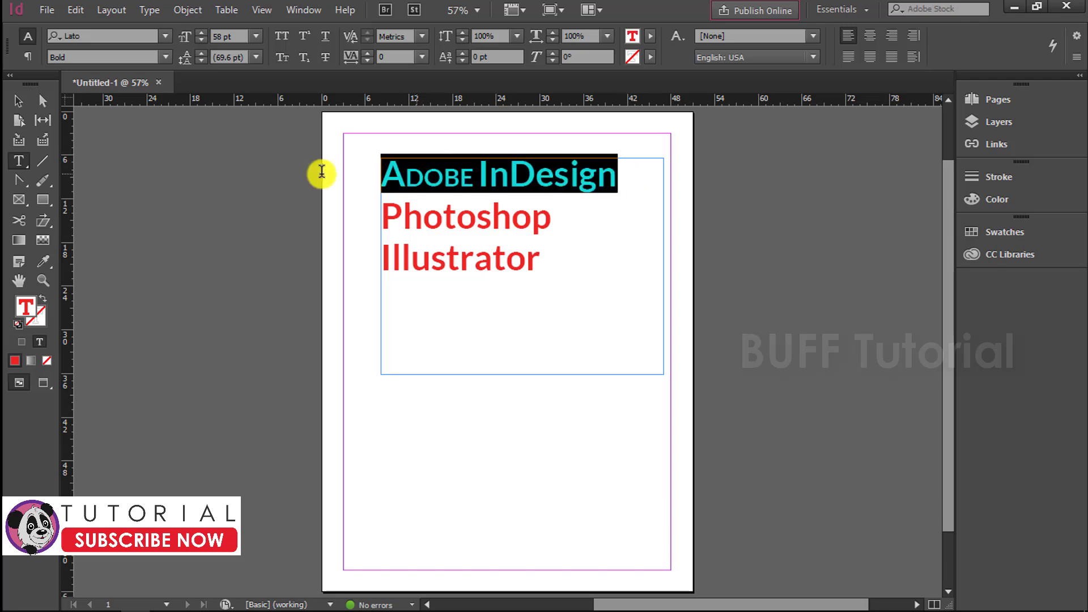
{"action": "key", "text": "Delete"}
{"action": "key", "text": "Delete"}
{"action": "left_click_drag", "start_coordinate": [559, 194], "coordinate": [589, 288]}
{"action": "key", "text": "Delete"}
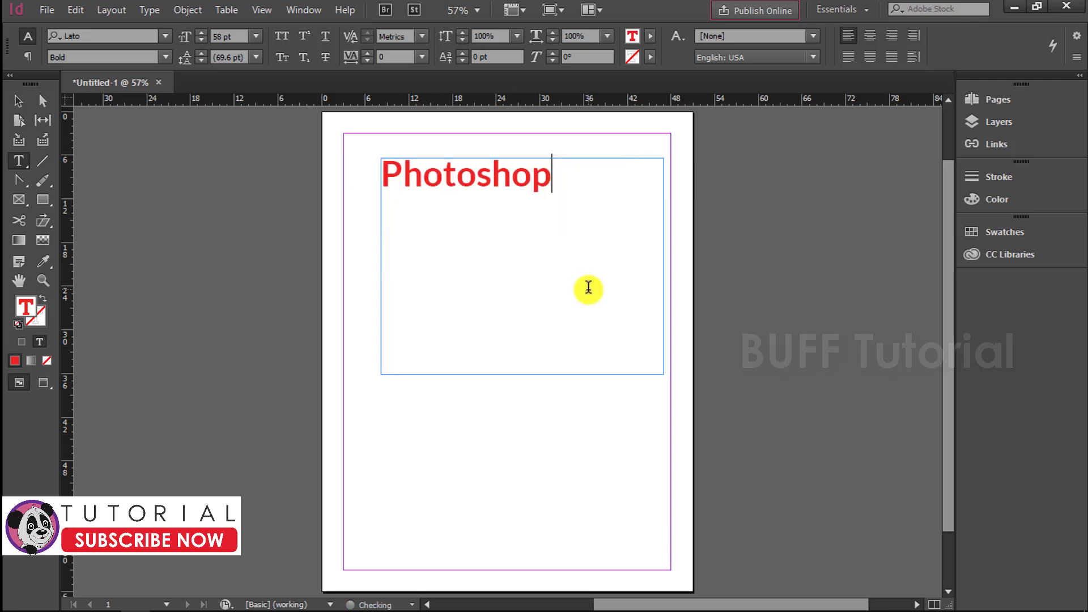
{"action": "left_click", "coordinate": [17, 100]}
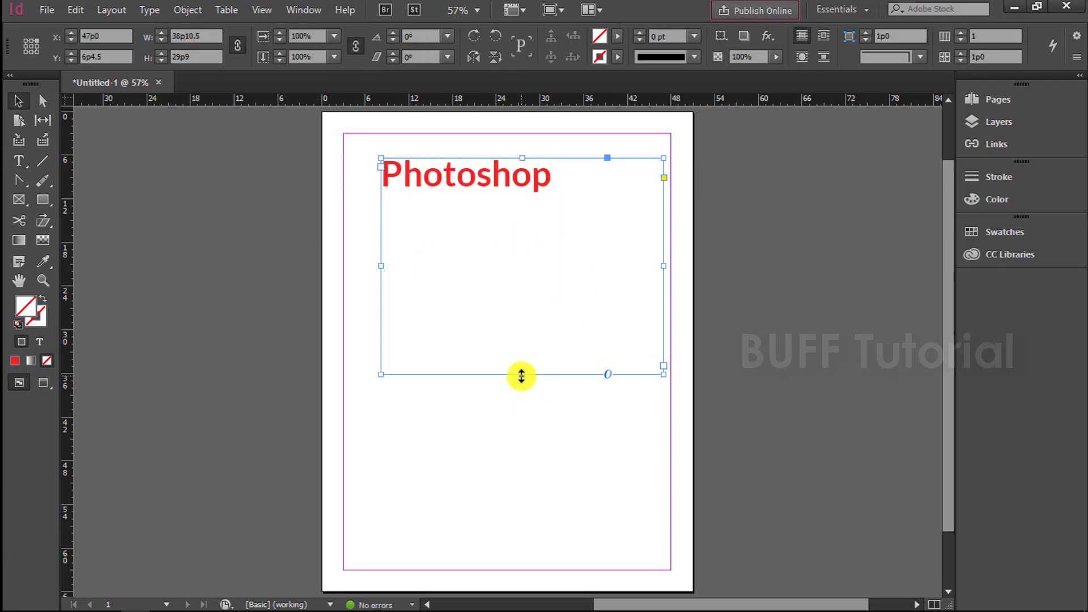
{"action": "mouse_move", "coordinate": [522, 374]}
{"action": "left_mouse_down"}
{"action": "mouse_move", "coordinate": [498, 238]}
{"action": "mouse_move", "coordinate": [522, 385]}
{"action": "left_mouse_up"}
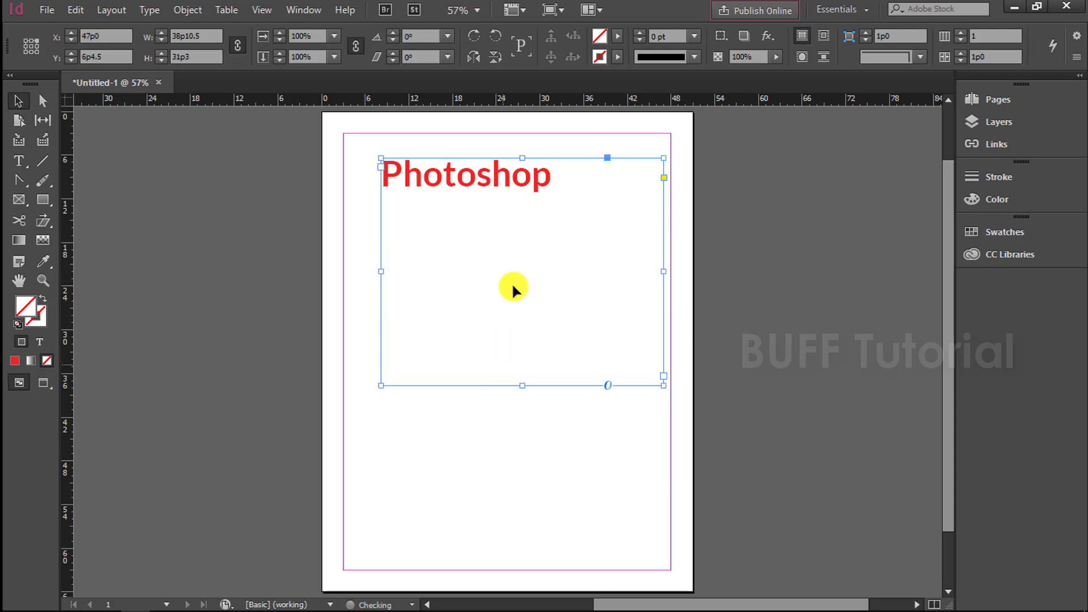
Select the word "Photoshop" and try scaling it to 230% vertically and 160% horizontally
{"action": "double_click", "coordinate": [559, 182]}
{"action": "left_click_drag", "start_coordinate": [558, 182], "coordinate": [377, 178]}
{"action": "left_click", "coordinate": [462, 31]}
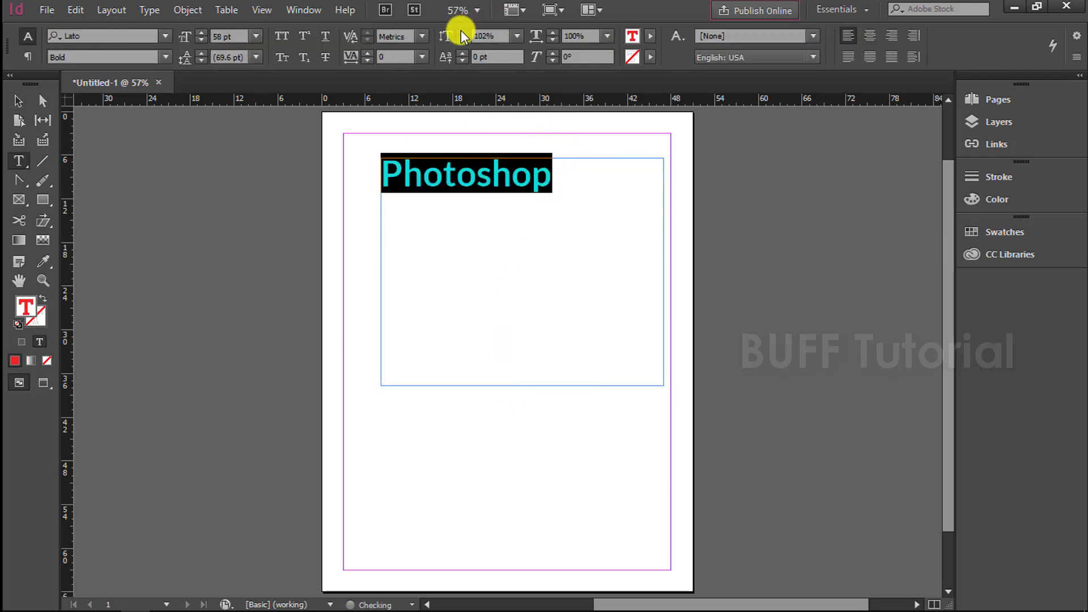
{"action": "left_click", "coordinate": [462, 31]}
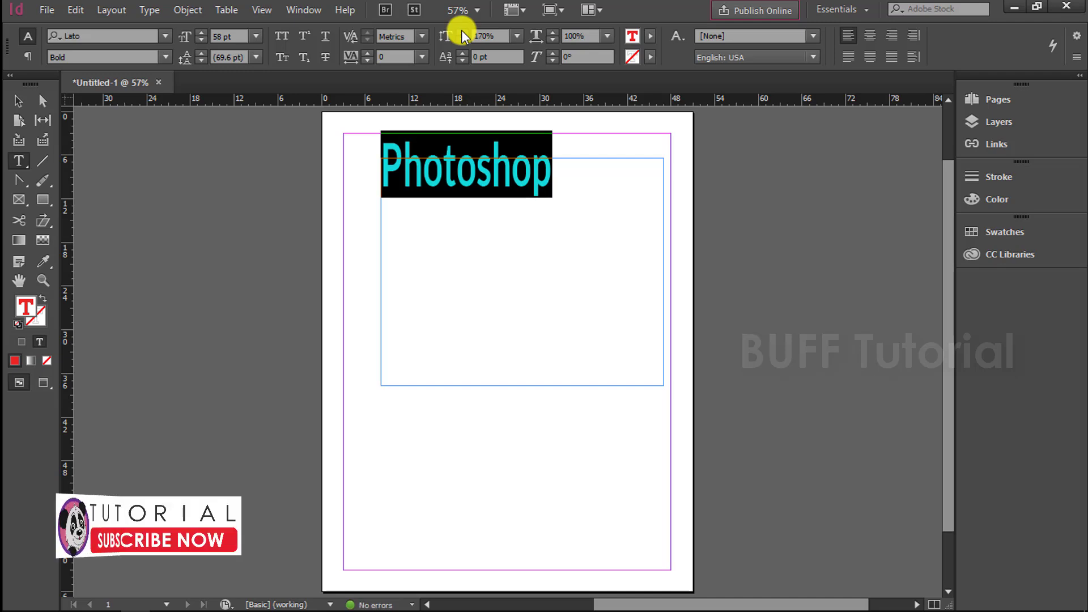
{"action": "left_click", "coordinate": [462, 31]}
{"action": "left_click", "coordinate": [462, 31]}
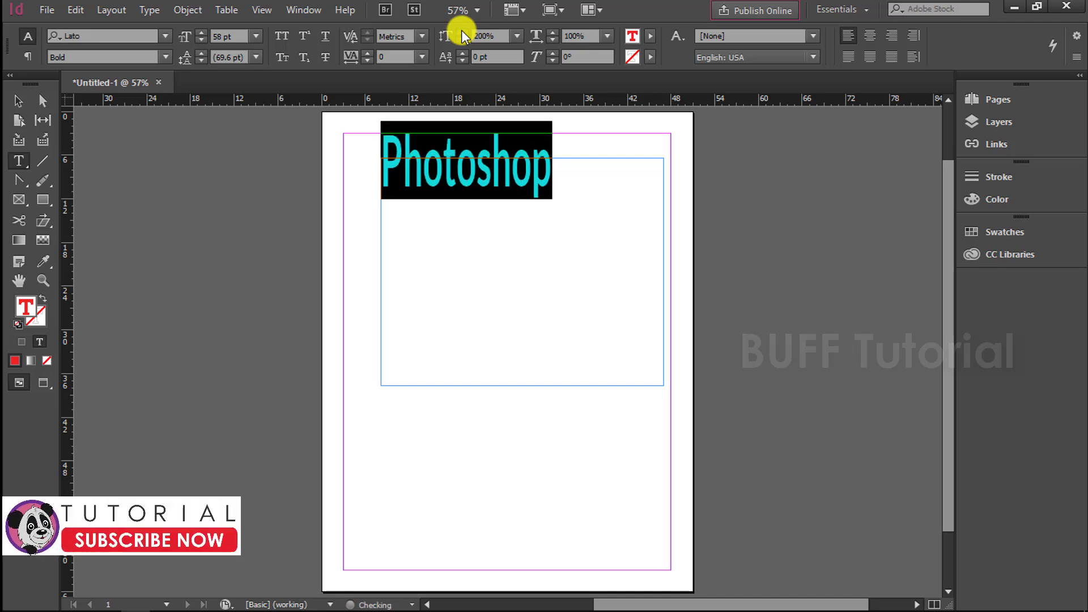
{"action": "left_click", "coordinate": [548, 30]}
{"action": "left_click", "coordinate": [549, 29]}
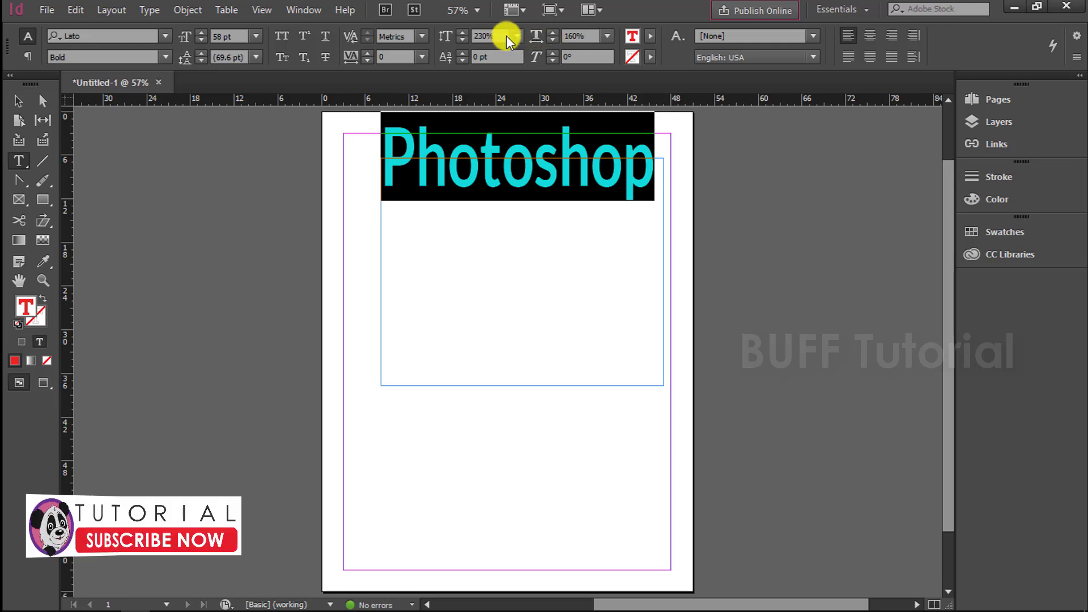
Reset the vertical and horizontal scale of "Photoshop" to 100%, undoing the accidental replacement of the text
{"action": "left_click", "coordinate": [450, 34]}
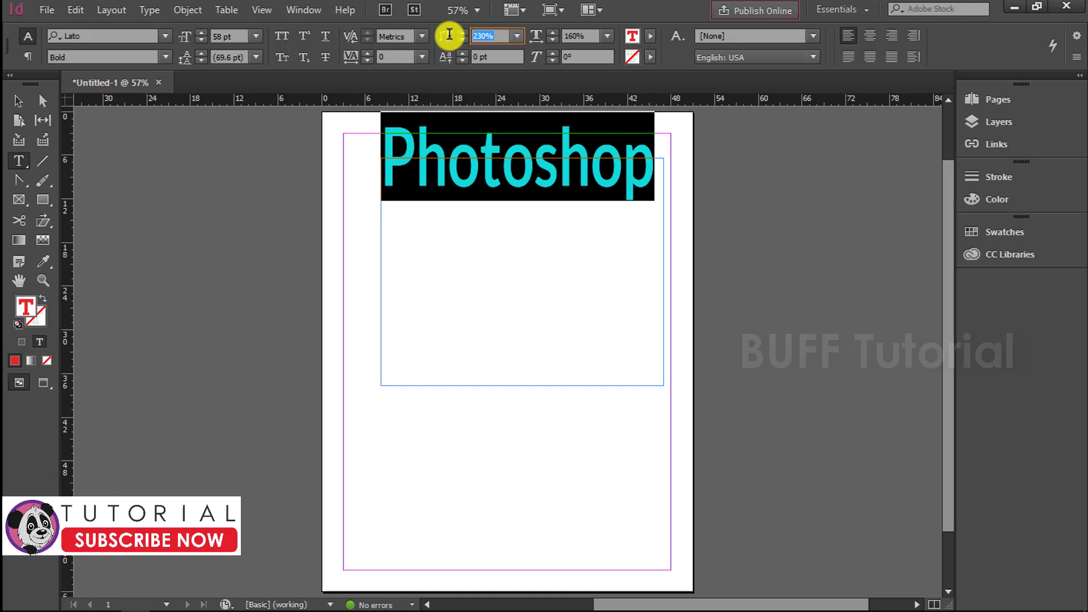
{"action": "type", "text": "100"}
{"action": "key", "text": "Tab"}
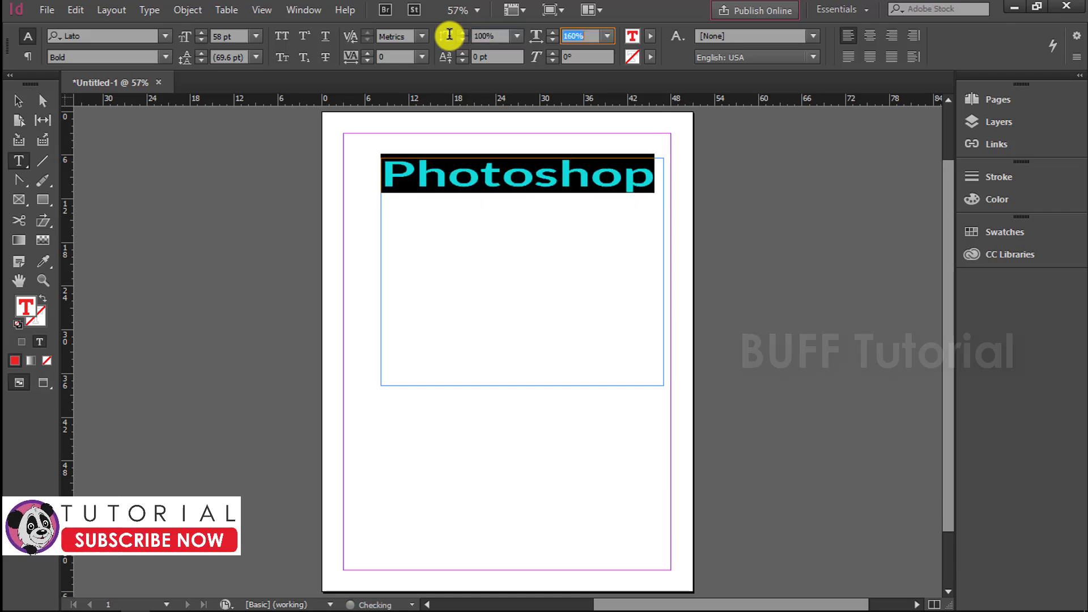
{"action": "type", "text": "100"}
{"action": "key", "text": "Return"}
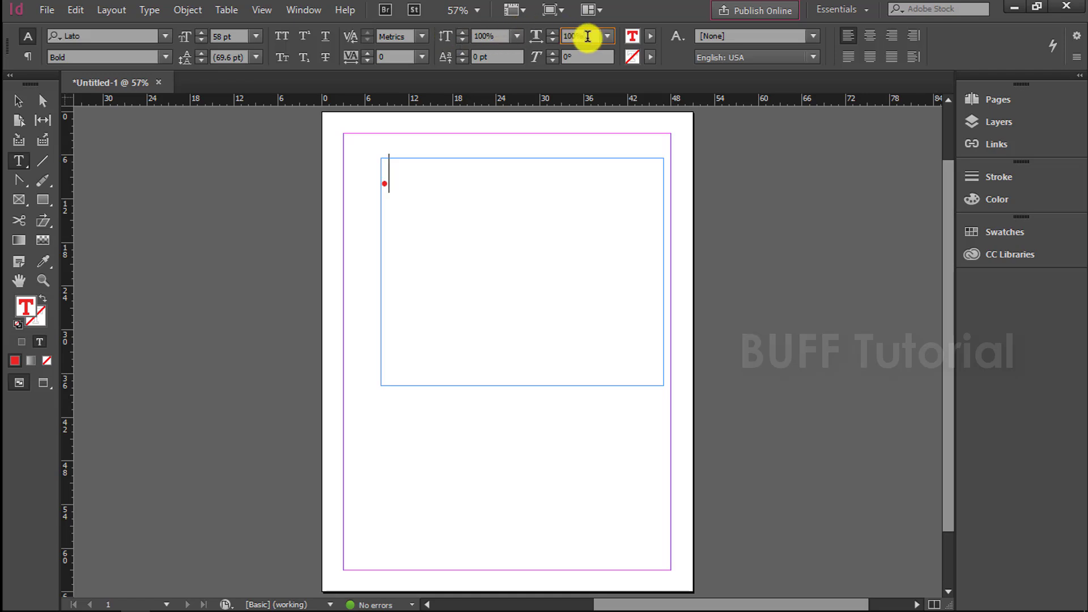
{"action": "key", "text": "ctrl+z"}
{"action": "left_click", "coordinate": [604, 32]}
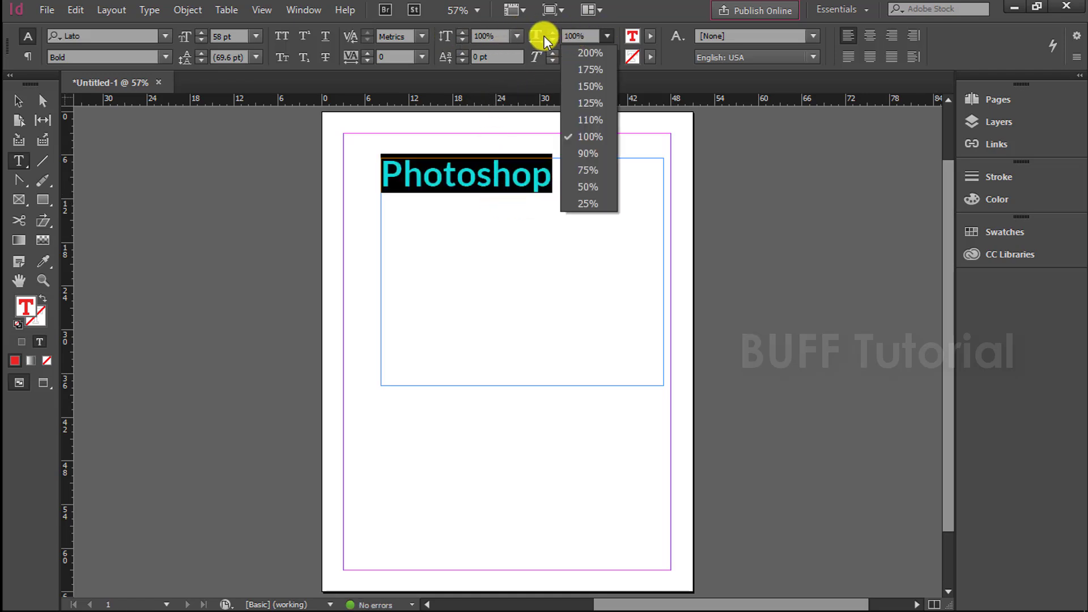
{"action": "left_click", "coordinate": [607, 138]}
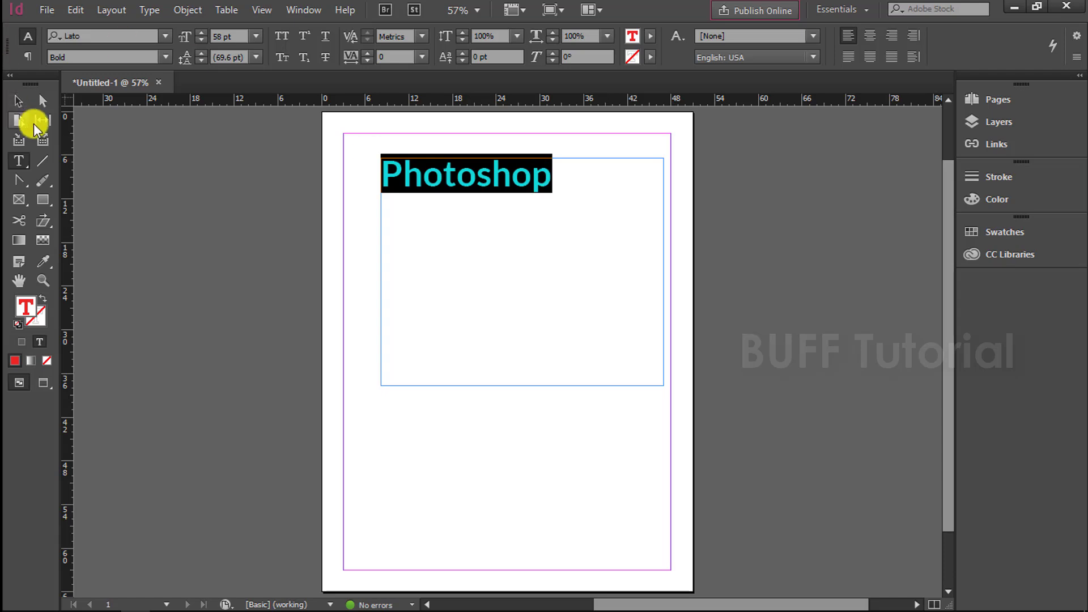
Reselect the word "Photoshop" and try slanting it forward with a positive skew angle
{"action": "left_click", "coordinate": [27, 108]}
{"action": "left_click", "coordinate": [524, 194]}
{"action": "double_click", "coordinate": [524, 193]}
{"action": "left_click_drag", "start_coordinate": [546, 181], "coordinate": [381, 160]}
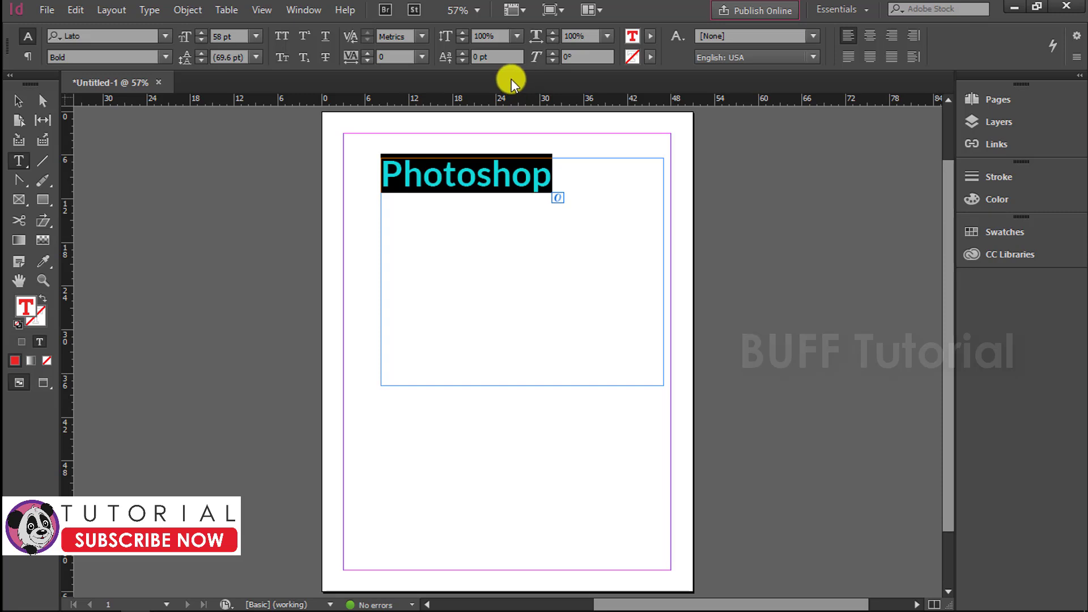
{"action": "left_click", "coordinate": [552, 52]}
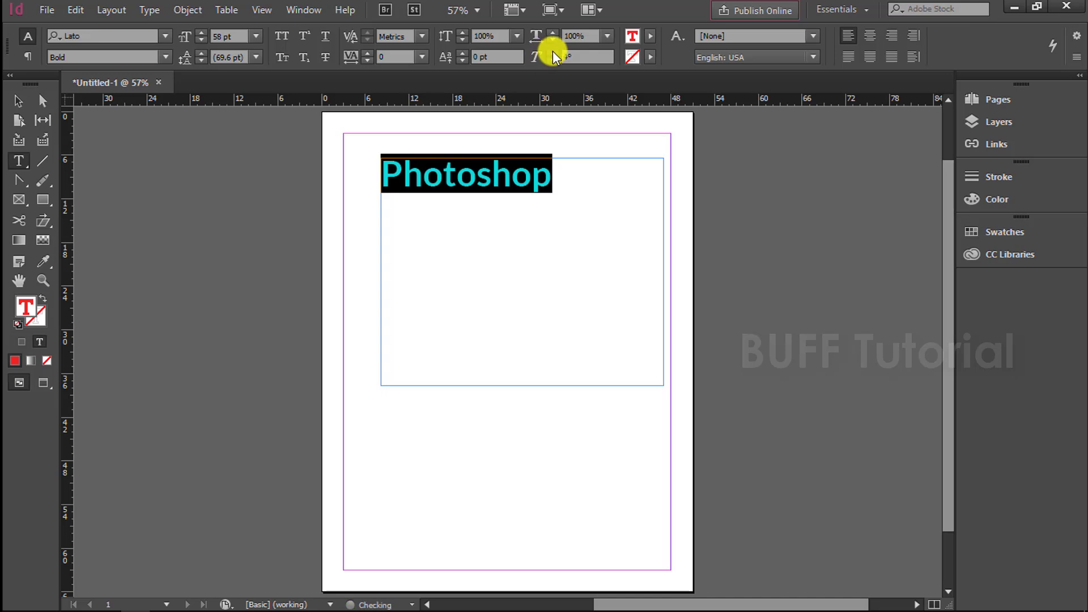
{"action": "left_click", "coordinate": [553, 52]}
{"action": "left_click", "coordinate": [552, 52]}
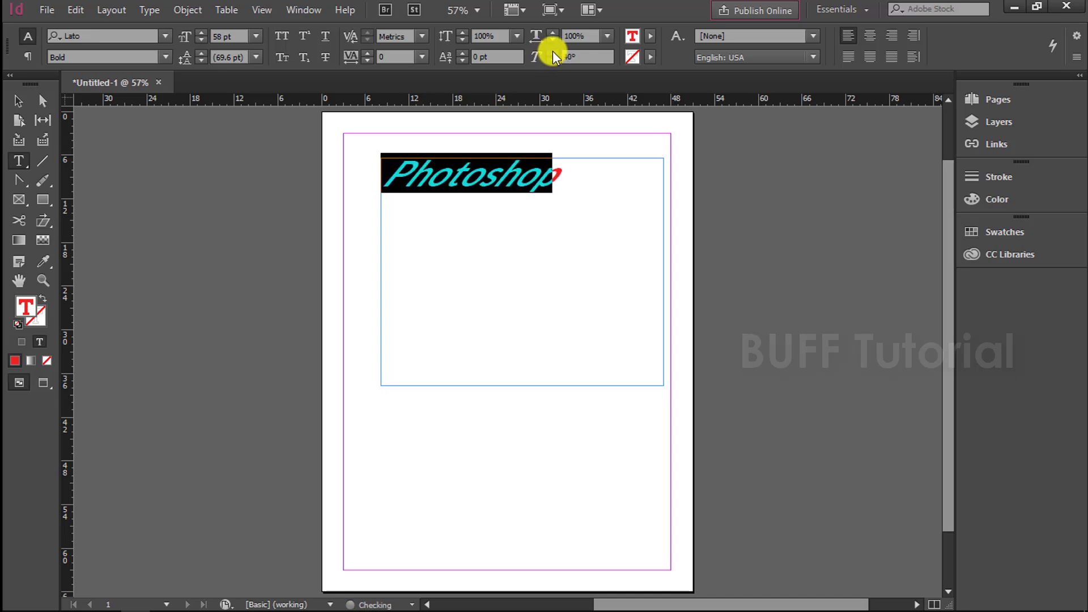
Reset the skew angle of "Photoshop" to 0°
{"action": "left_click", "coordinate": [601, 55]}
{"action": "key", "text": "BackSpace"}
{"action": "key", "text": "BackSpace"}
{"action": "key", "text": "BackSpace"}
{"action": "type", "text": "0"}
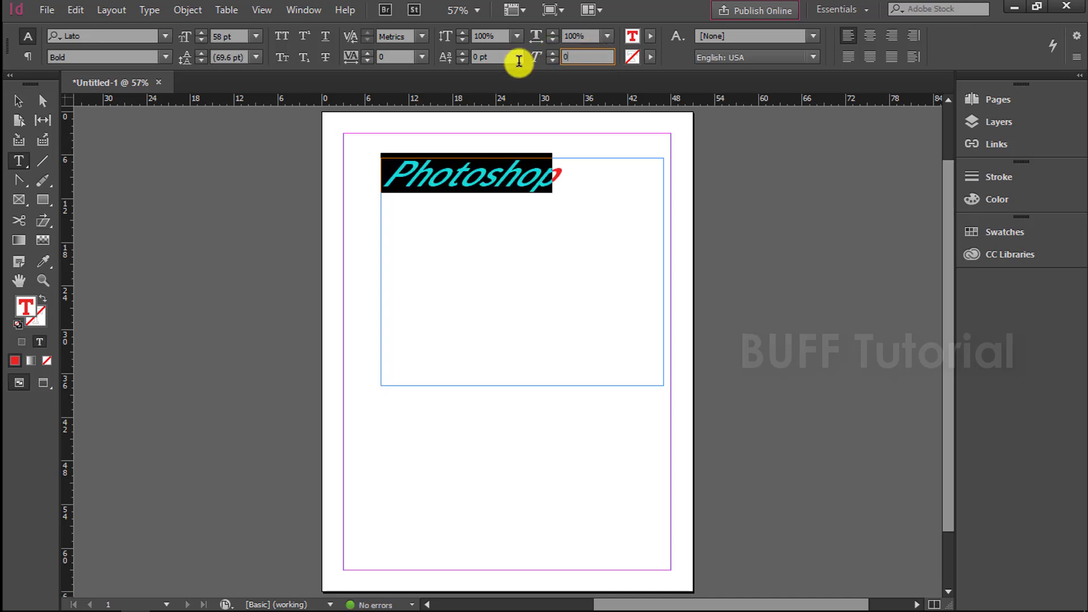
{"action": "key", "text": "Return"}
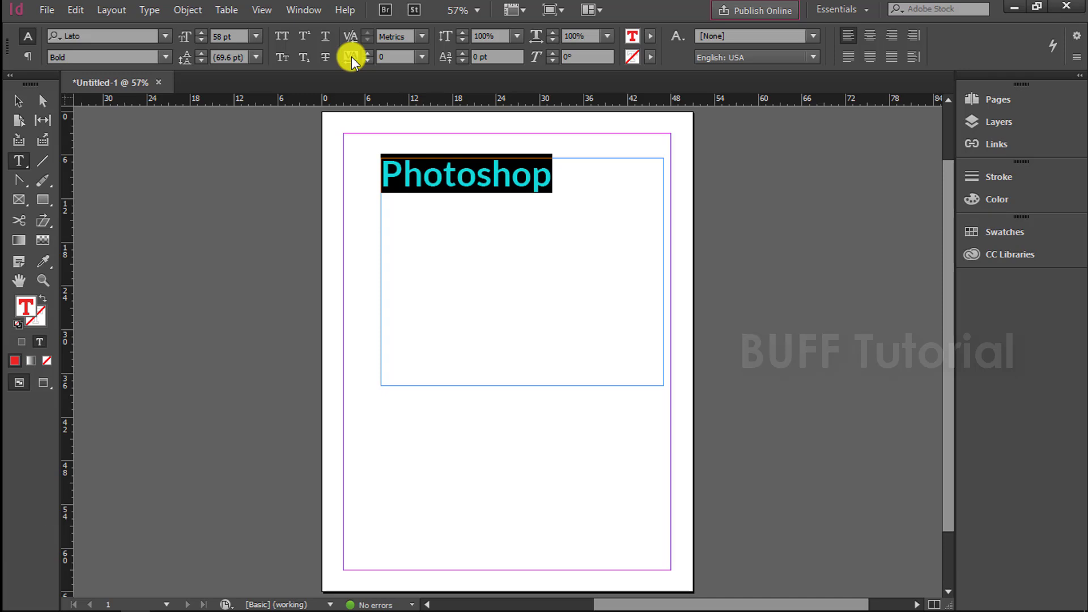
Insert and remove a space after the "P", and try increasing the tracking of the whole word "Photoshop" to 400
{"action": "left_click", "coordinate": [391, 159]}
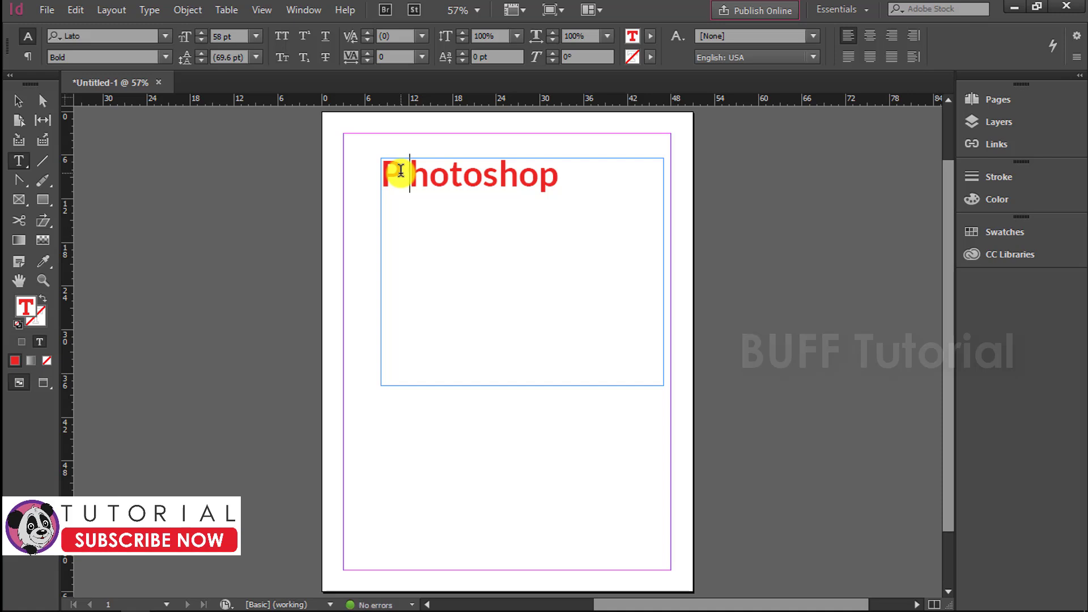
{"action": "key", "text": "BackSpace"}
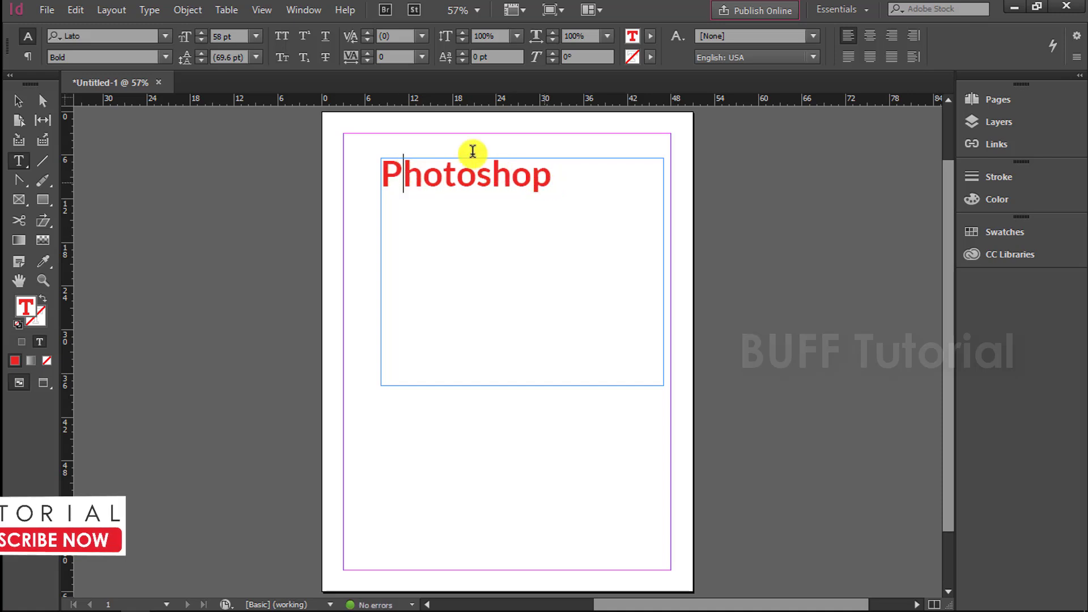
{"action": "left_click_drag", "start_coordinate": [634, 192], "coordinate": [357, 187]}
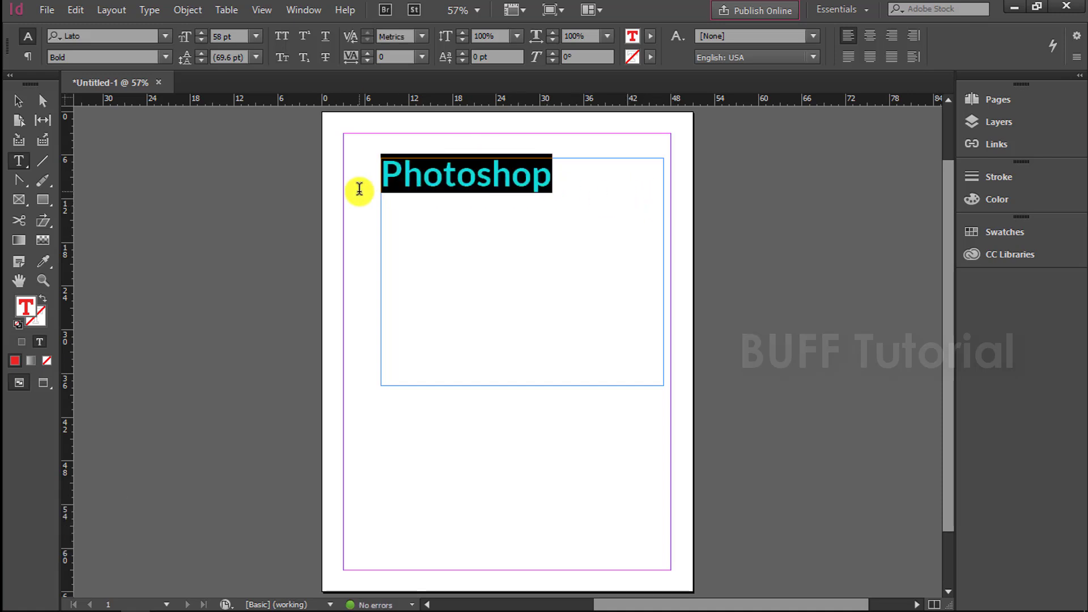
{"action": "left_click", "coordinate": [368, 51]}
{"action": "left_click", "coordinate": [369, 51]}
{"action": "left_click", "coordinate": [369, 51]}
{"action": "left_click", "coordinate": [369, 51]}
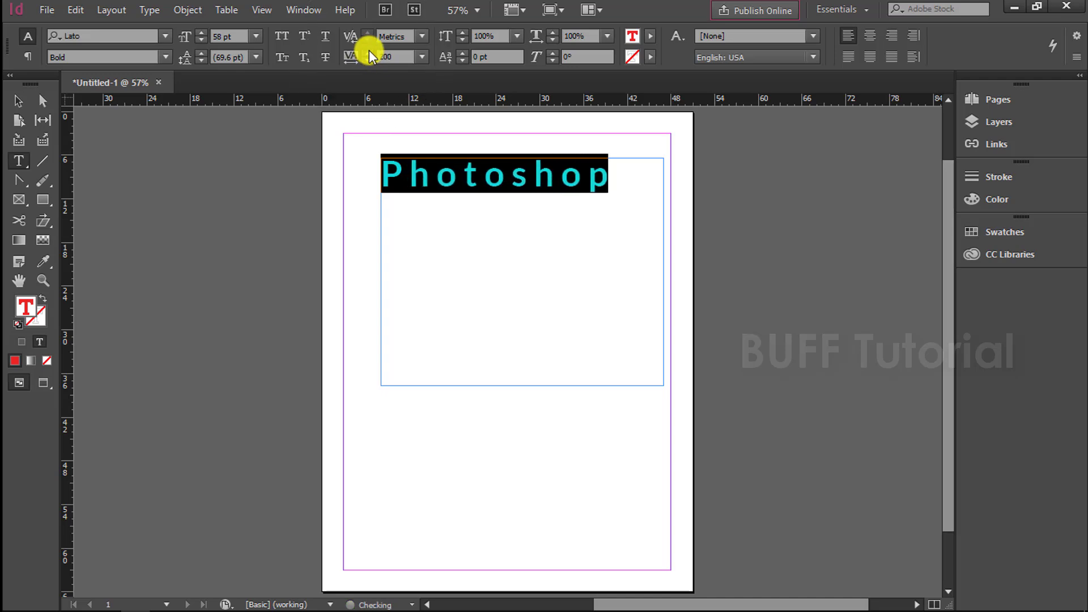
{"action": "left_click", "coordinate": [369, 51]}
{"action": "left_click", "coordinate": [369, 51]}
{"action": "left_click", "coordinate": [369, 51]}
{"action": "left_click", "coordinate": [369, 51]}
{"action": "left_click", "coordinate": [369, 51]}
{"action": "left_click", "coordinate": [369, 51]}
{"action": "left_click", "coordinate": [369, 51]}
{"action": "left_click", "coordinate": [369, 51]}
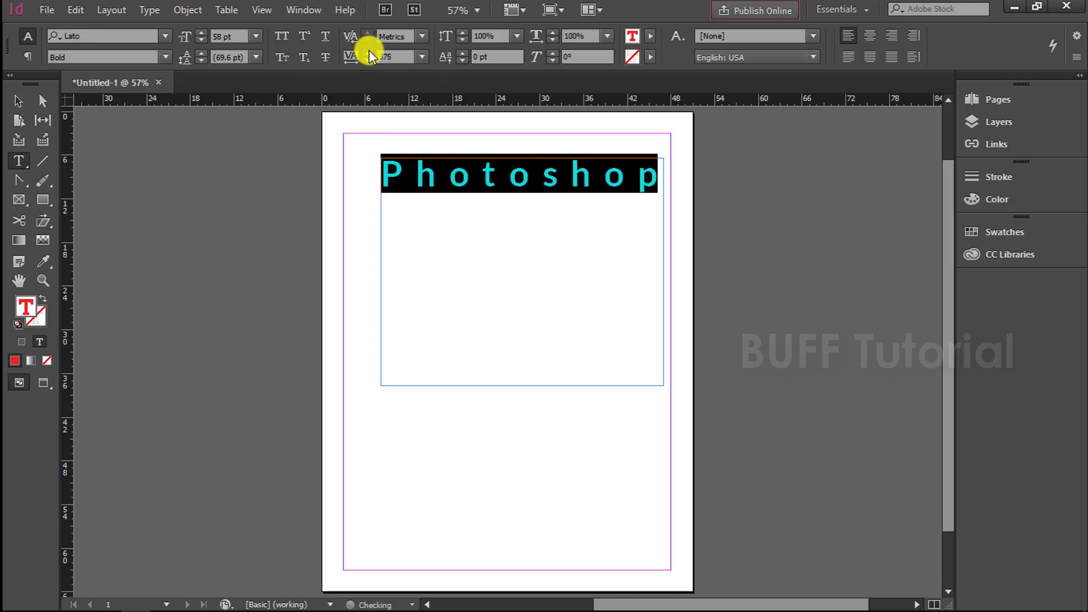
{"action": "left_click", "coordinate": [369, 51]}
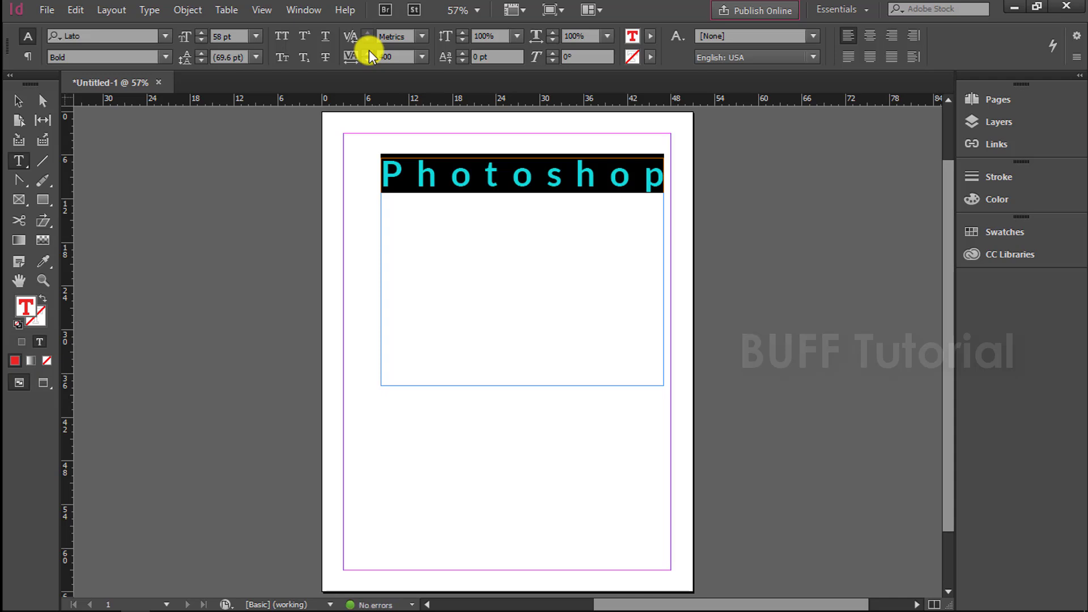
Undo the last two tracking increases and reset the tracking of "Photoshop" to 0
{"action": "key", "text": "ctrl+z"}
{"action": "key", "text": "ctrl+z"}
{"action": "left_click", "coordinate": [422, 56]}
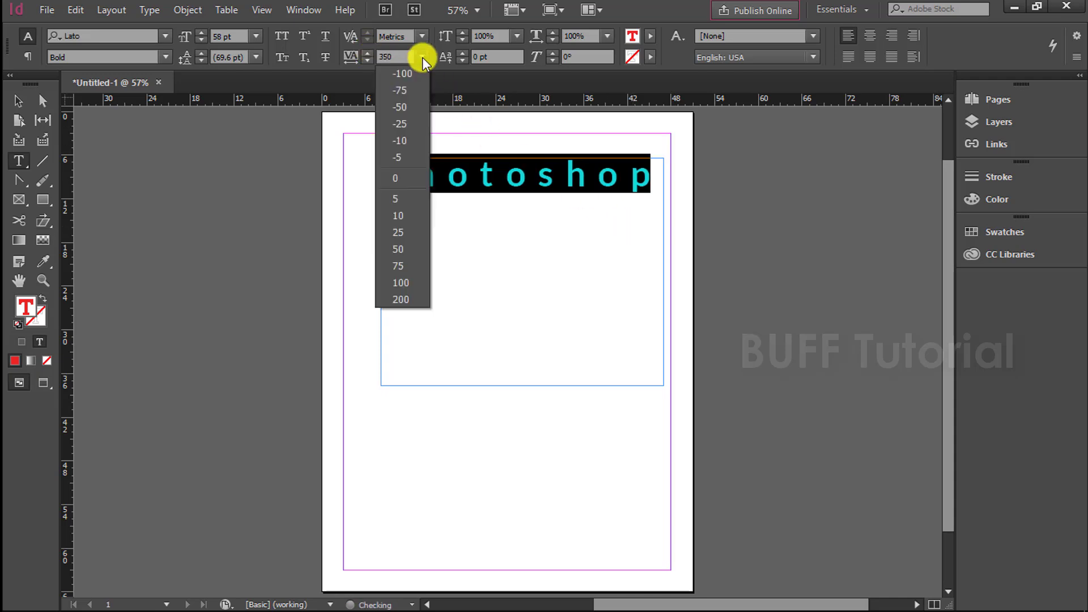
{"action": "left_click", "coordinate": [400, 175]}
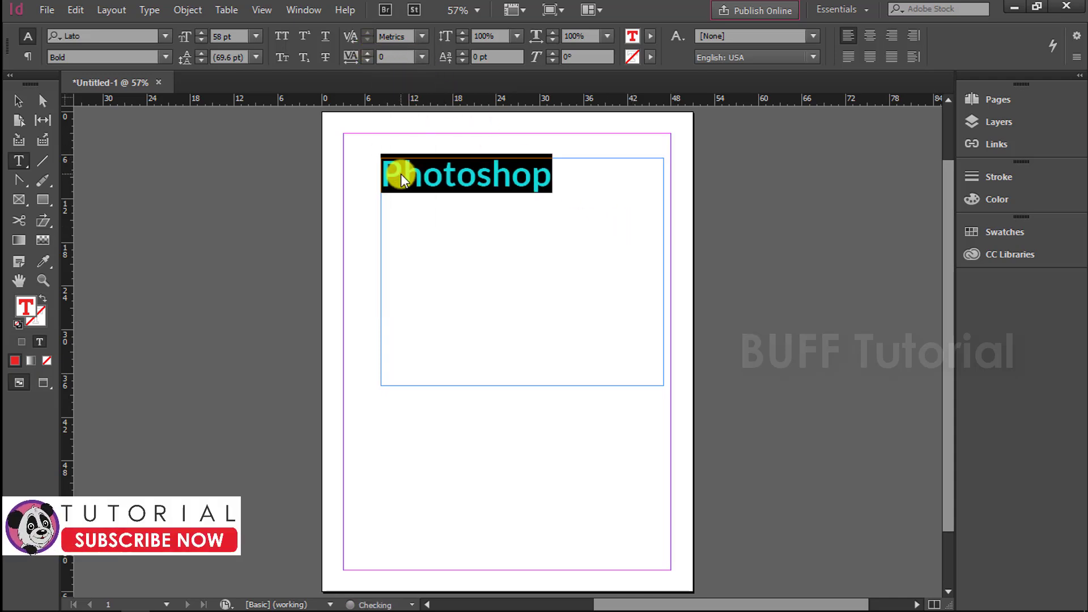
Try tightening the tracking of "Photoshop" to -75, and set it back to 0
{"action": "left_click", "coordinate": [422, 56]}
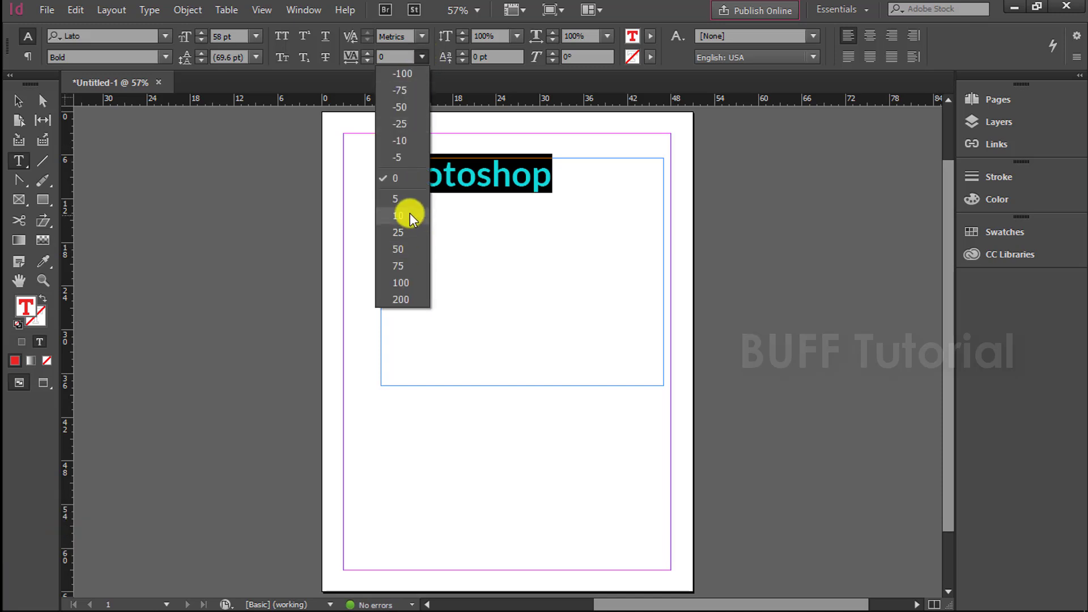
{"action": "left_click", "coordinate": [403, 90]}
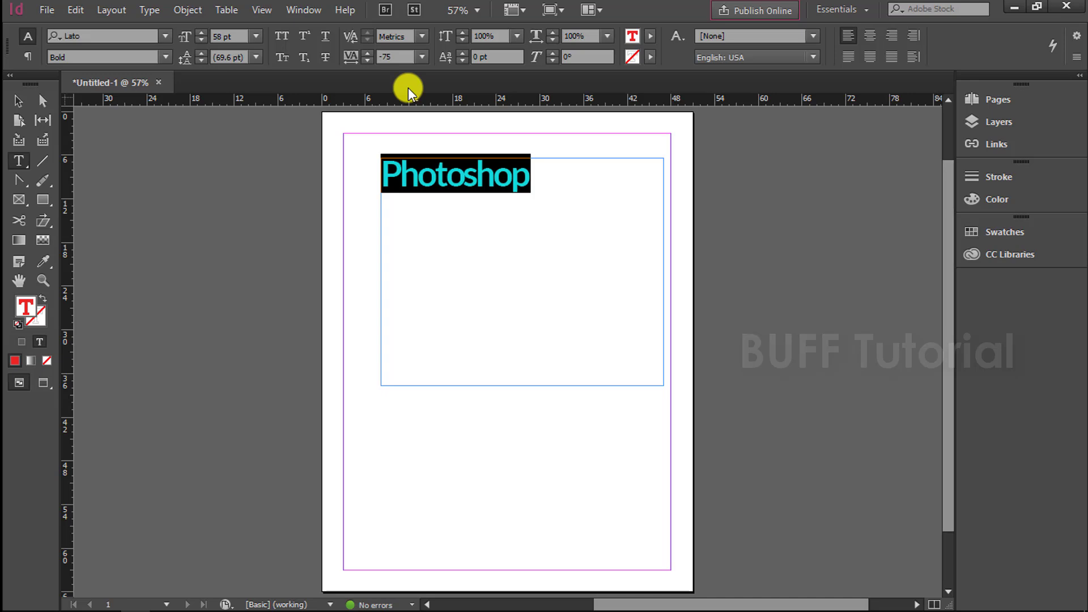
{"action": "double_click", "coordinate": [401, 57]}
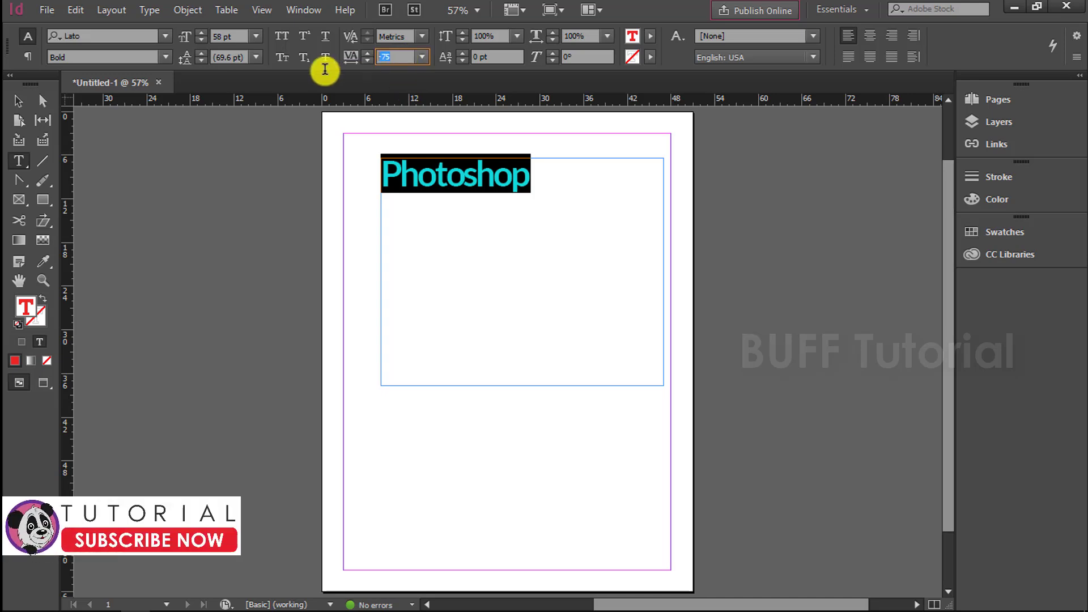
{"action": "type", "text": "0"}
{"action": "key", "text": "Return"}
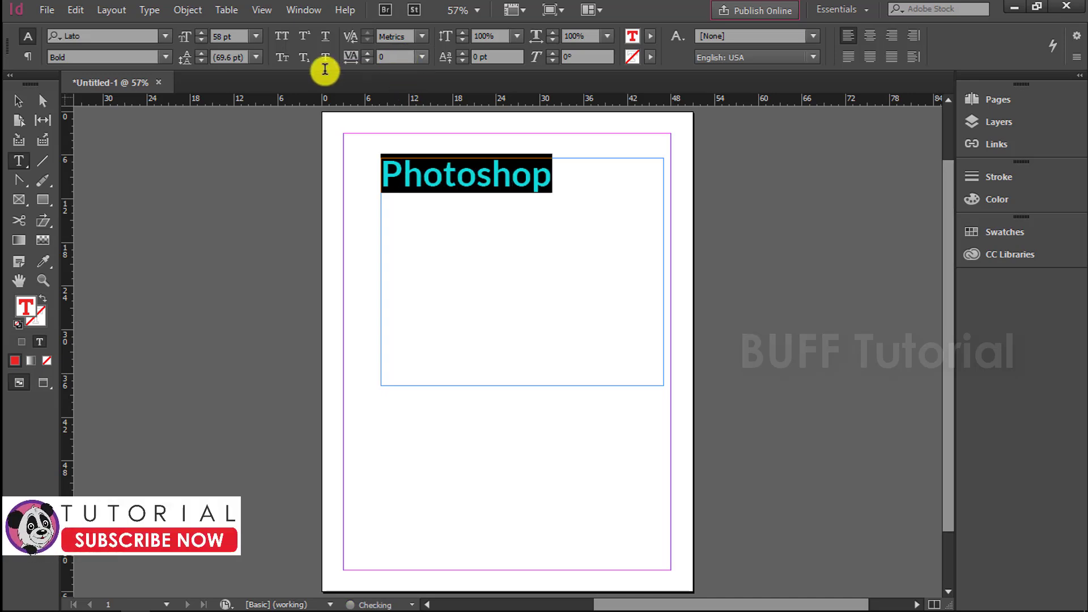
Select only the letters "shop" and try a tracking of 100 and of 200 on them
{"action": "left_click", "coordinate": [488, 190]}
{"action": "left_click_drag", "start_coordinate": [478, 176], "coordinate": [564, 177]}
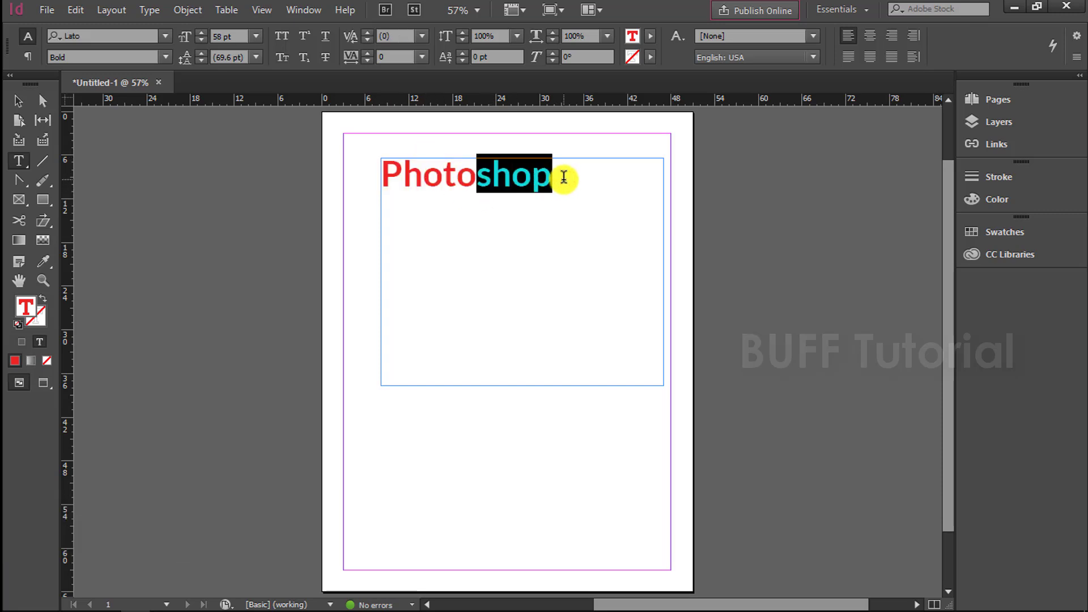
{"action": "left_click", "coordinate": [423, 57]}
{"action": "left_click", "coordinate": [411, 282]}
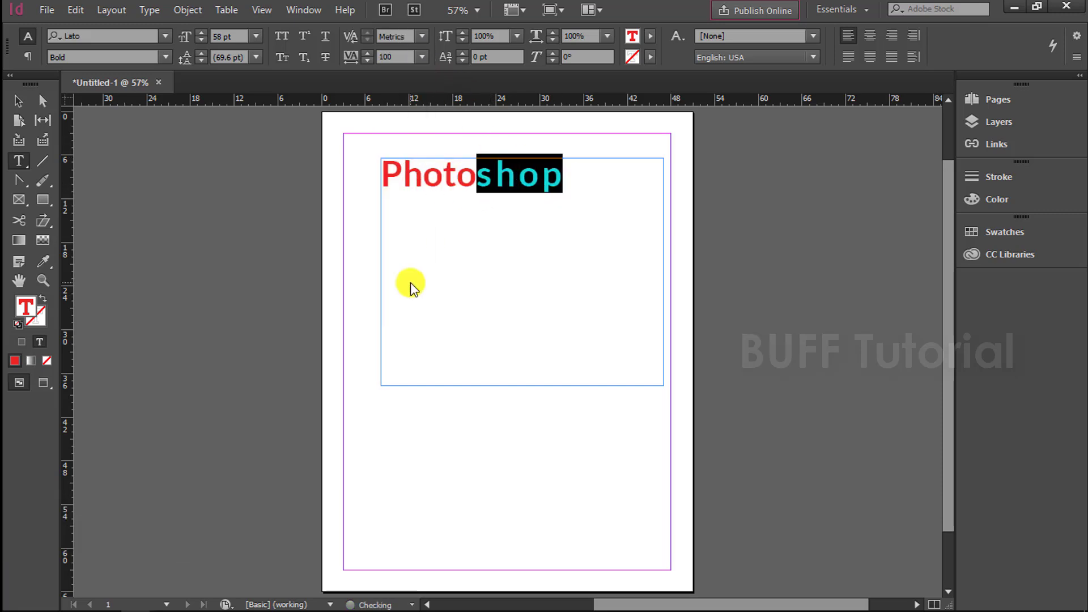
{"action": "left_click", "coordinate": [422, 56]}
{"action": "left_click", "coordinate": [400, 305]}
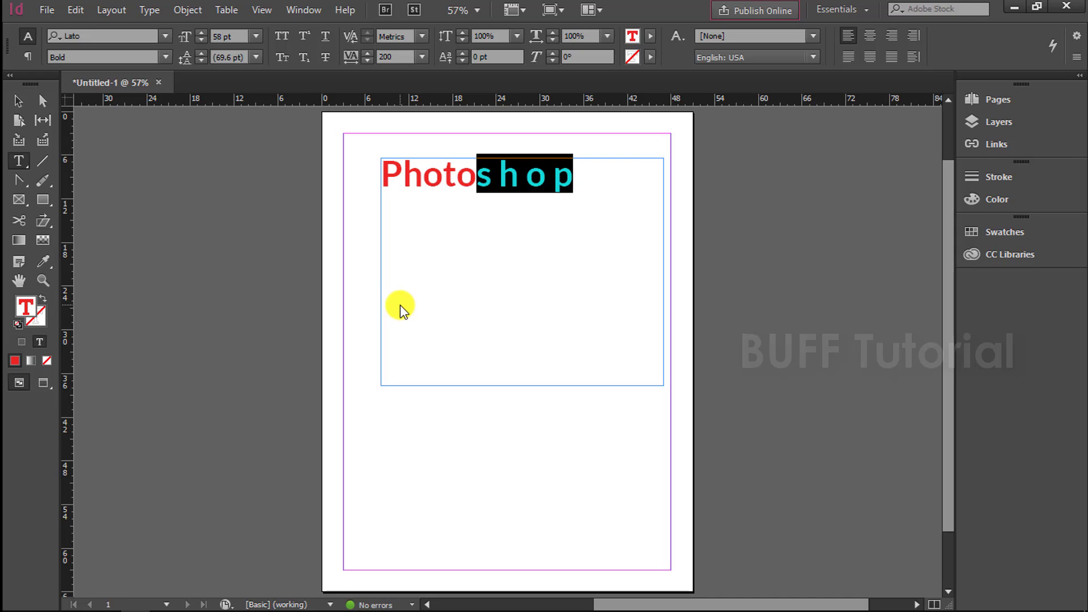
Move the text frame to X 44p3, Y 6p0 and set the tracking of all its text to 100
{"action": "left_click", "coordinate": [18, 100]}
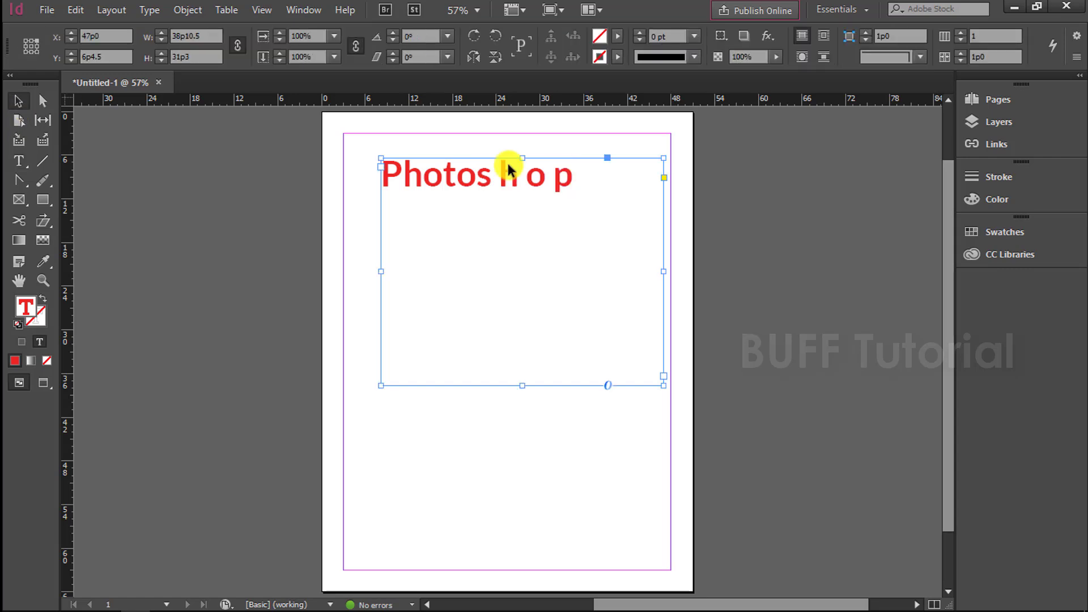
{"action": "left_click_drag", "start_coordinate": [459, 200], "coordinate": [458, 179]}
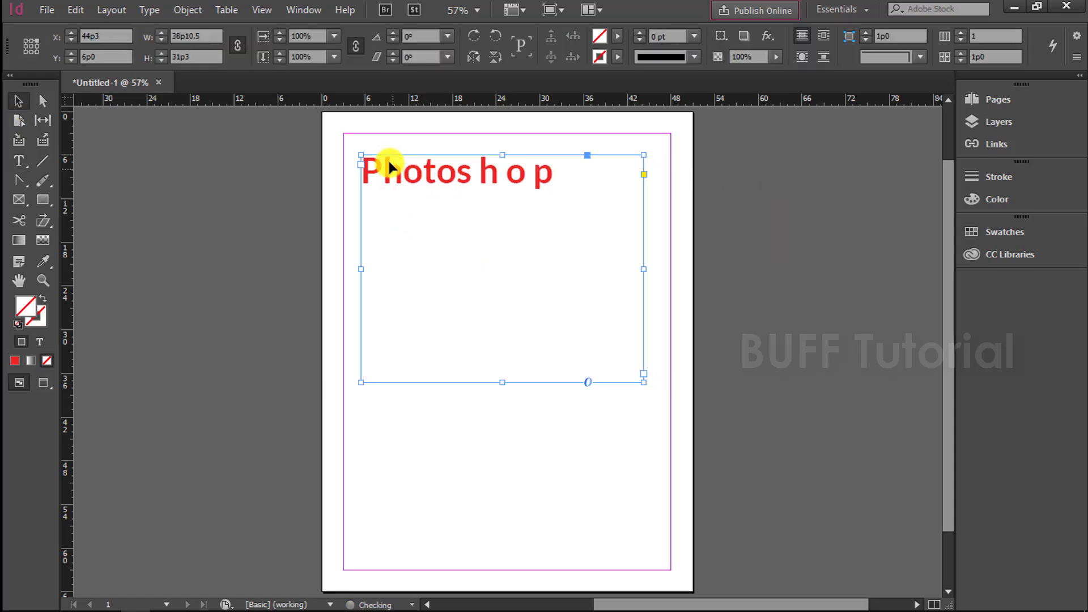
{"action": "double_click", "coordinate": [498, 170]}
{"action": "key", "text": "ctrl+a"}
{"action": "left_click", "coordinate": [412, 54]}
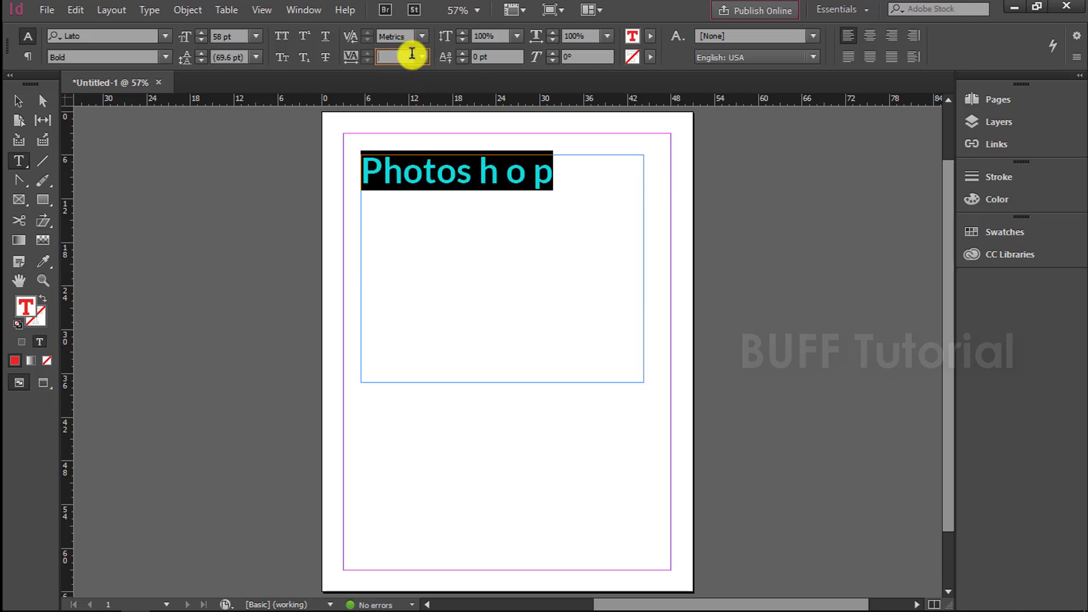
{"action": "type", "text": "100"}
{"action": "key", "text": "Return"}
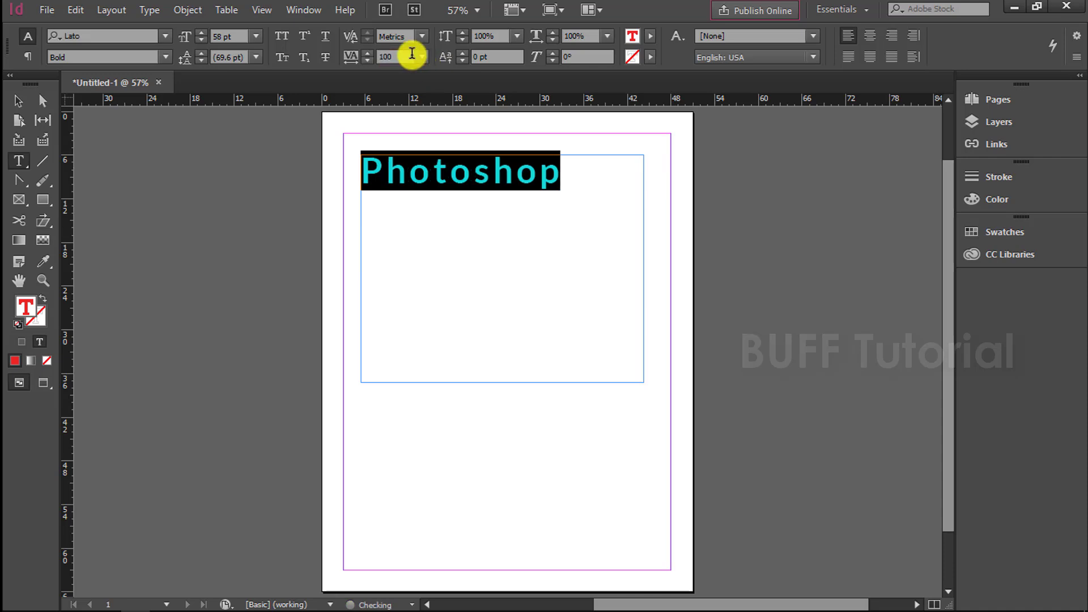
Try shortening the "Photoshop" text frame to a height of about 6p1.5 and undo the resize
{"action": "left_click", "coordinate": [19, 102]}
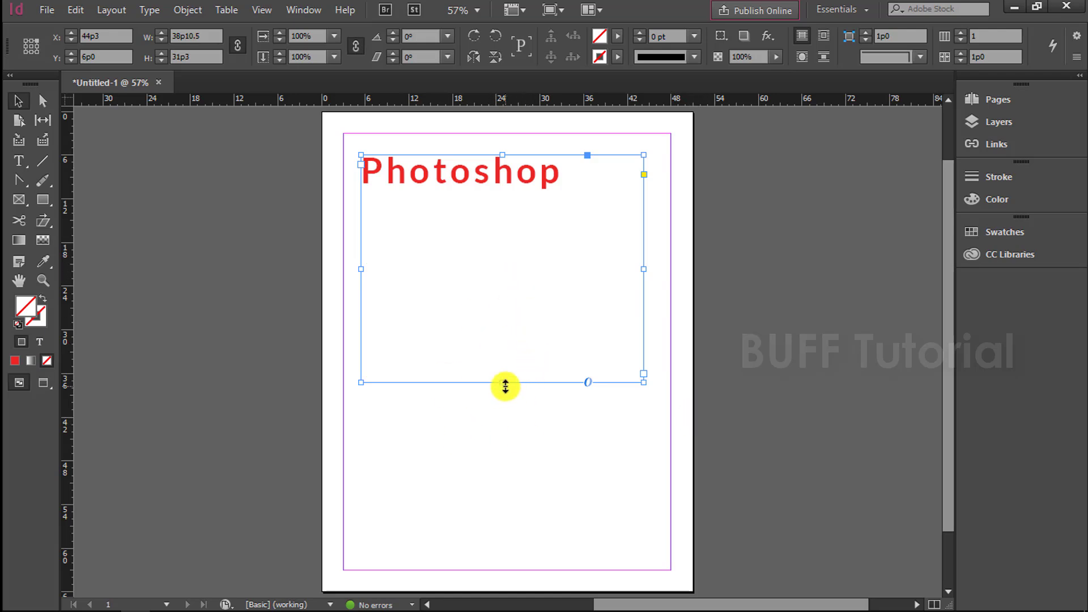
{"action": "left_click_drag", "start_coordinate": [506, 383], "coordinate": [486, 199]}
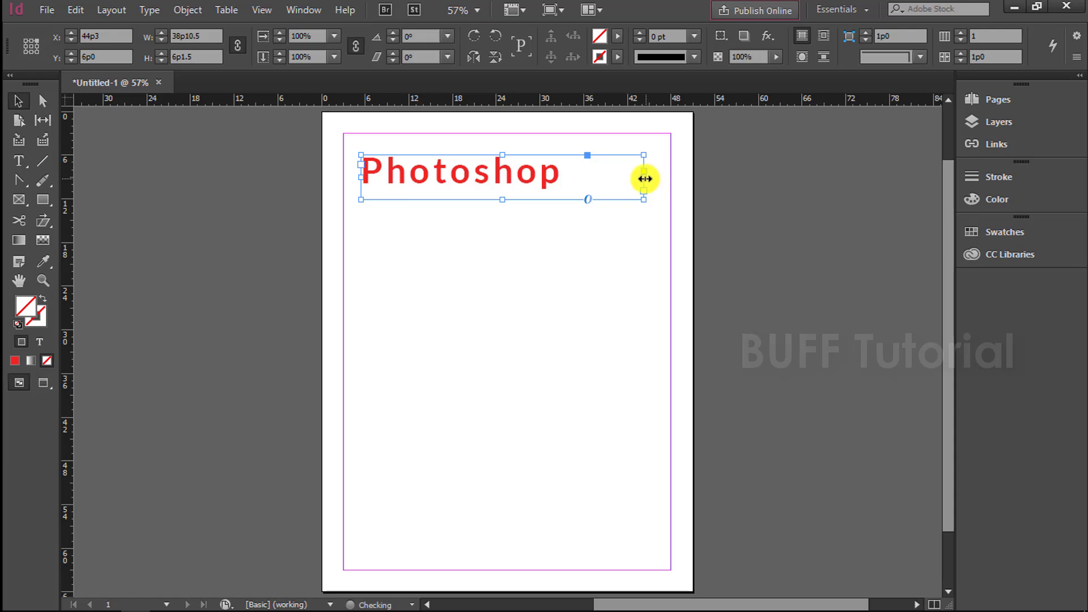
{"action": "key", "text": "ctrl+z"}
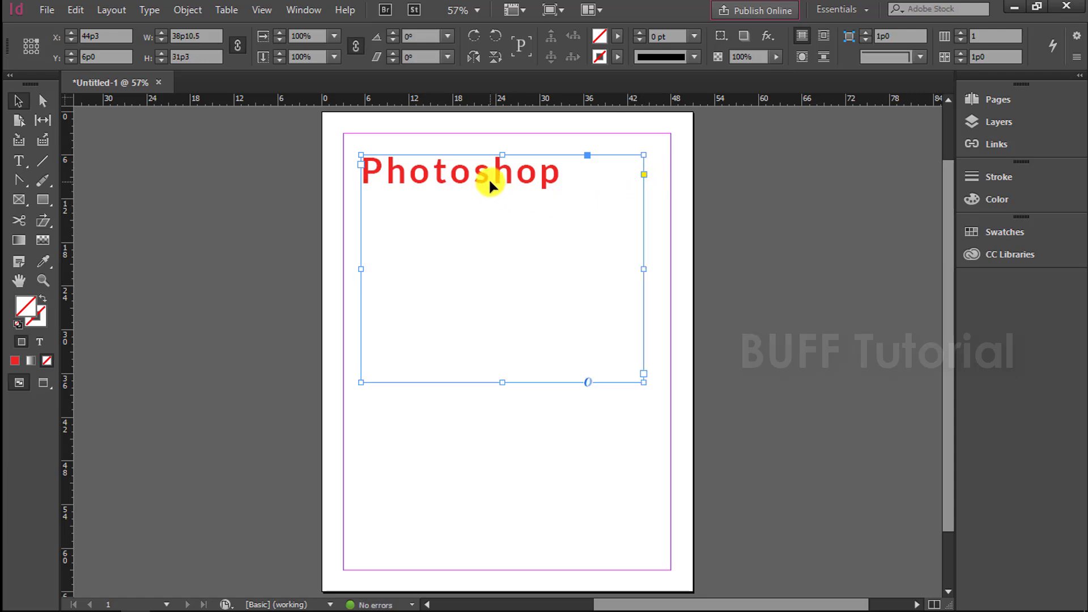
Fit the "Photoshop" text frame to its content
{"action": "right_click", "coordinate": [489, 177]}
{"action": "mouse_move", "coordinate": [607, 410]}
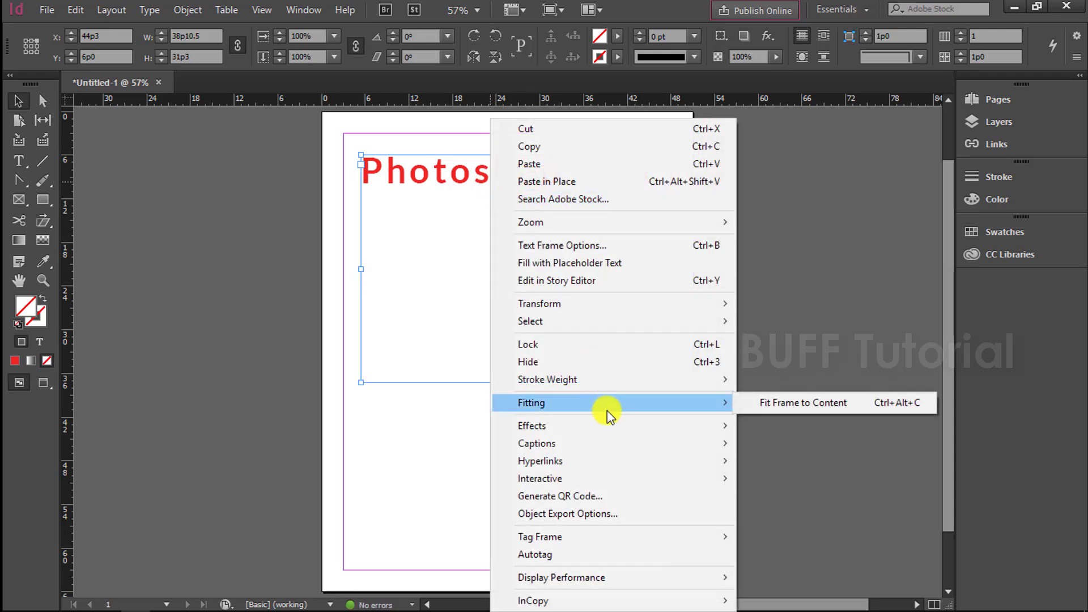
{"action": "left_click", "coordinate": [796, 409]}
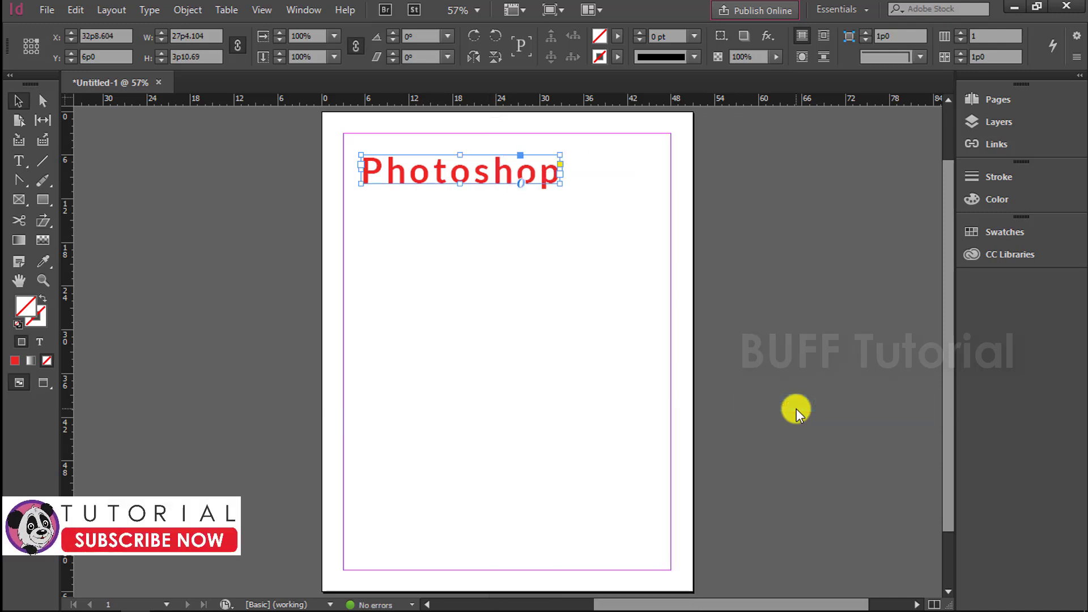
Deselect the text frame, view the page in Preview mode, and return to Normal mode
{"action": "left_click", "coordinate": [567, 342]}
{"action": "left_click_drag", "start_coordinate": [615, 154], "coordinate": [427, 209]}
{"action": "left_click", "coordinate": [578, 197]}
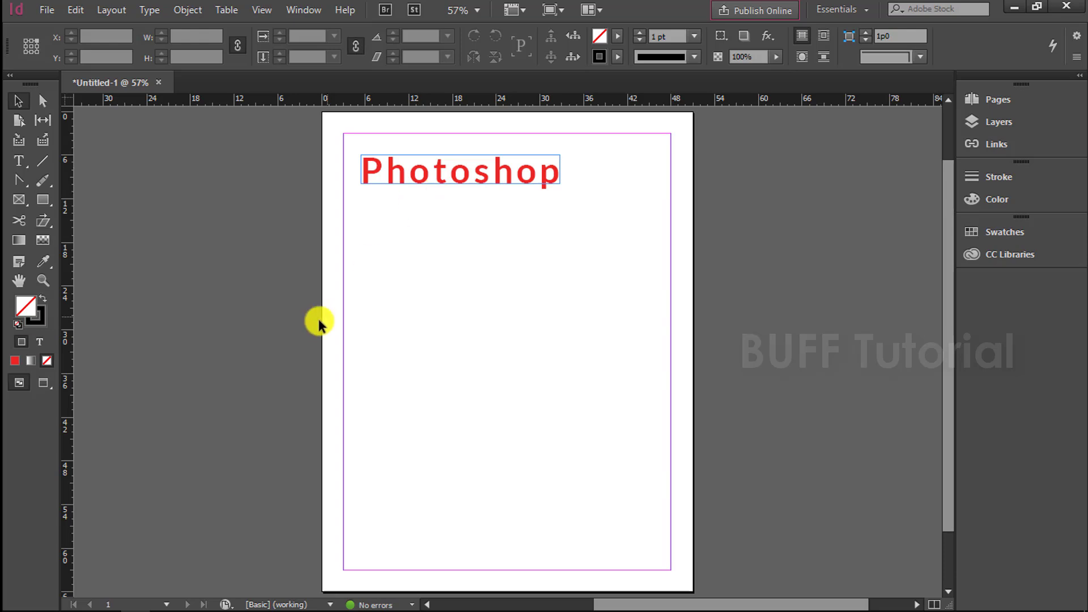
{"action": "left_click", "coordinate": [44, 383]}
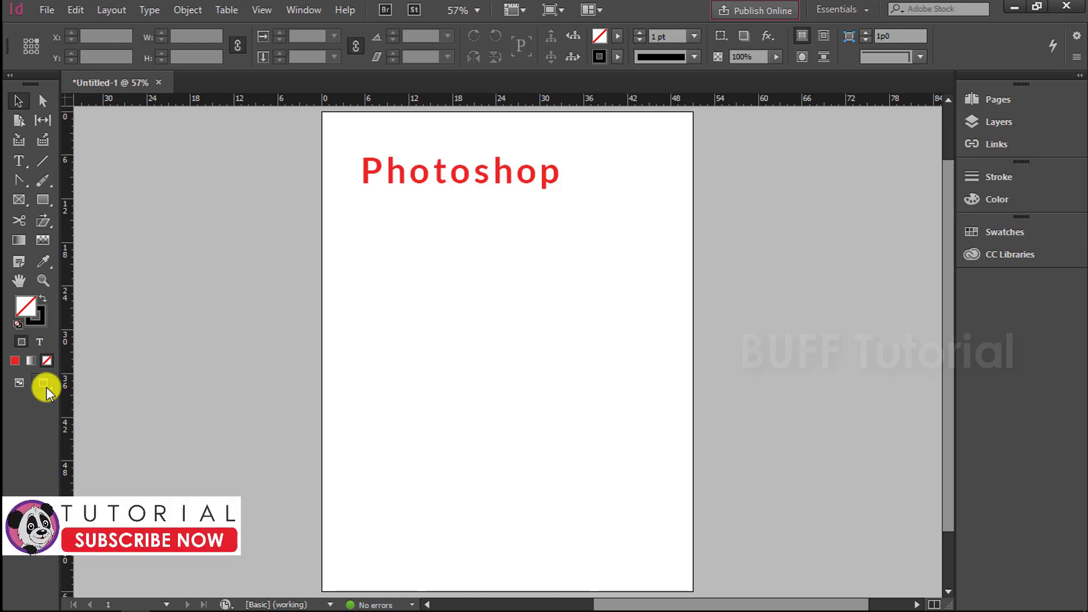
{"action": "left_click", "coordinate": [26, 388]}
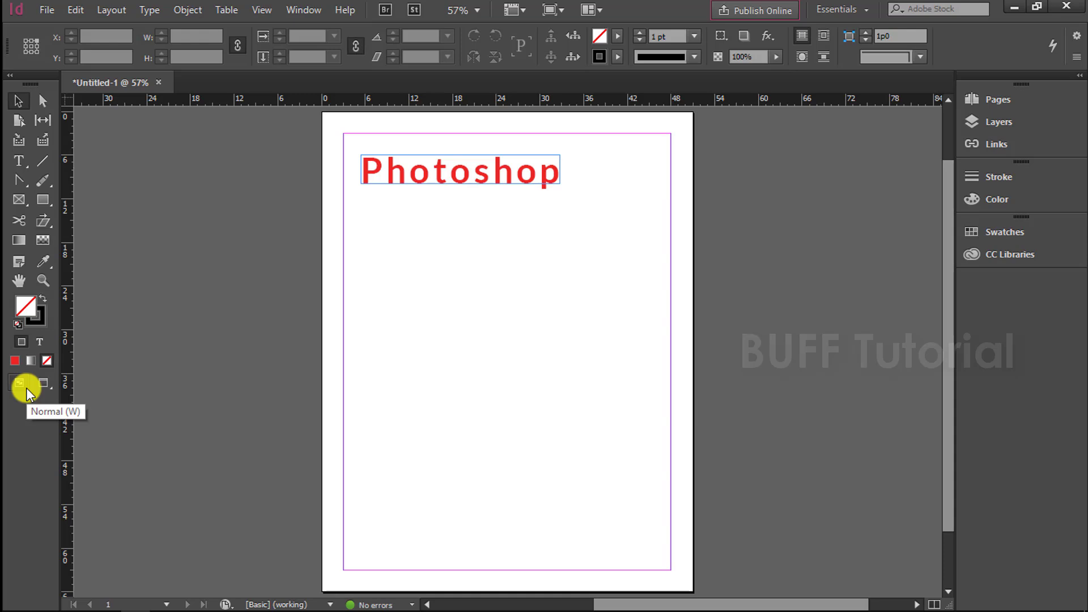
Move the "Photoshop" frame slightly up and draw a text frame about 27p4 wide and 31p6 high just below it
{"action": "left_click_drag", "start_coordinate": [499, 173], "coordinate": [496, 163]}
{"action": "left_click", "coordinate": [517, 244]}
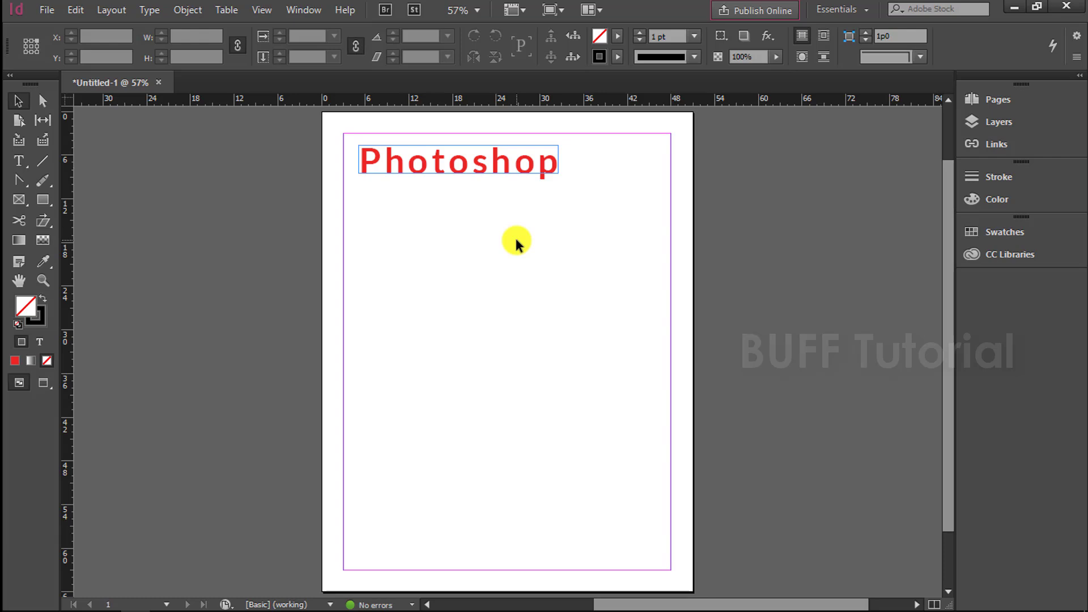
{"action": "left_click", "coordinate": [18, 161]}
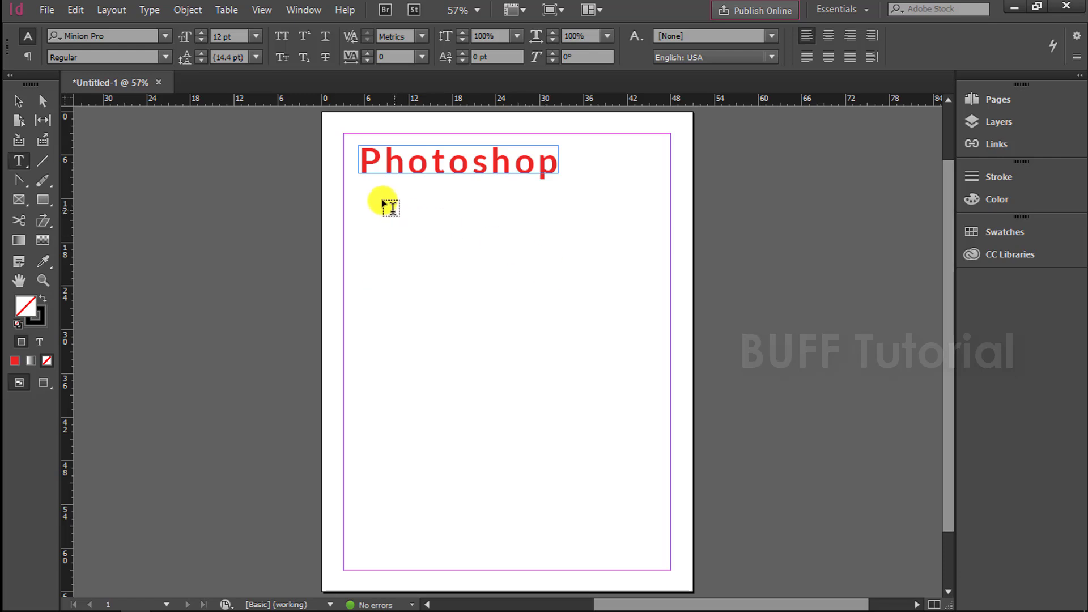
{"action": "left_click_drag", "start_coordinate": [358, 182], "coordinate": [559, 413]}
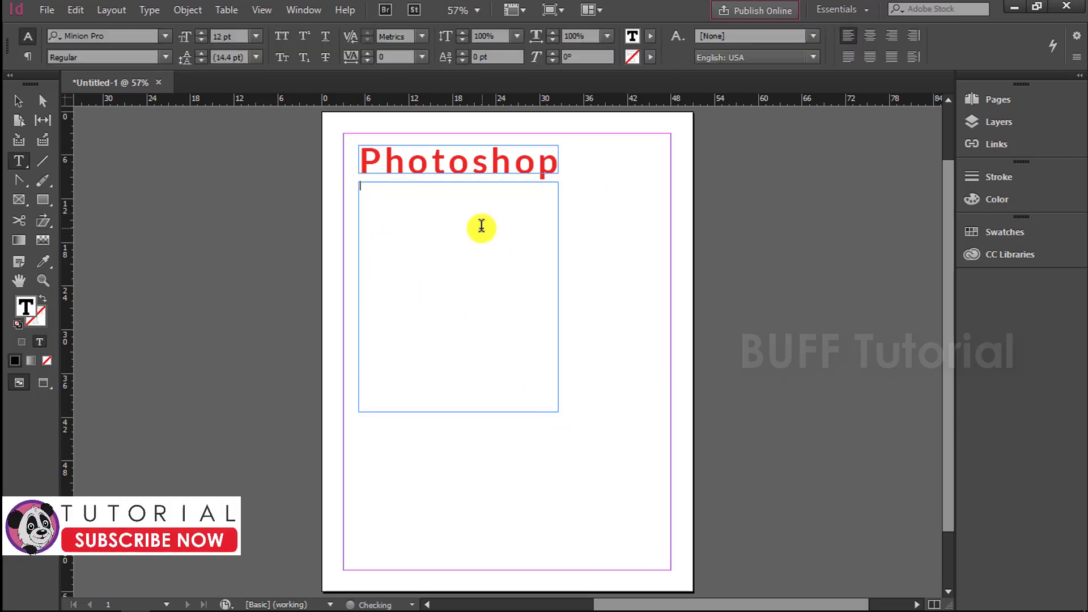
Fill the new text frame with placeholder text and deselect it
{"action": "right_click", "coordinate": [481, 227]}
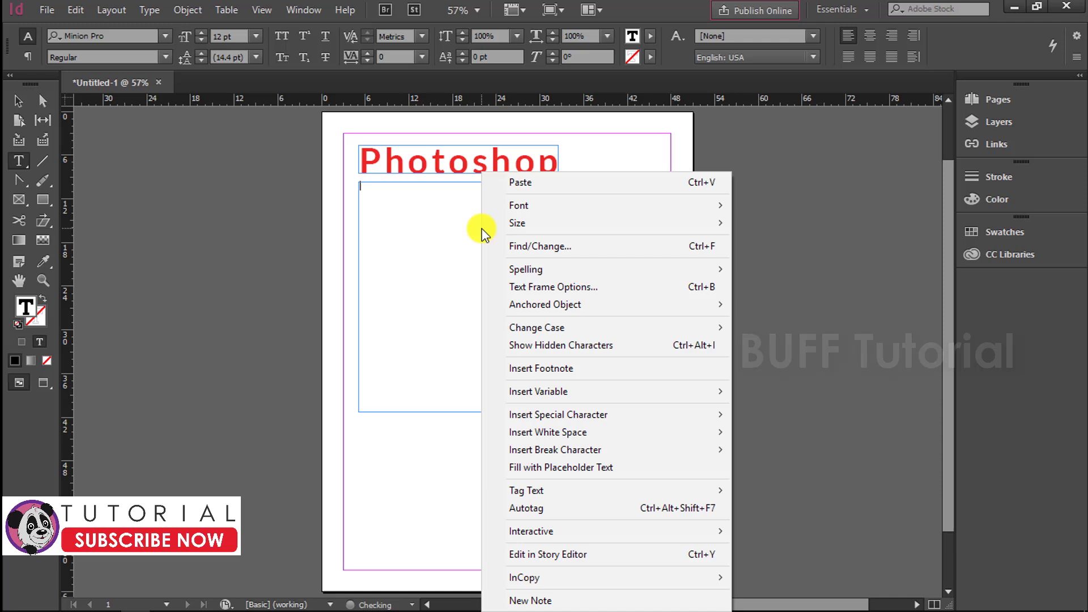
{"action": "left_click", "coordinate": [559, 474]}
{"action": "left_click", "coordinate": [19, 101]}
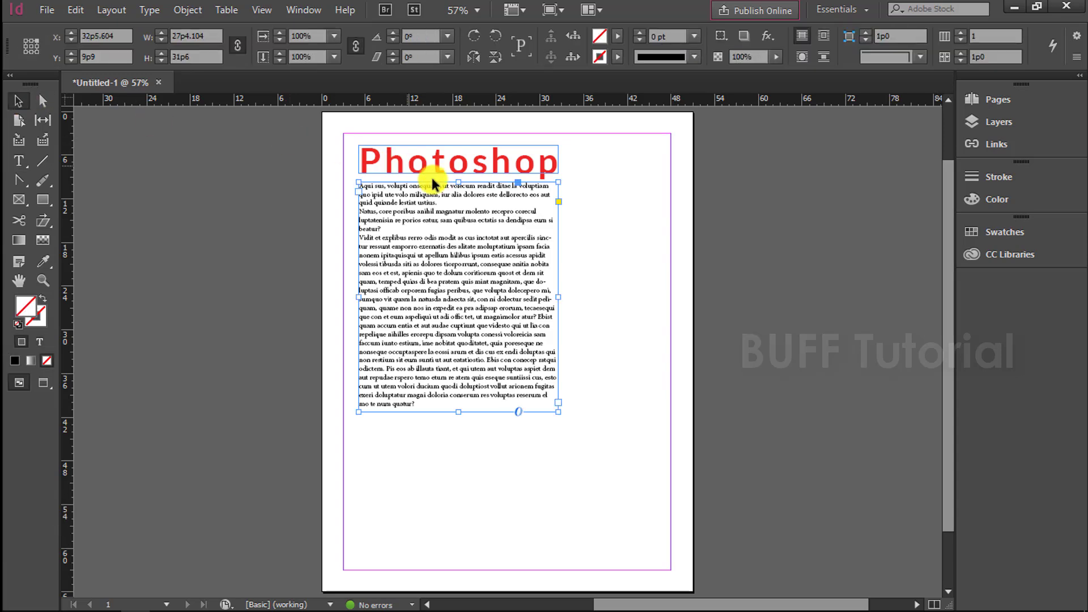
{"action": "left_click", "coordinate": [651, 226]}
Widen the placeholder text frame to 42p10.5 so that it reaches the page's right margin
{"action": "scroll", "coordinate": [554, 229], "scroll_direction": "up", "scroll_amount": 3}
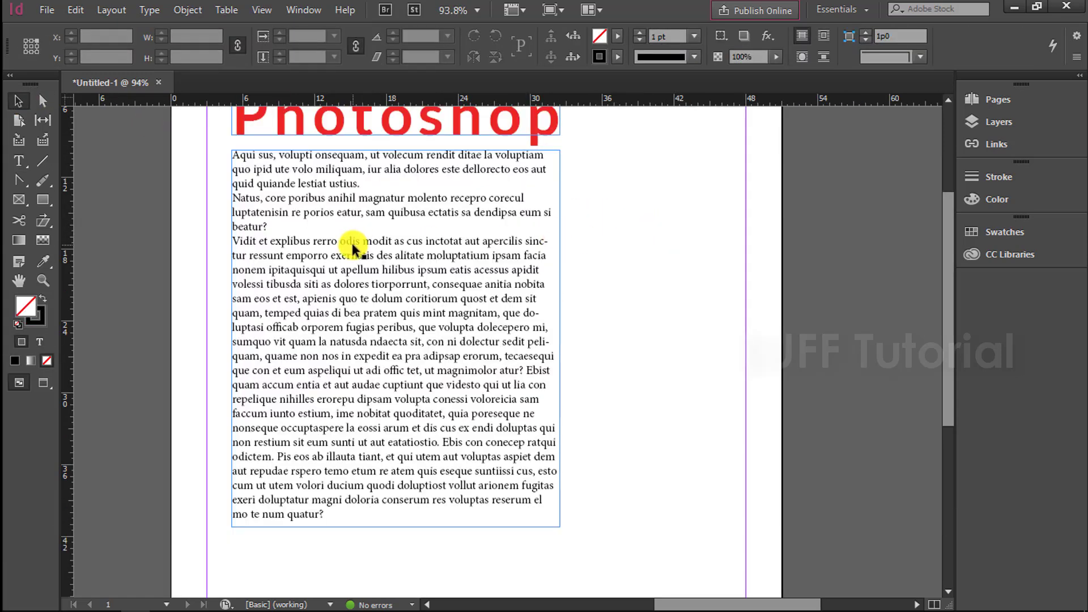
{"action": "scroll", "coordinate": [556, 219], "scroll_direction": "up", "scroll_amount": 2}
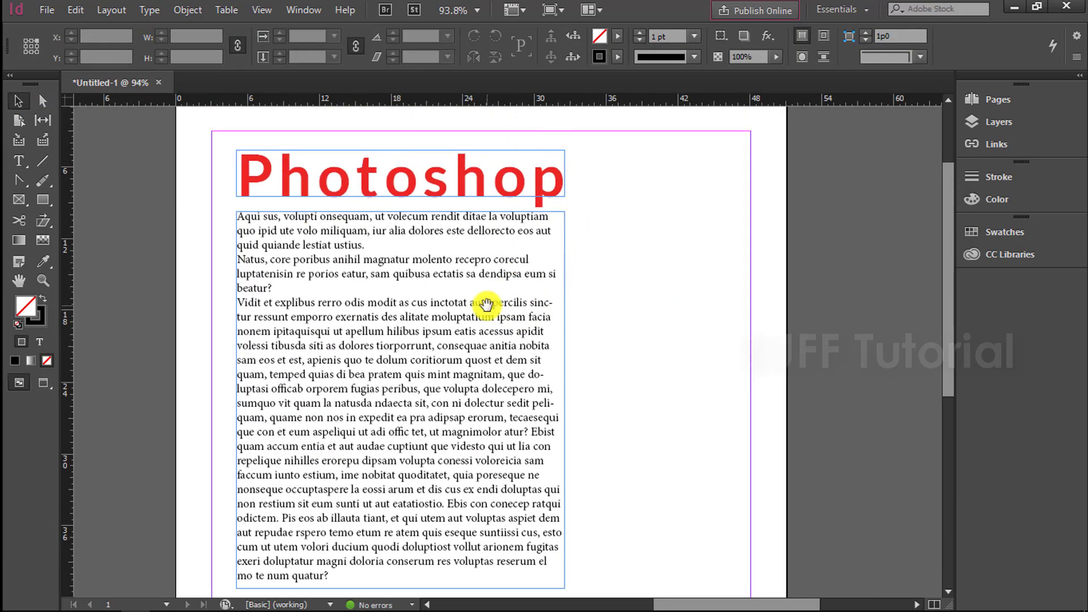
{"action": "left_click", "coordinate": [513, 370]}
{"action": "left_click_drag", "start_coordinate": [629, 419], "coordinate": [777, 354]}
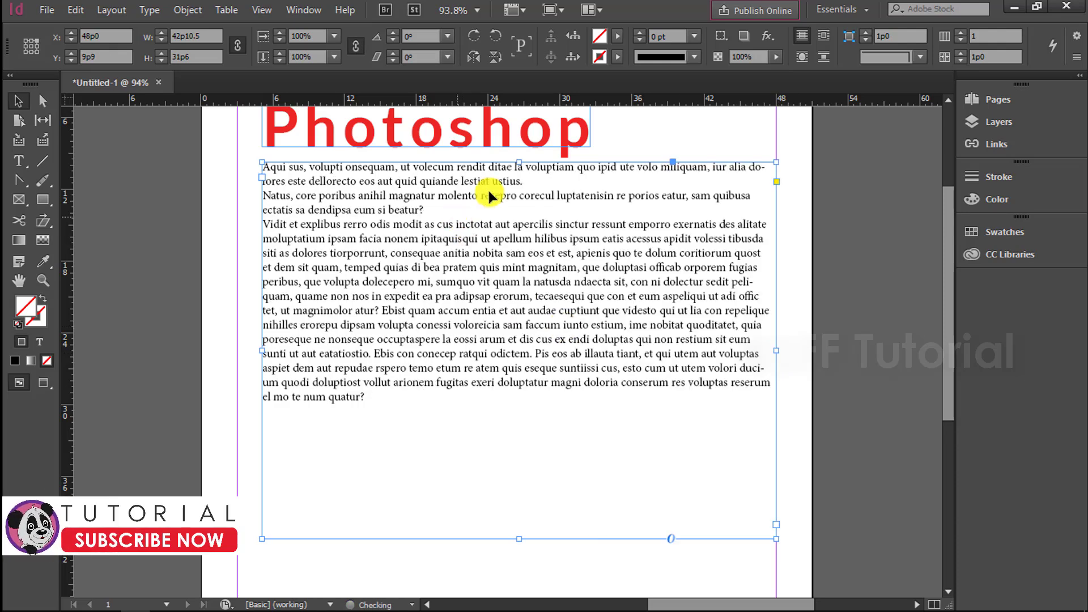
Shorten the placeholder text frame to 26p11.4 and widen it to 45p0 so it reaches the page's left margin
{"action": "left_click_drag", "start_coordinate": [518, 538], "coordinate": [518, 485]}
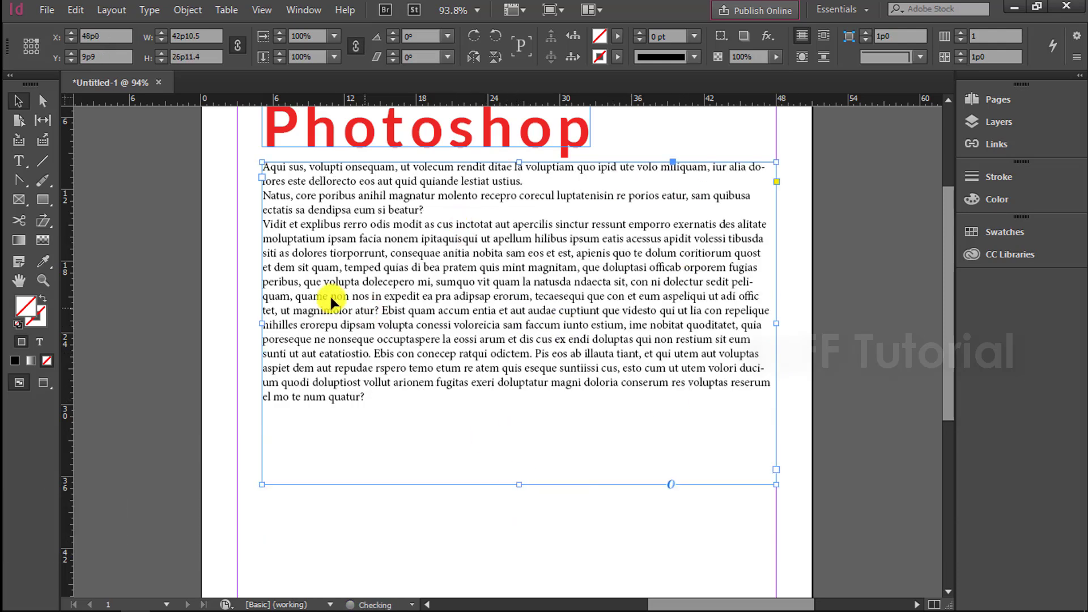
{"action": "left_click_drag", "start_coordinate": [261, 323], "coordinate": [236, 322]}
{"action": "scroll", "coordinate": [358, 284], "scroll_direction": "up", "scroll_amount": 3}
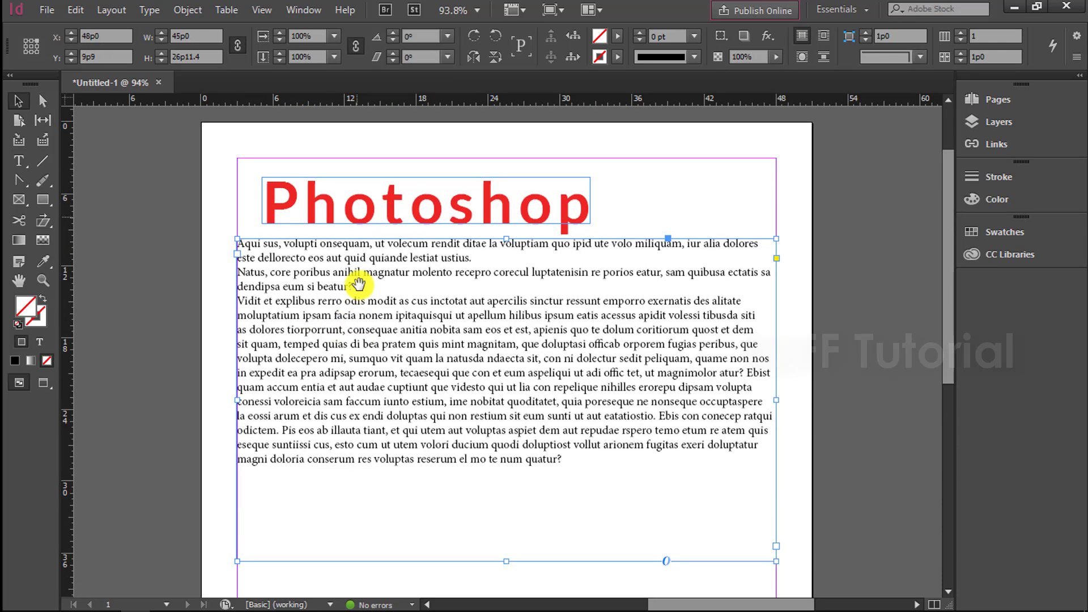
Move the "Photoshop" frame to align with the page's left margin and deselect it
{"action": "left_click", "coordinate": [360, 208]}
{"action": "left_click_drag", "start_coordinate": [360, 209], "coordinate": [334, 213]}
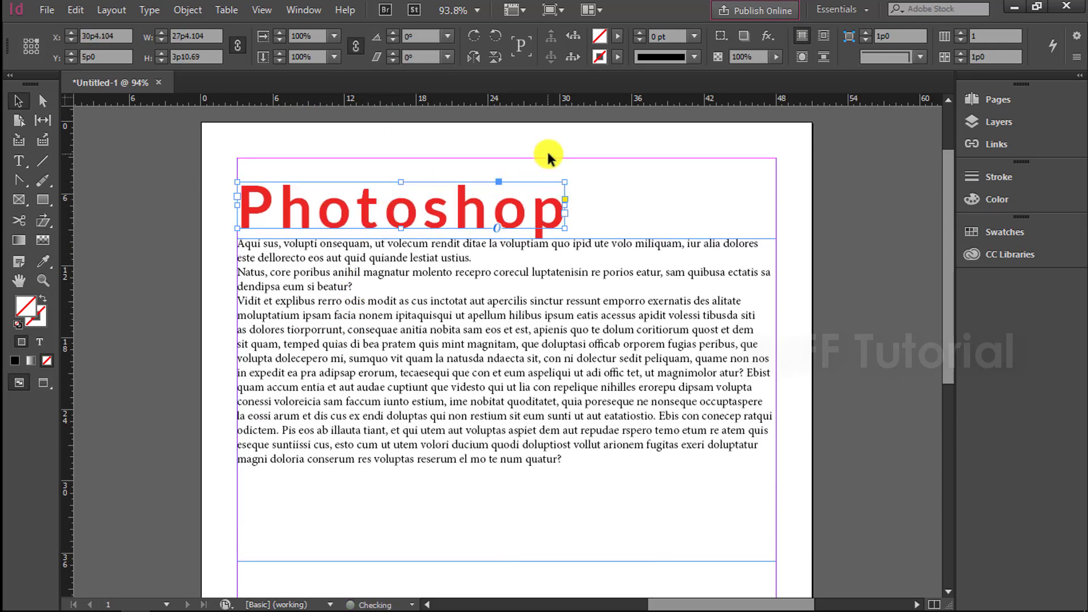
{"action": "left_click", "coordinate": [668, 206]}
{"action": "left_click_drag", "start_coordinate": [447, 226], "coordinate": [389, 204]}
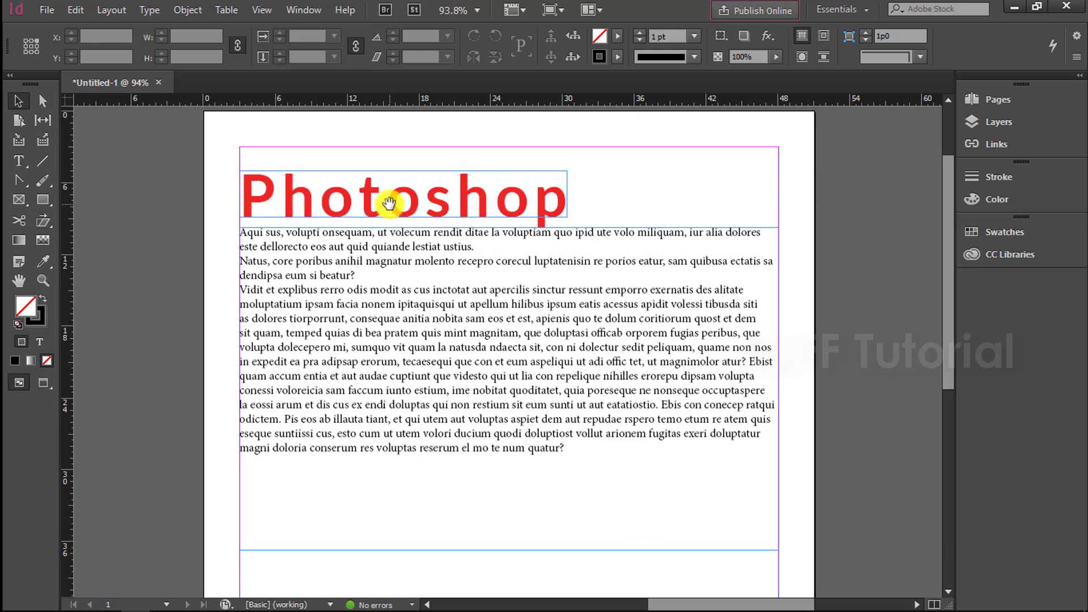
Nudge the "Photoshop" frame up to a Y position of 4p3 and deselect it
{"action": "left_click", "coordinate": [390, 208]}
{"action": "key", "text": "Up"}
{"action": "key", "text": "Up"}
{"action": "key", "text": "Up"}
{"action": "key", "text": "Up"}
{"action": "key", "text": "Up"}
{"action": "key", "text": "Up"}
{"action": "key", "text": "Up"}
{"action": "key", "text": "Up"}
{"action": "key", "text": "Up"}
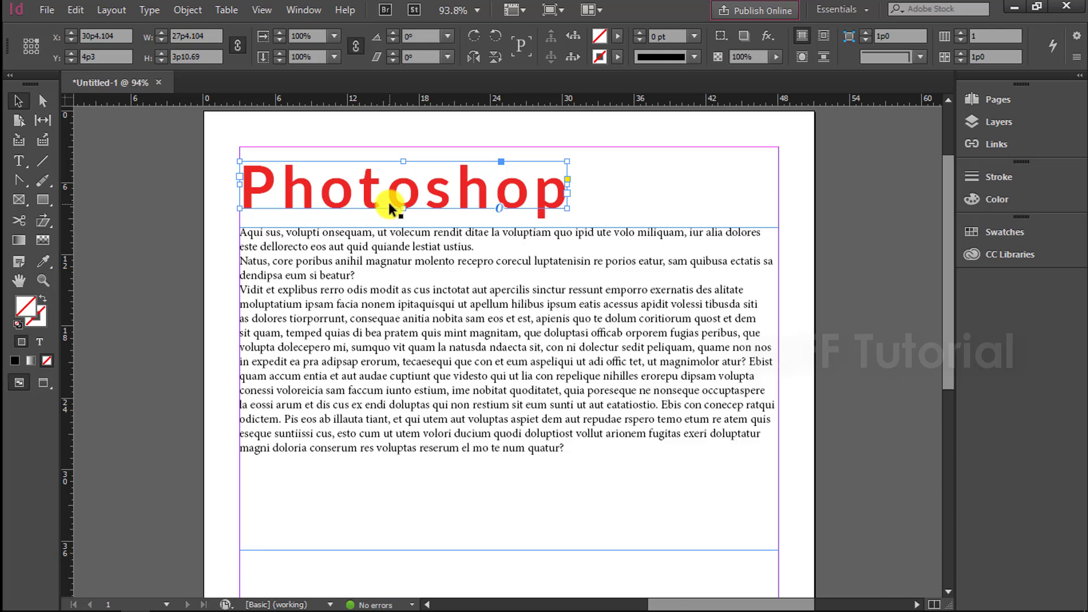
{"action": "left_click", "coordinate": [477, 562]}
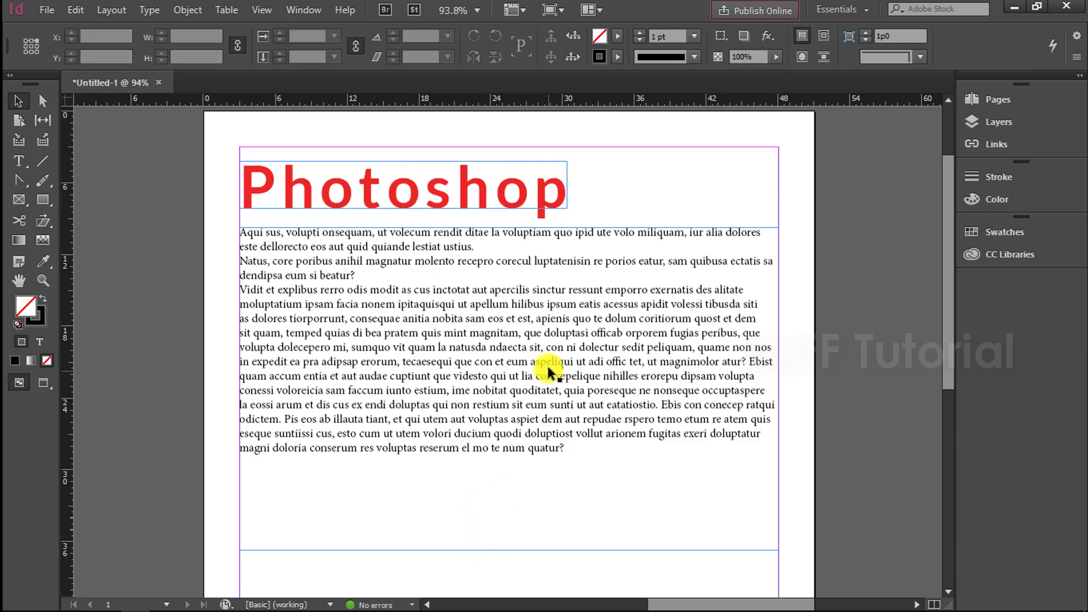
Select both the headline and placeholder text frames and delete them from the page
{"action": "key", "text": "ctrl+minus"}
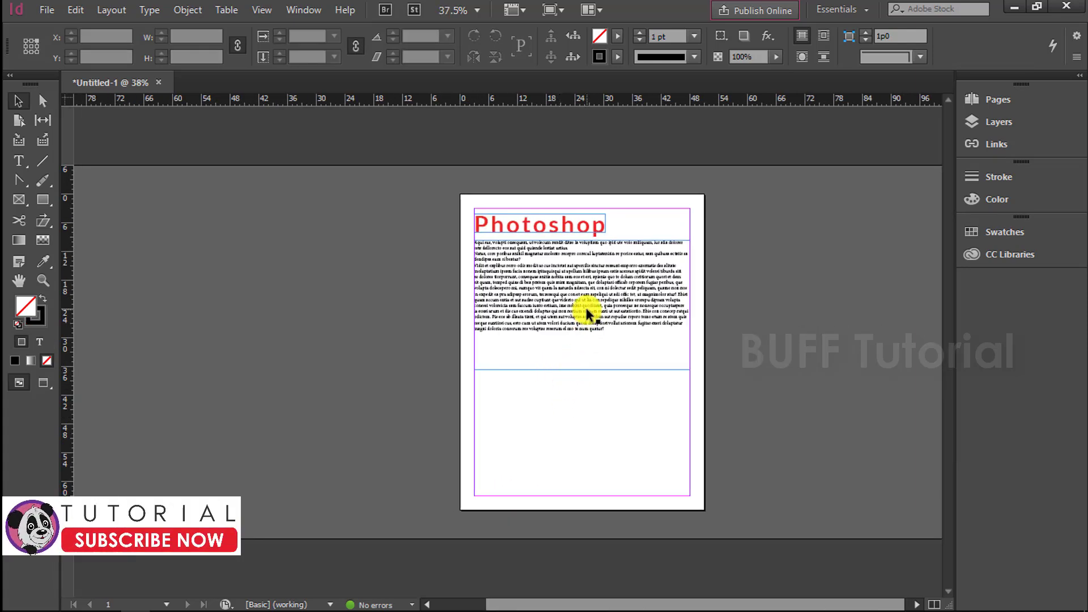
{"action": "key", "text": "ctrl+alt+2"}
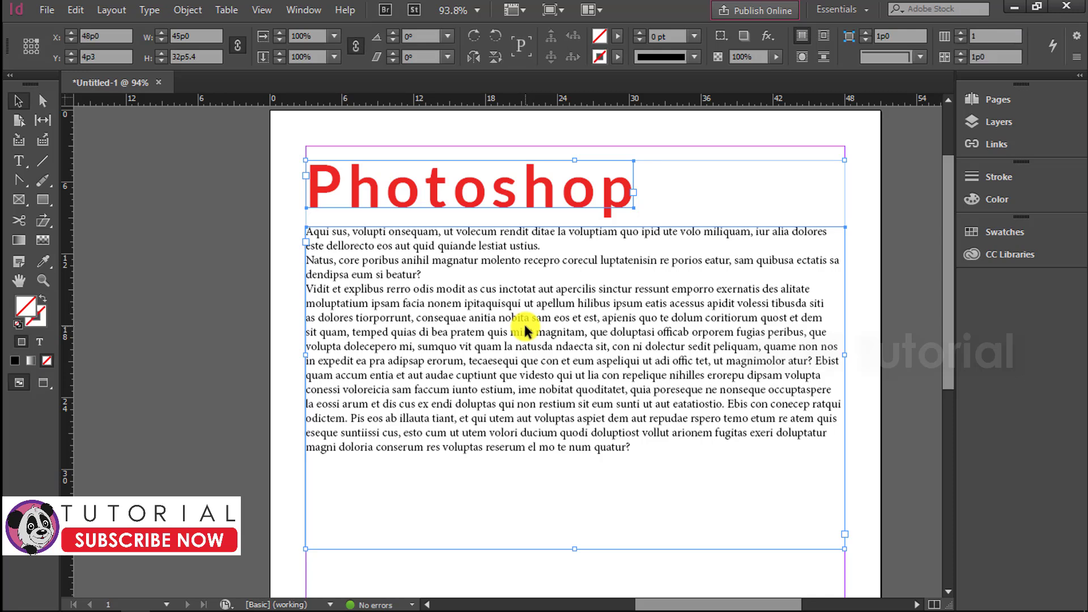
{"action": "key", "text": "Delete"}
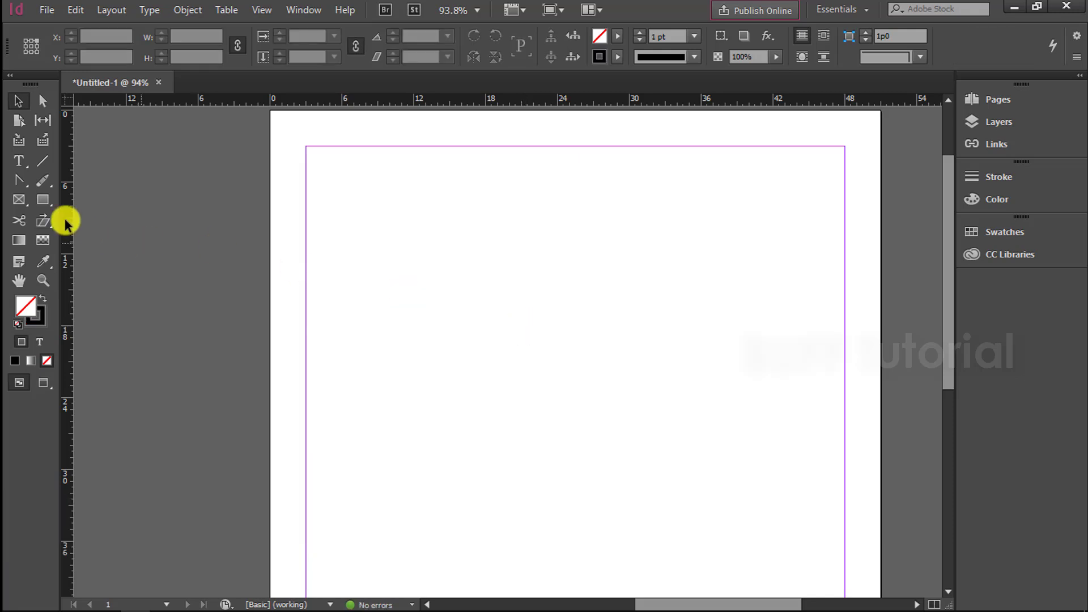
Draw a wavy open path about 38p8 wide and 4p6 high with the Pen tool and move it inside the right margin
{"action": "left_click", "coordinate": [19, 161]}
{"action": "left_click_drag", "start_coordinate": [20, 159], "coordinate": [126, 179]}
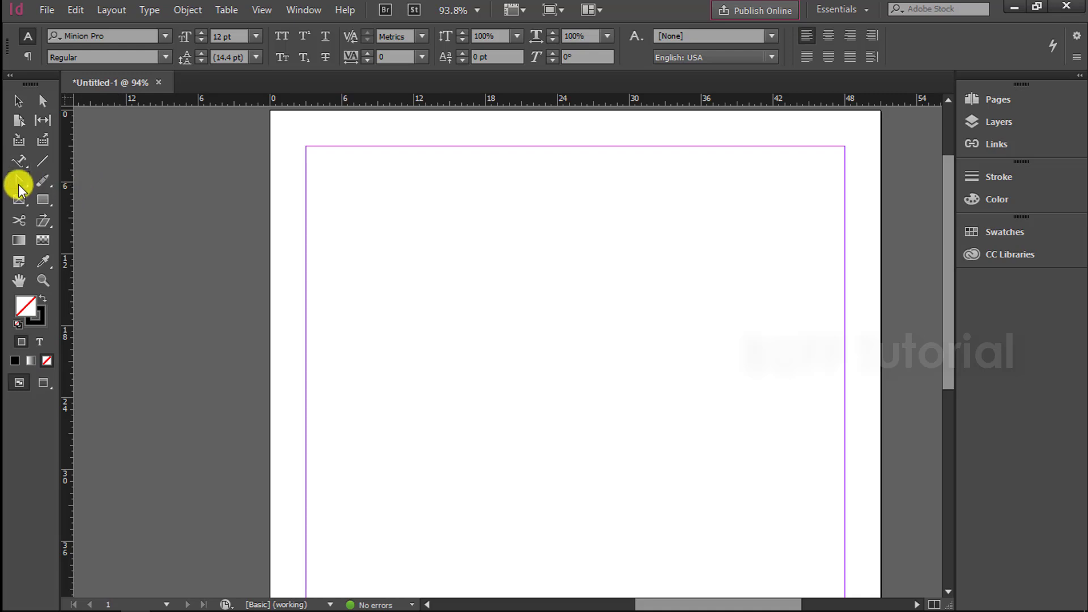
{"action": "left_click_drag", "start_coordinate": [18, 182], "coordinate": [72, 182]}
{"action": "left_click", "coordinate": [383, 291]}
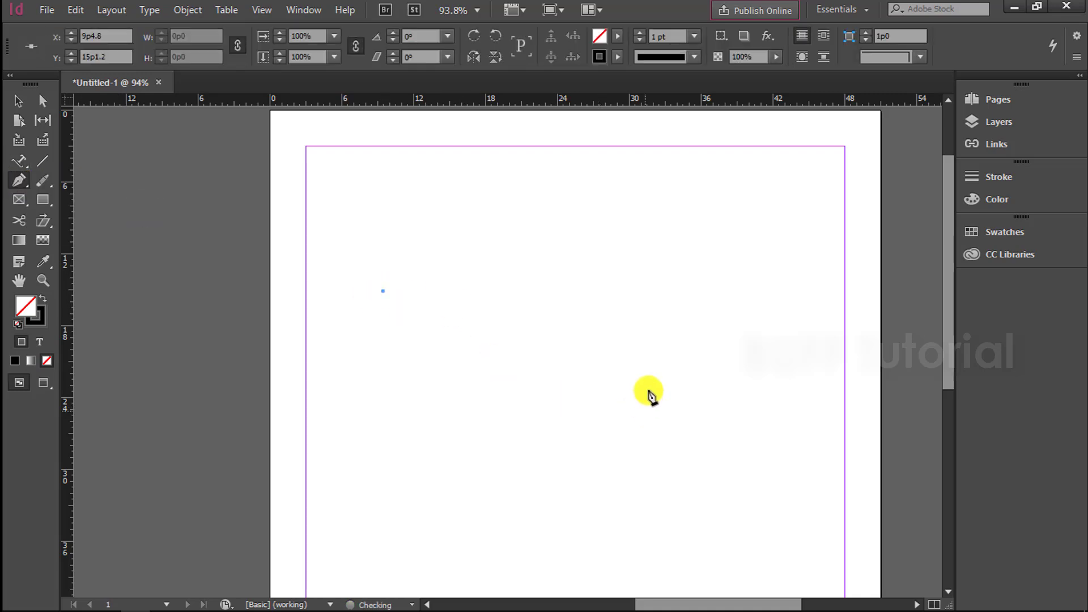
{"action": "left_click_drag", "start_coordinate": [610, 330], "coordinate": [785, 285]}
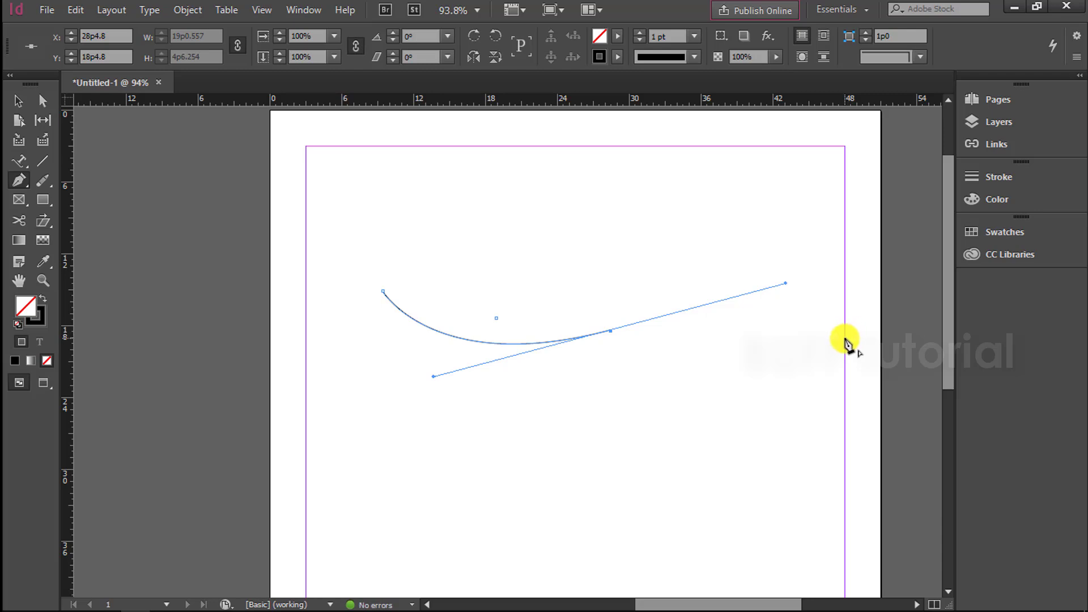
{"action": "left_click", "coordinate": [846, 338]}
{"action": "left_click", "coordinate": [26, 105]}
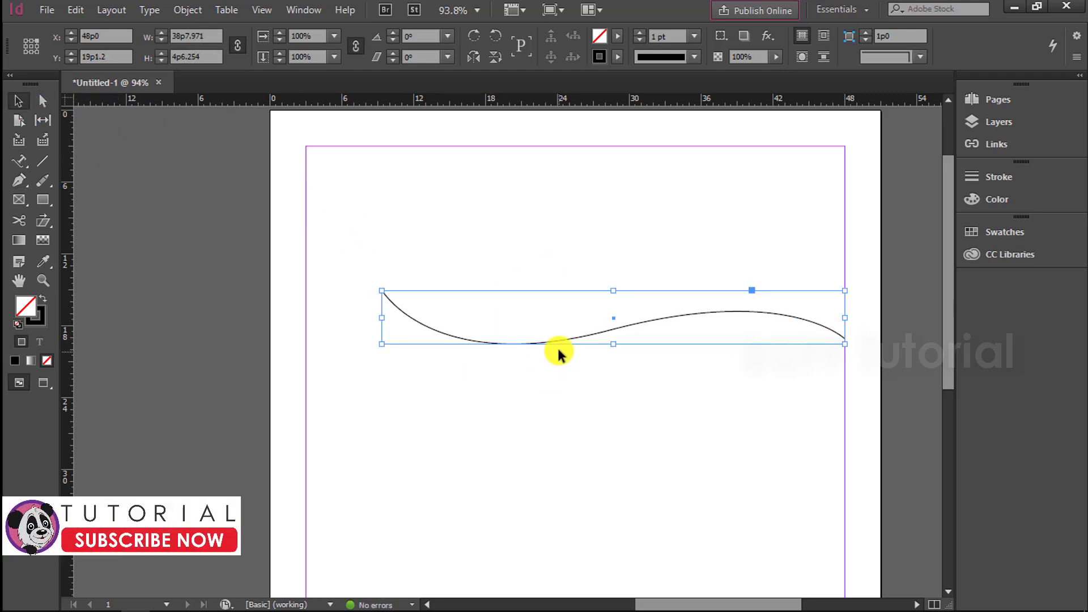
{"action": "left_click_drag", "start_coordinate": [539, 340], "coordinate": [501, 346]}
Start type on the wavy path at its left end and fill it with placeholder text
{"action": "left_click", "coordinate": [19, 163]}
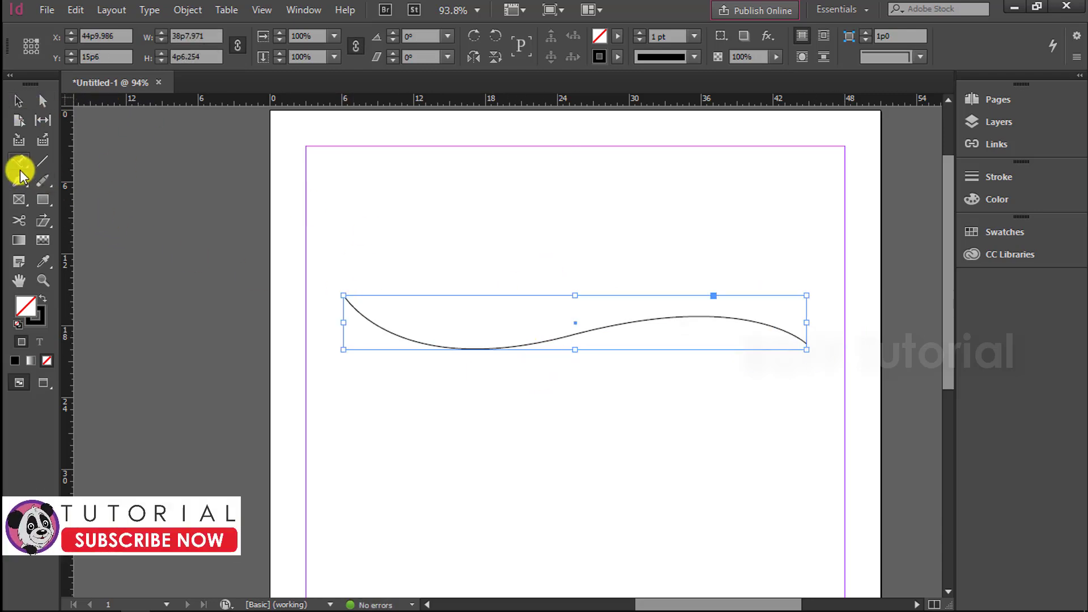
{"action": "left_click", "coordinate": [353, 299]}
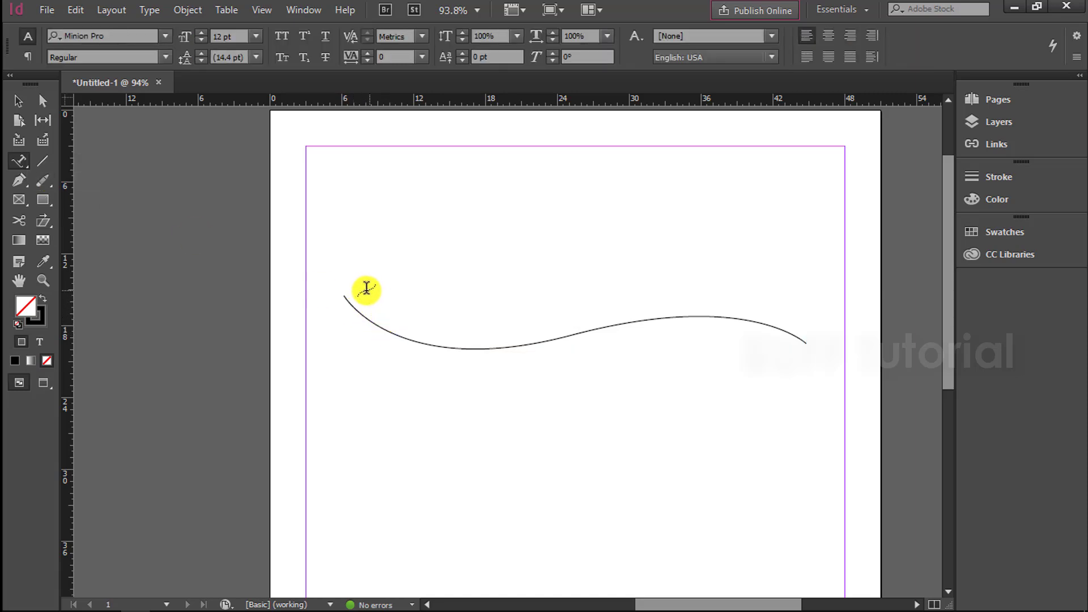
{"action": "right_click", "coordinate": [351, 299]}
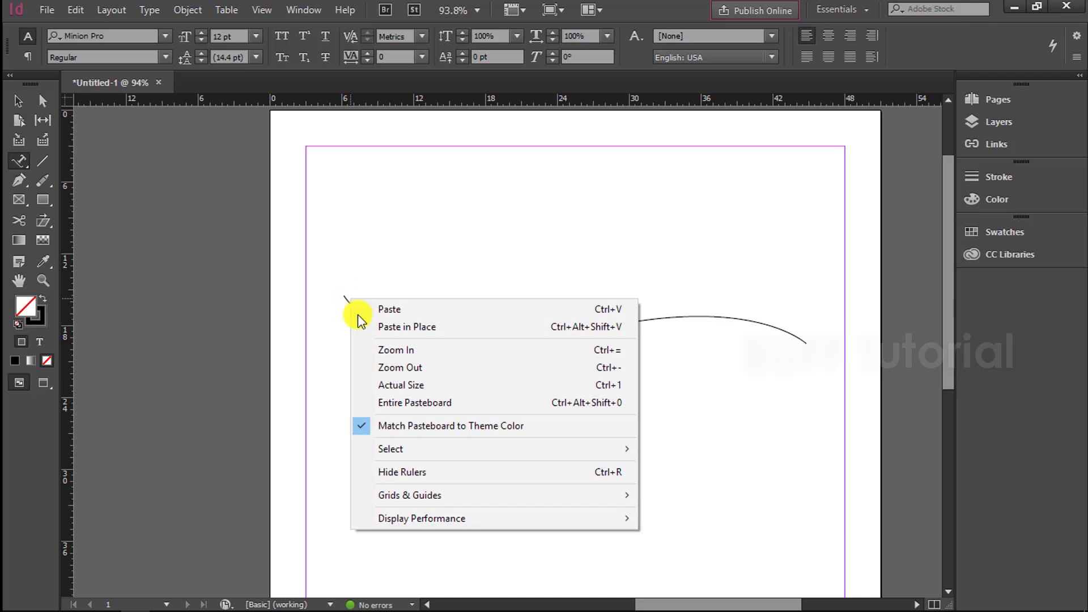
{"action": "left_click", "coordinate": [352, 298]}
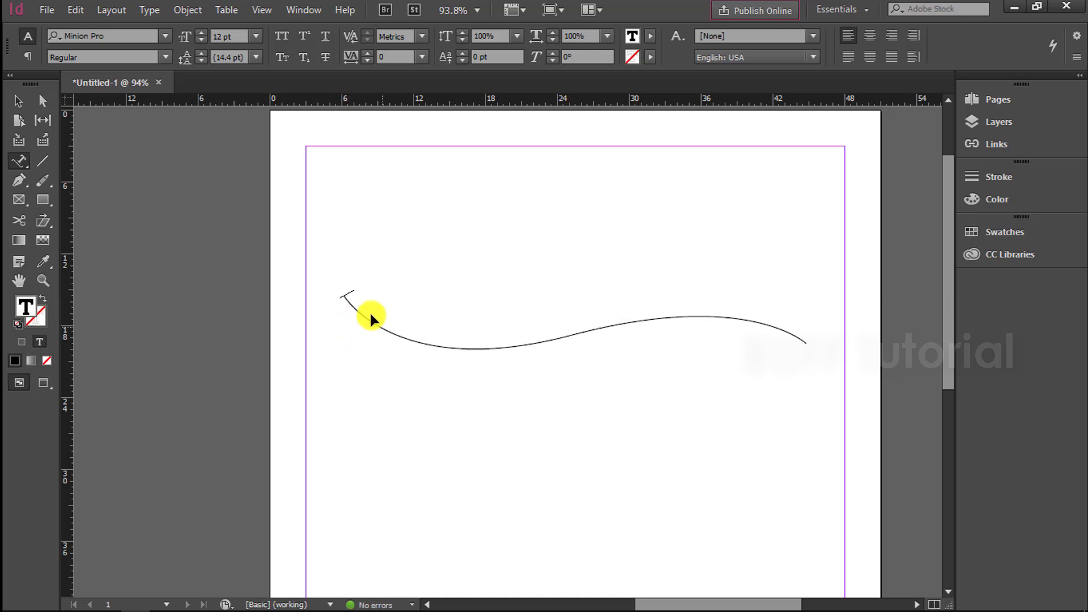
{"action": "left_click", "coordinate": [370, 311]}
{"action": "right_click", "coordinate": [356, 301]}
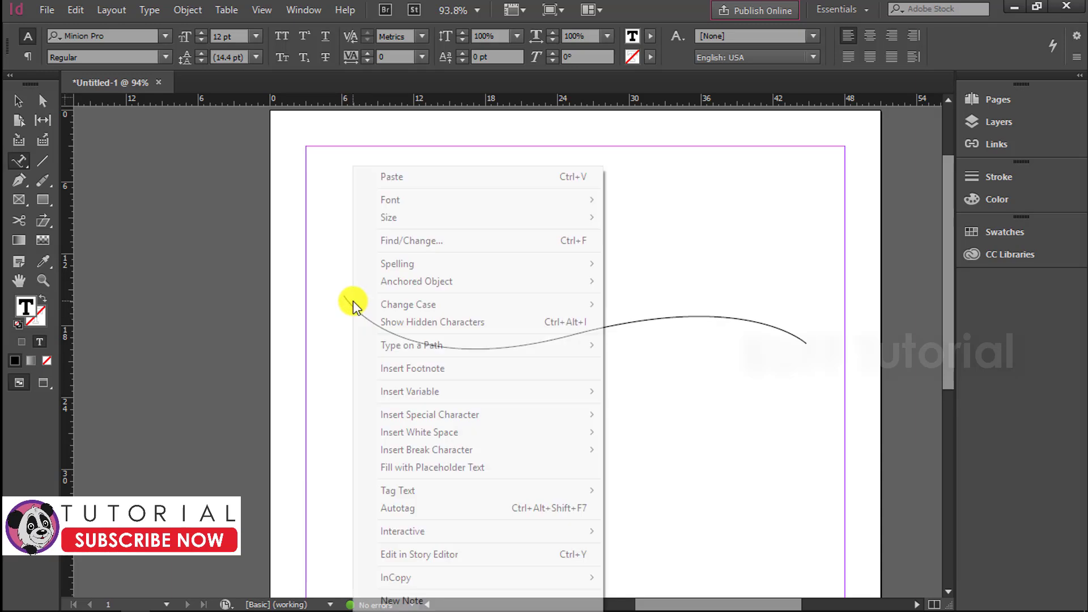
{"action": "left_click", "coordinate": [390, 464]}
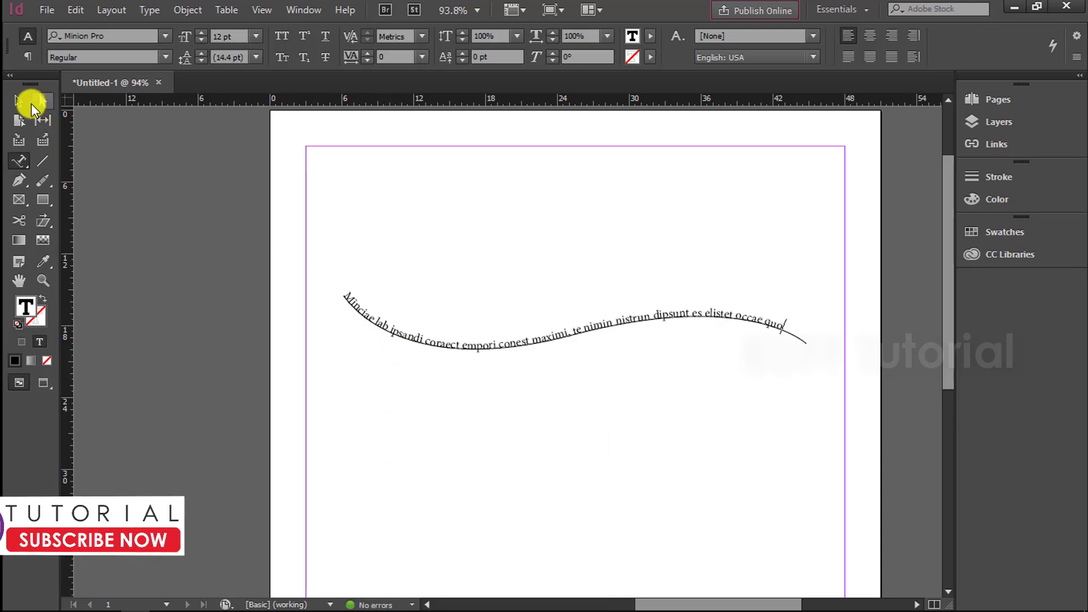
Enlarge all the placeholder text on the path until only its first four words fit, and deselect it
{"action": "left_click", "coordinate": [31, 105]}
{"action": "double_click", "coordinate": [473, 345]}
{"action": "triple_click", "coordinate": [553, 340]}
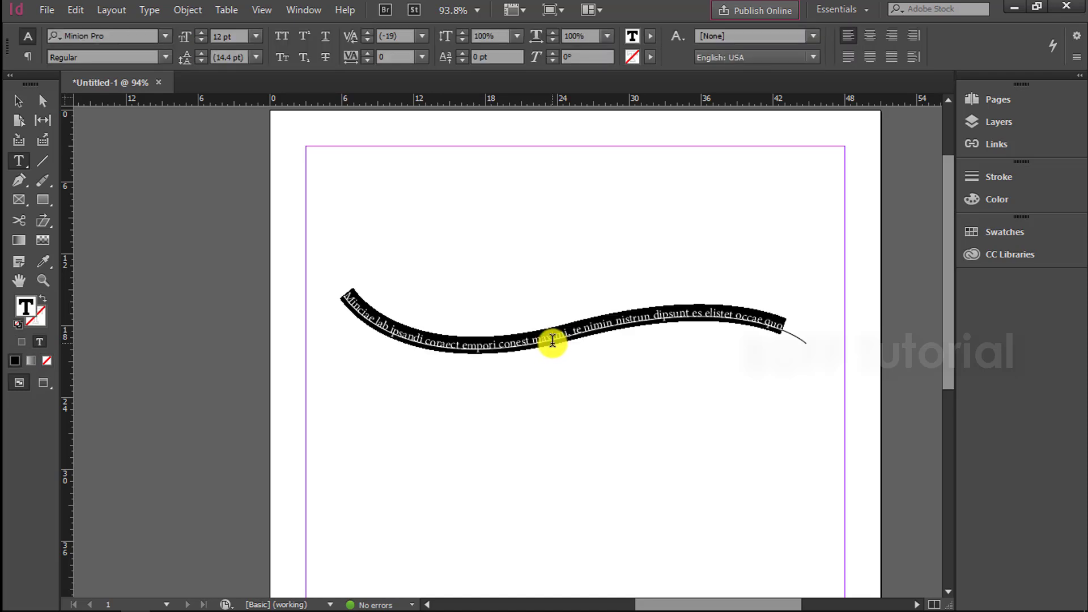
{"action": "left_click", "coordinate": [201, 32]}
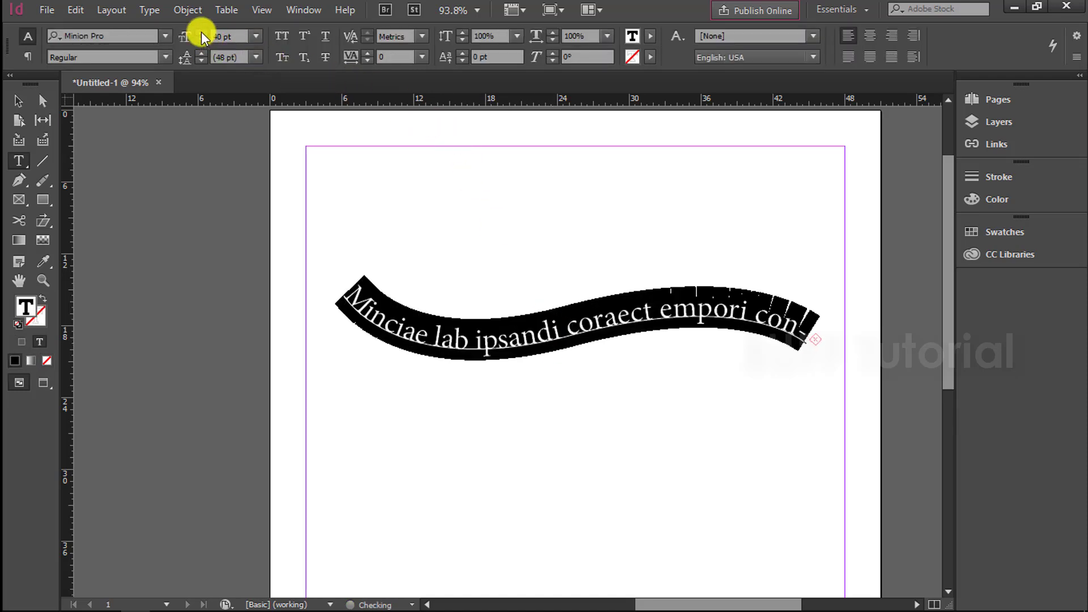
{"action": "key", "text": "Escape"}
{"action": "left_click", "coordinate": [353, 487]}
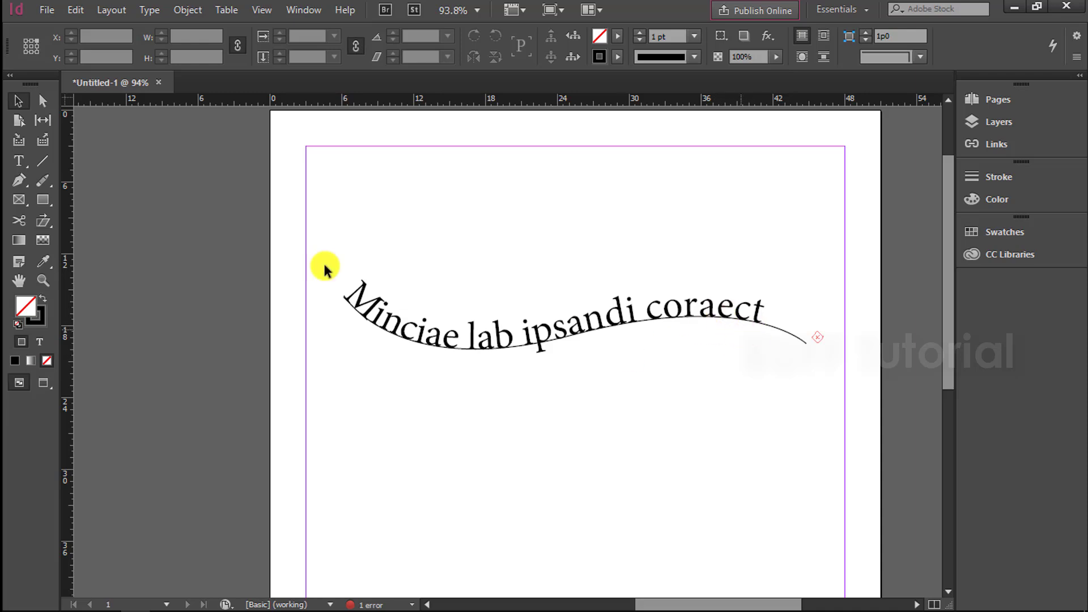
Try shortening the text's span at the path's right end and flipping the text across the path, undoing each change
{"action": "left_click", "coordinate": [43, 101]}
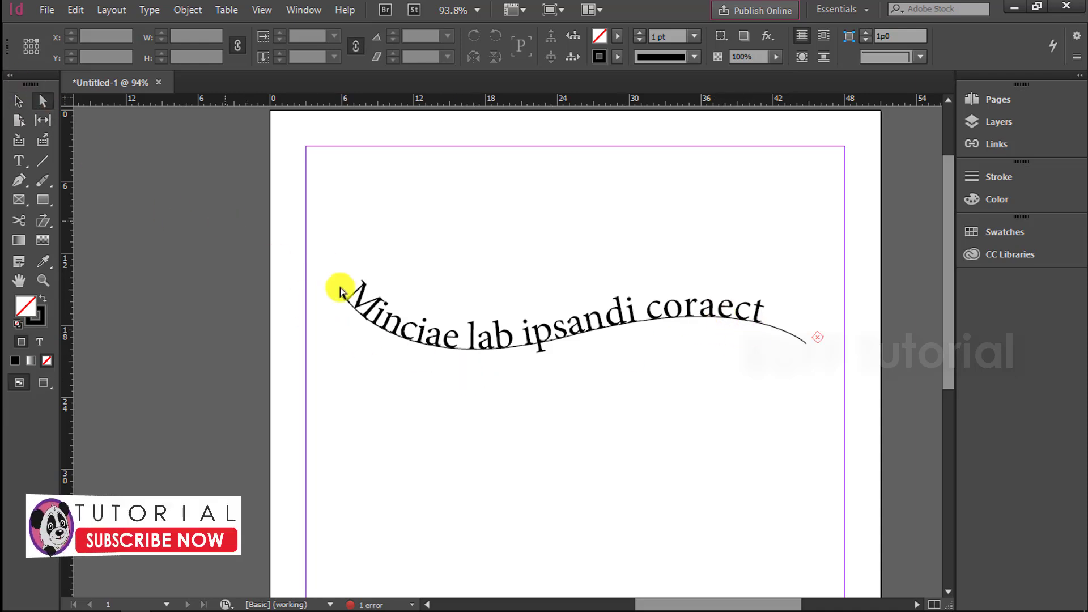
{"action": "left_click", "coordinate": [344, 306]}
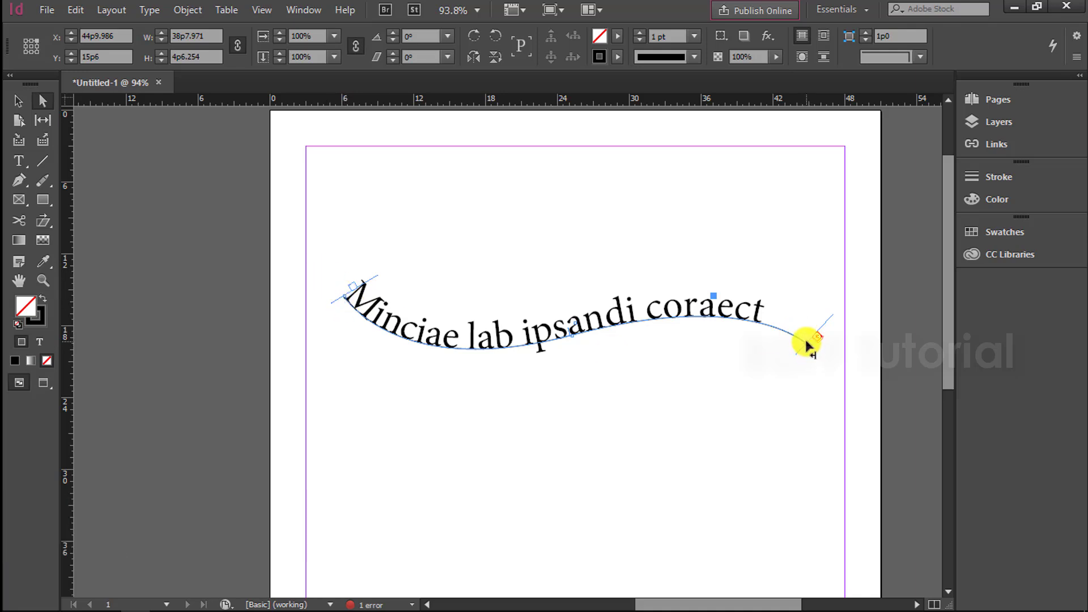
{"action": "left_click_drag", "start_coordinate": [807, 342], "coordinate": [760, 323]}
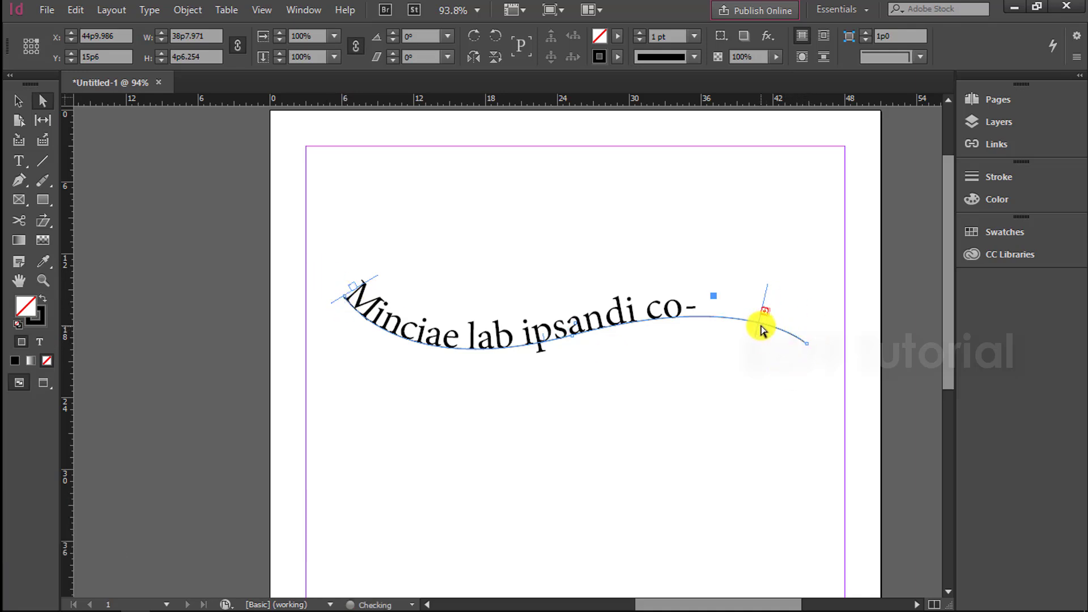
{"action": "key", "text": "ctrl+z"}
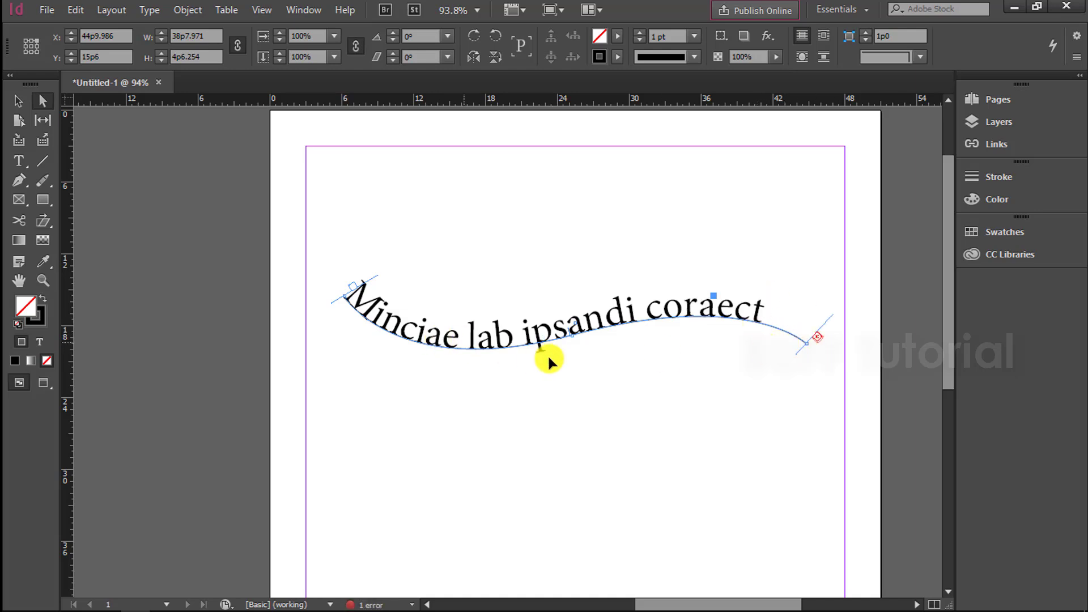
{"action": "left_click_drag", "start_coordinate": [575, 339], "coordinate": [576, 363]}
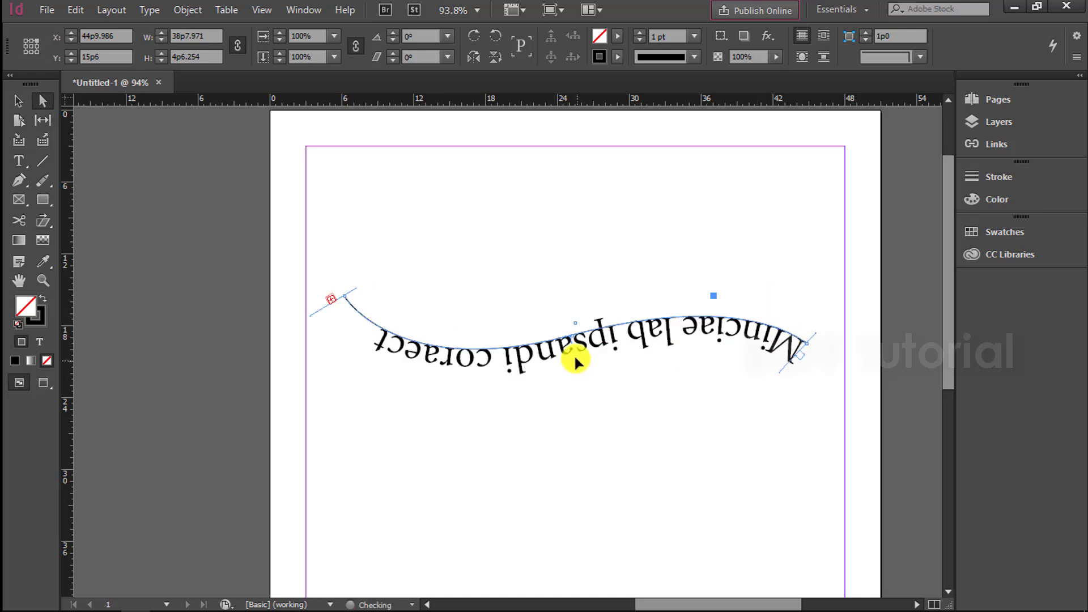
{"action": "key", "text": "ctrl+z"}
Select the wavy path with its text and delete it from the page
{"action": "left_click", "coordinate": [17, 101]}
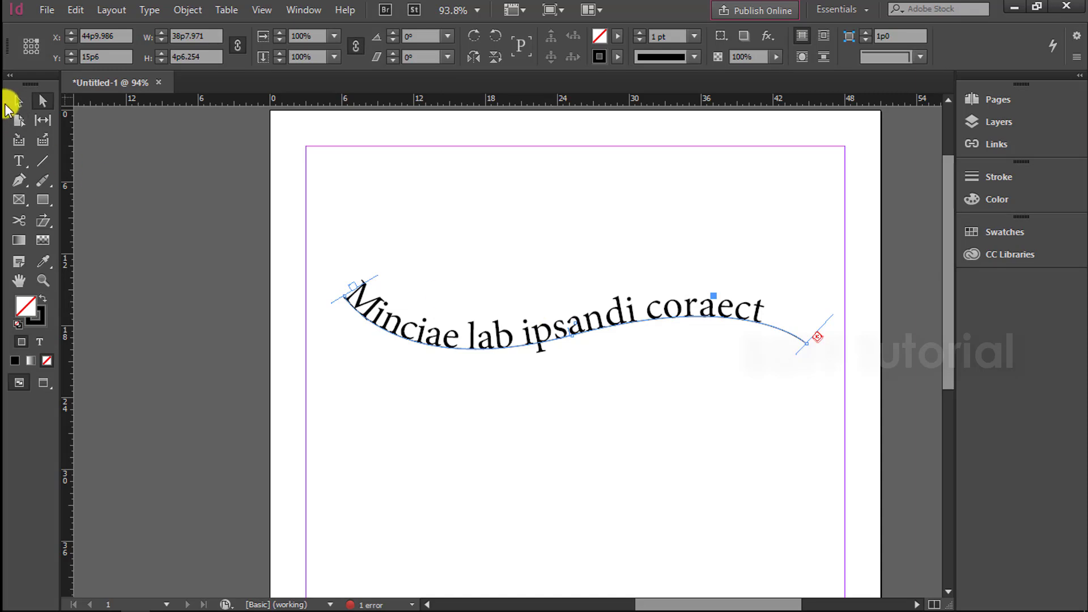
{"action": "left_click", "coordinate": [505, 193]}
{"action": "left_click_drag", "start_coordinate": [505, 193], "coordinate": [546, 457]}
{"action": "key", "text": "Delete"}
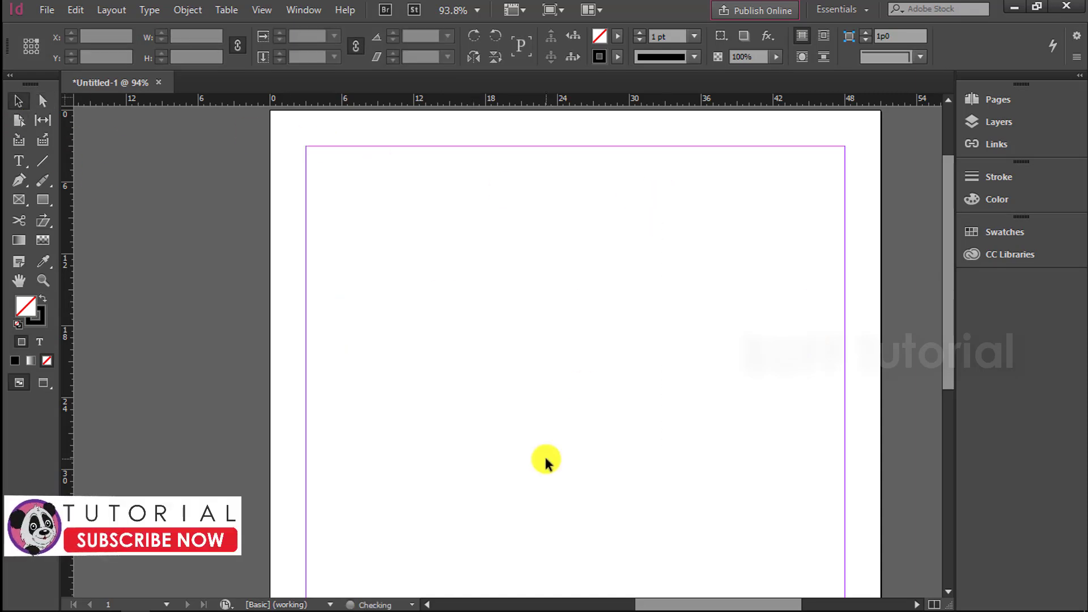
Draw a circle about 21p7 in diameter in the upper middle of the page with the Ellipse tool
{"action": "left_click", "coordinate": [44, 200]}
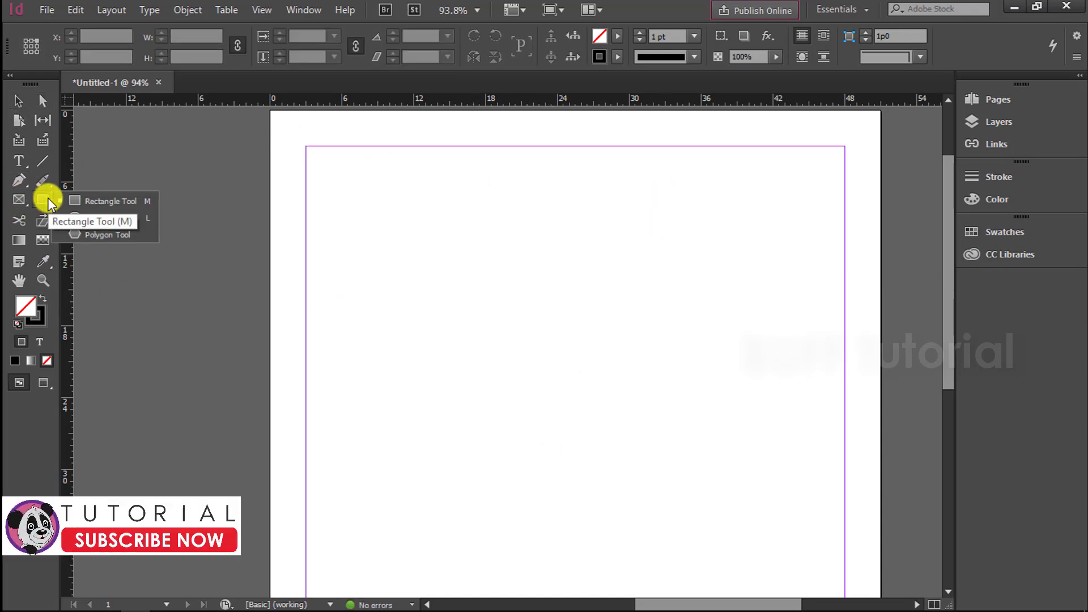
{"action": "left_click", "coordinate": [82, 225]}
{"action": "left_click_drag", "start_coordinate": [446, 211], "coordinate": [700, 539]}
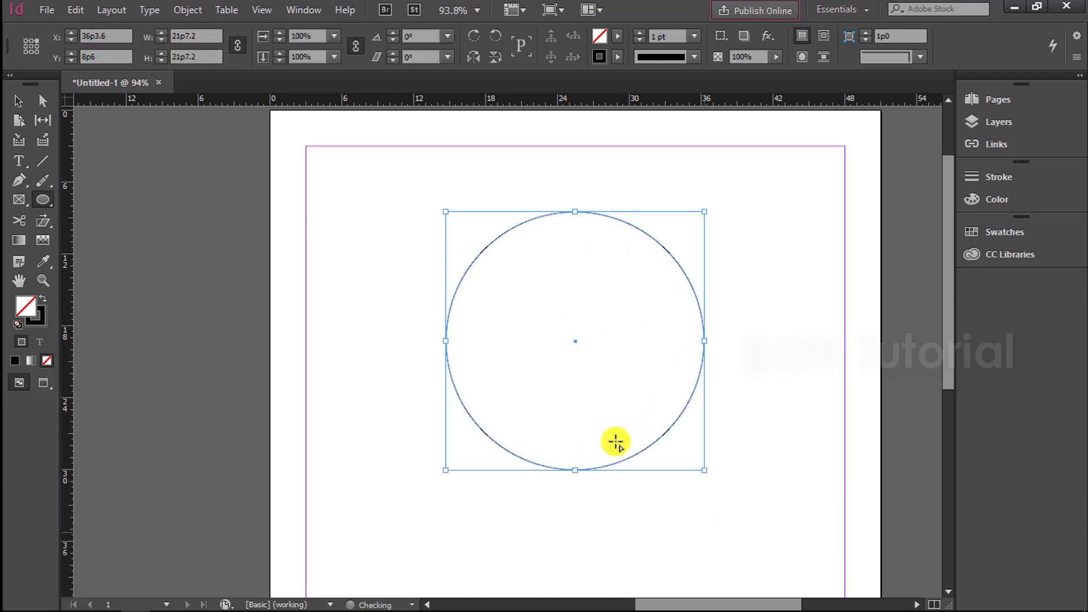
Try entering "asdasdasdadasd" sample text along the circle's outline with Type on a Path, and undo it
{"action": "left_click", "coordinate": [28, 164]}
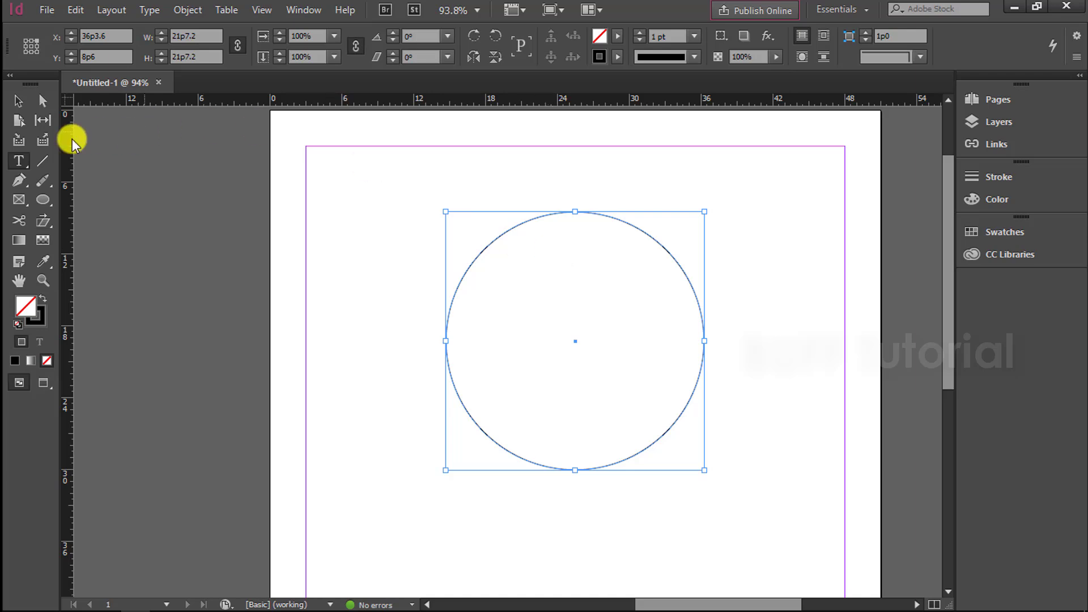
{"action": "left_click_drag", "start_coordinate": [19, 164], "coordinate": [125, 182]}
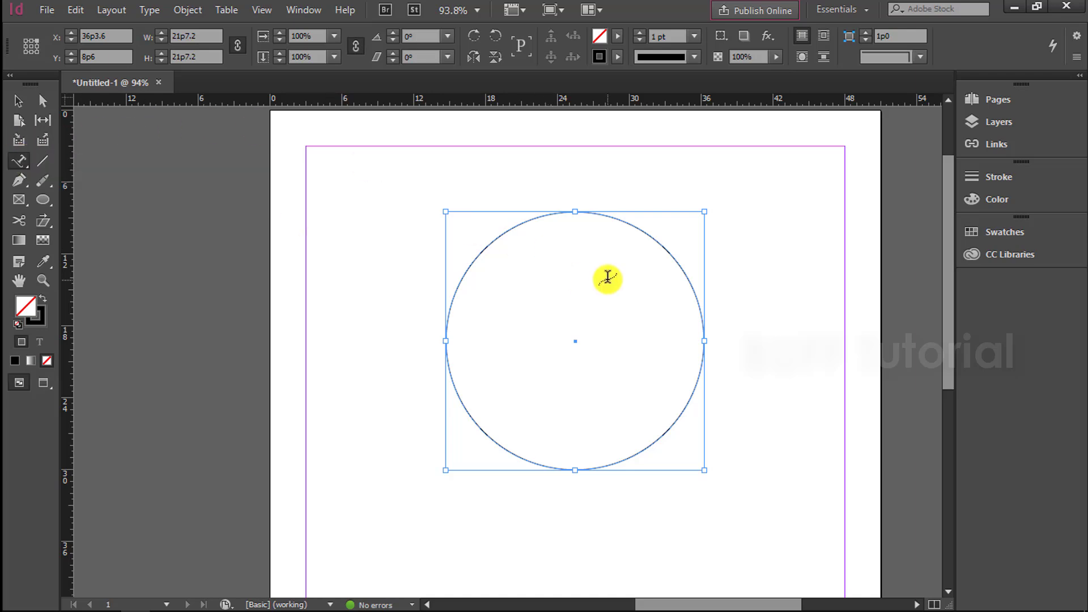
{"action": "left_click", "coordinate": [617, 228]}
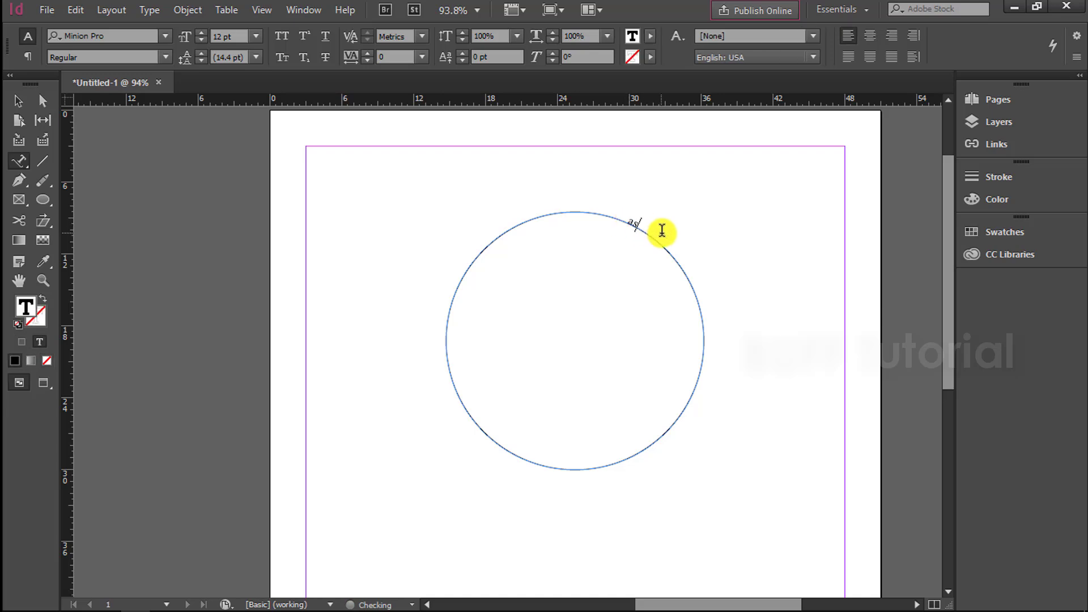
{"action": "type", "text": "asdasdasdadasd"}
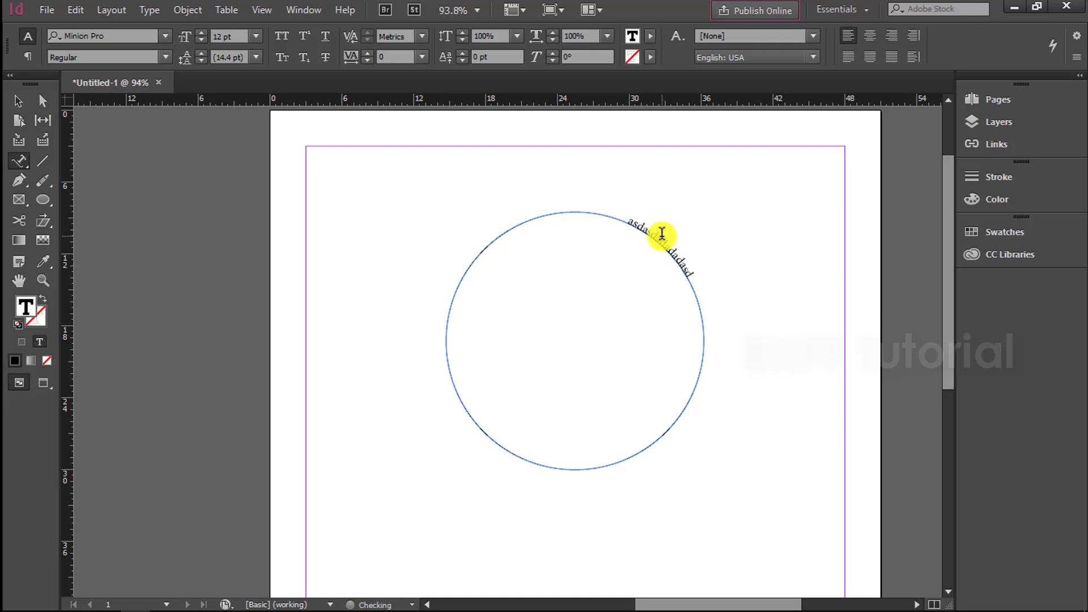
{"action": "type", "text": "asdasd"}
{"action": "key", "text": "ctrl+z"}
{"action": "key", "text": "ctrl+z"}
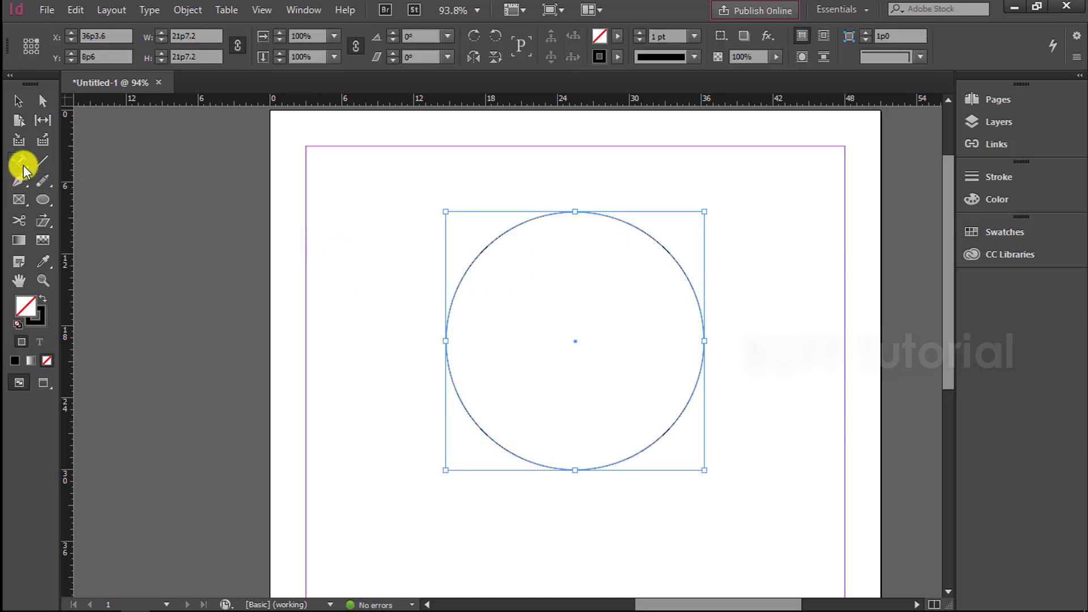
Enter "asdsadasda" inside the circle, fill the rest of it with placeholder text, and deselect it
{"action": "left_click_drag", "start_coordinate": [19, 165], "coordinate": [62, 155]}
{"action": "left_click", "coordinate": [566, 286]}
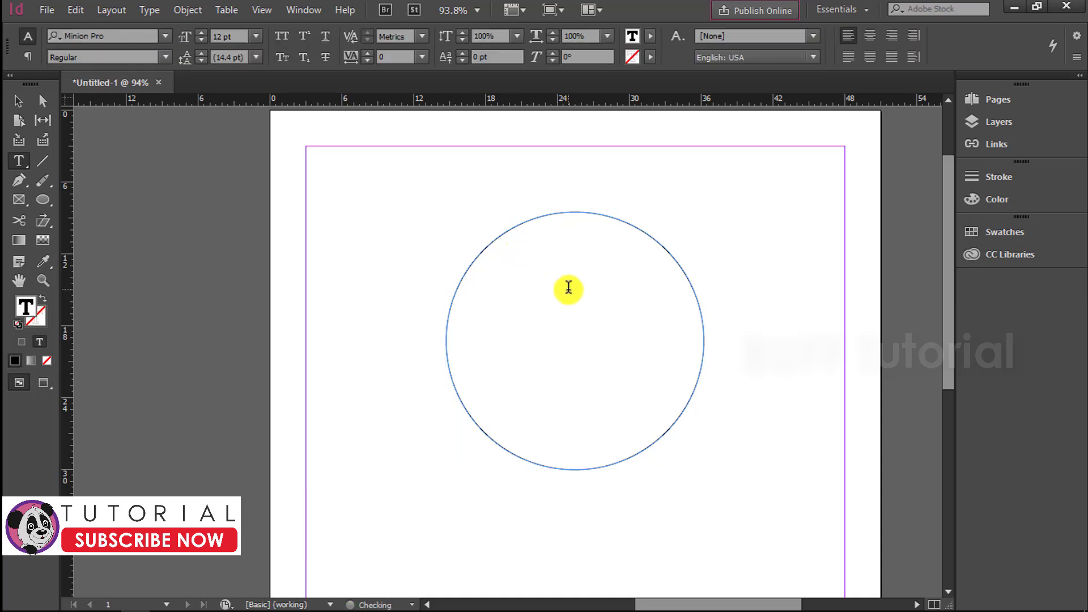
{"action": "type", "text": "asdsadasda"}
{"action": "right_click", "coordinate": [577, 267]}
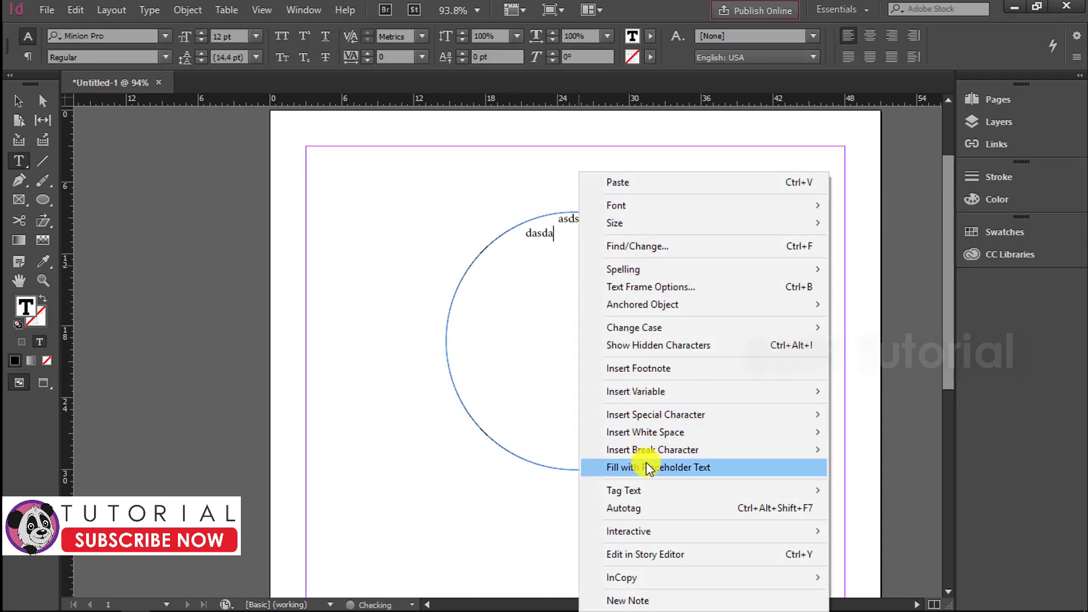
{"action": "left_click", "coordinate": [607, 468]}
{"action": "left_click", "coordinate": [18, 101]}
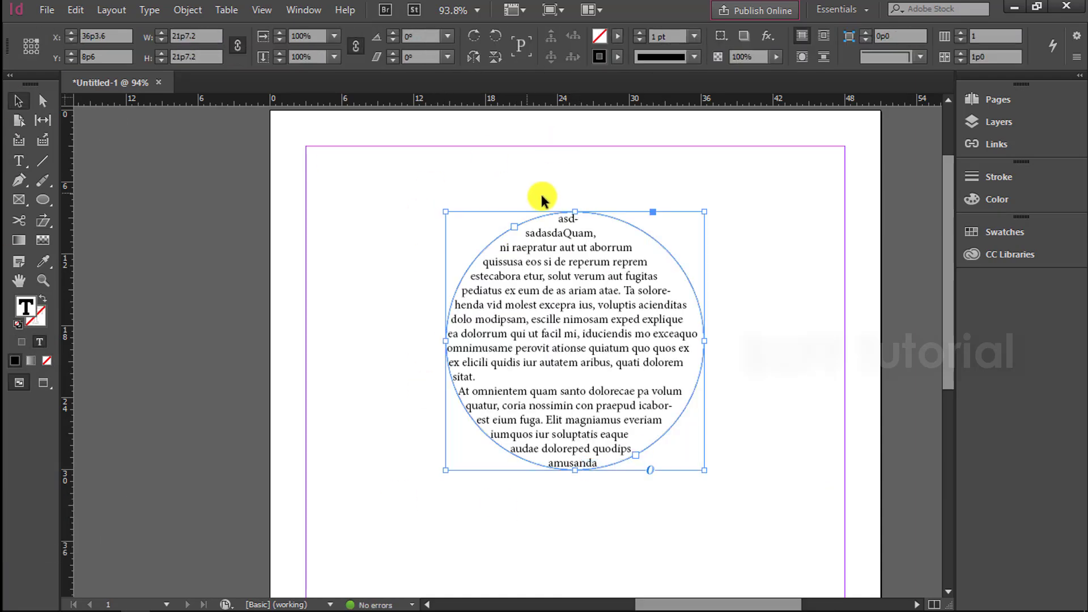
{"action": "left_click", "coordinate": [924, 382]}
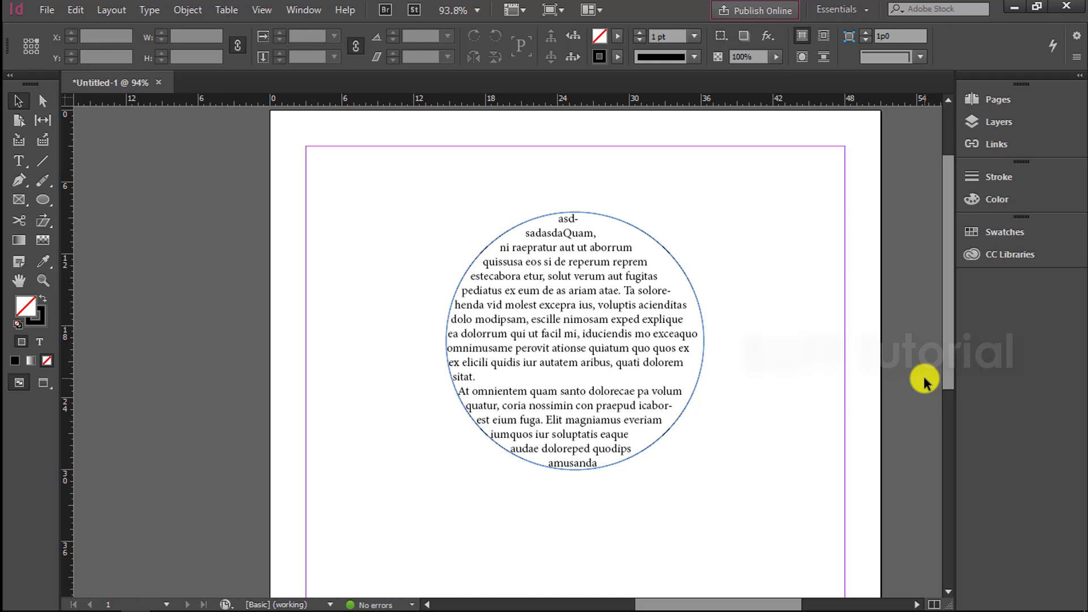